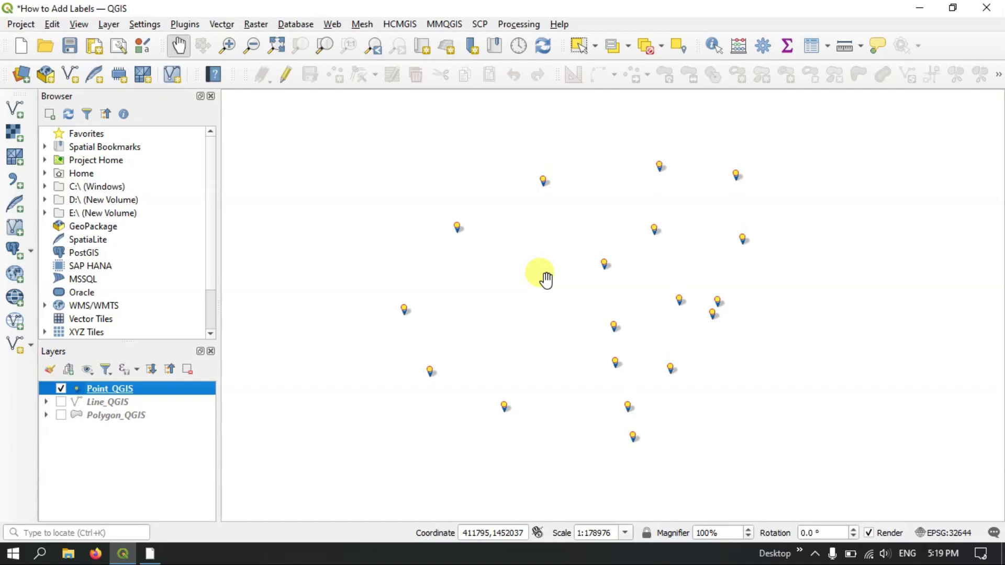
Step: Show the Line_QGIS and Polygon_QGIS layers on the map for viewing, and hide both again
click(61, 403)
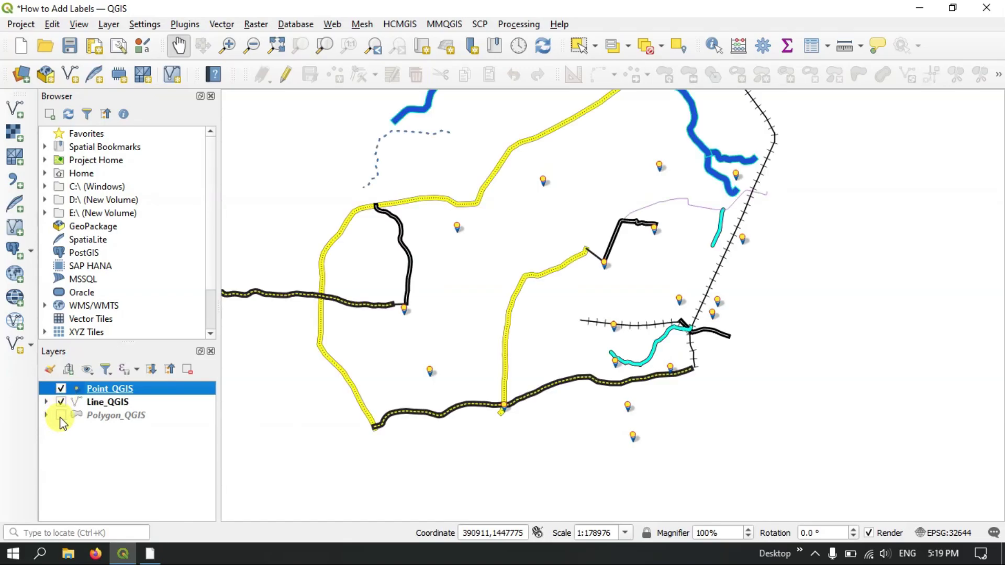
click(61, 416)
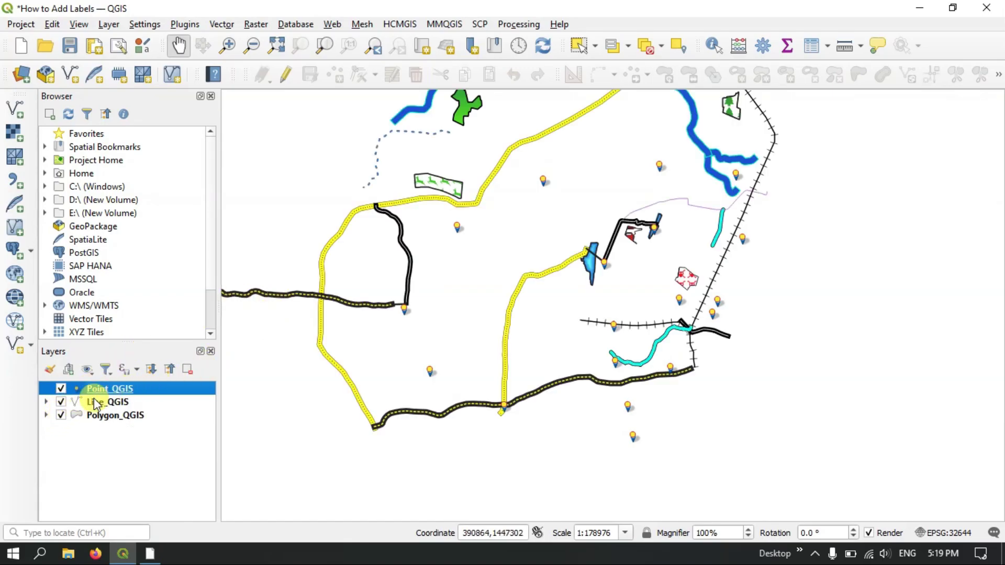
click(61, 402)
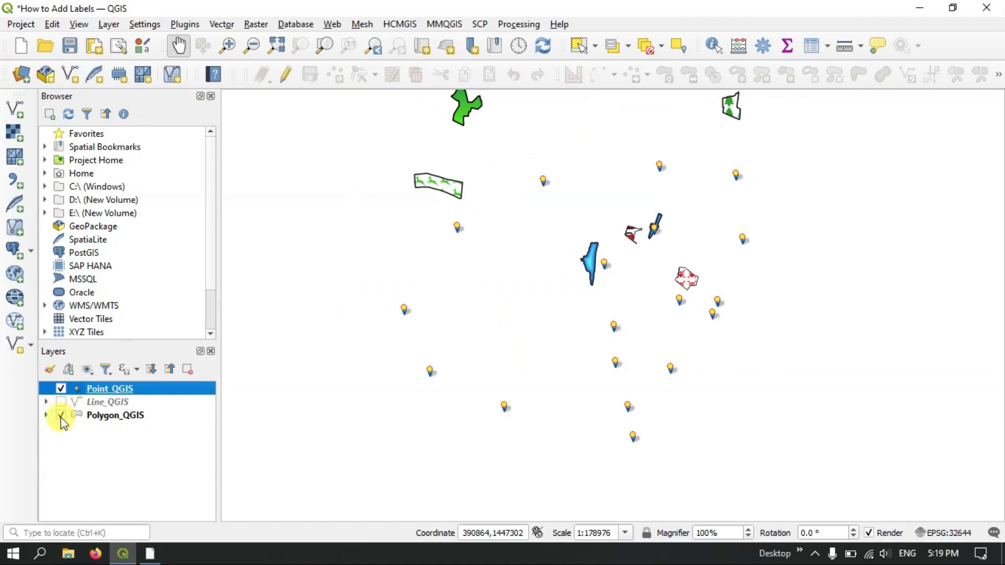
click(61, 416)
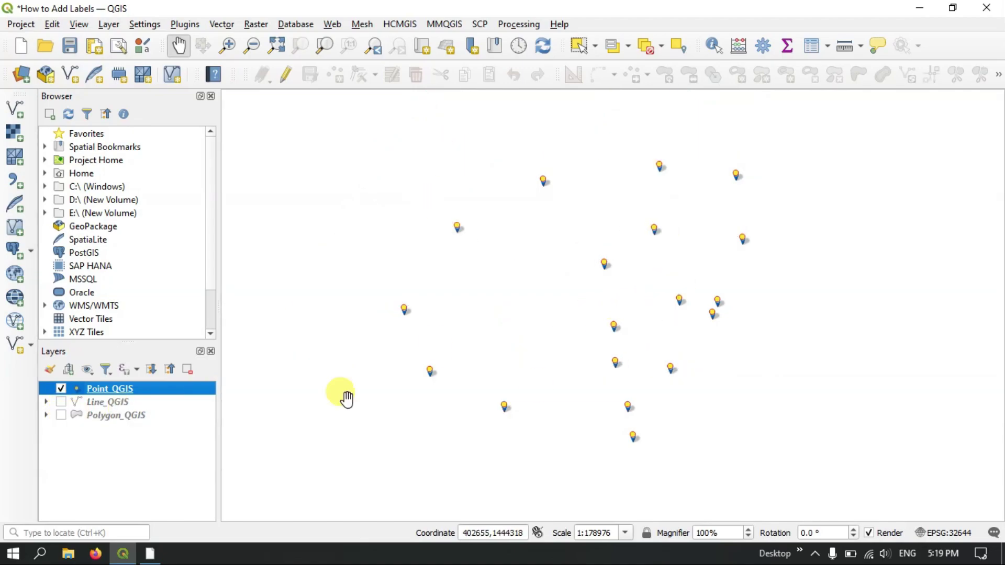
Step: Examine the attribute table of the Point_QGIS layer, sorting its records by Distance in descending order, and close the table
right_click(161, 390)
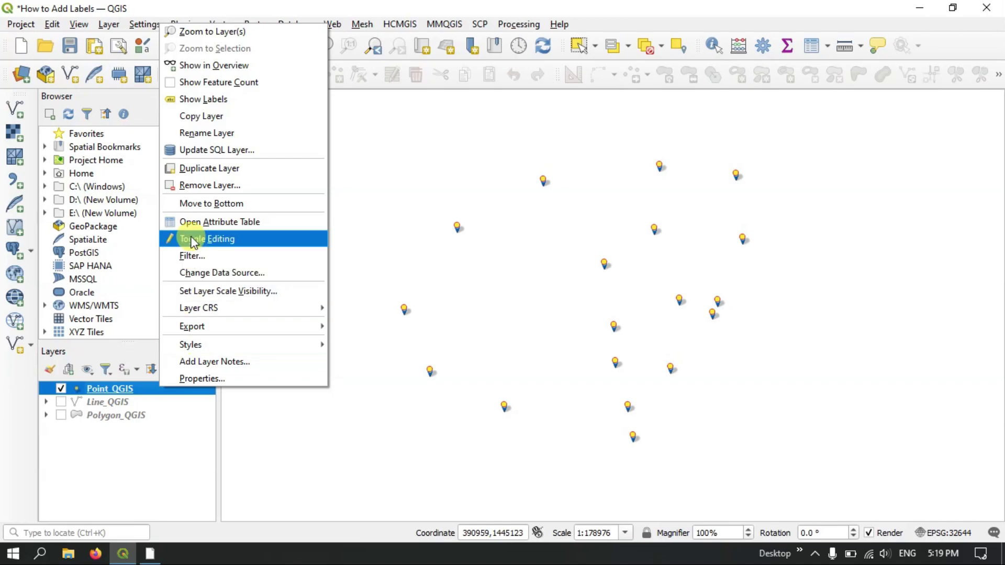
click(203, 222)
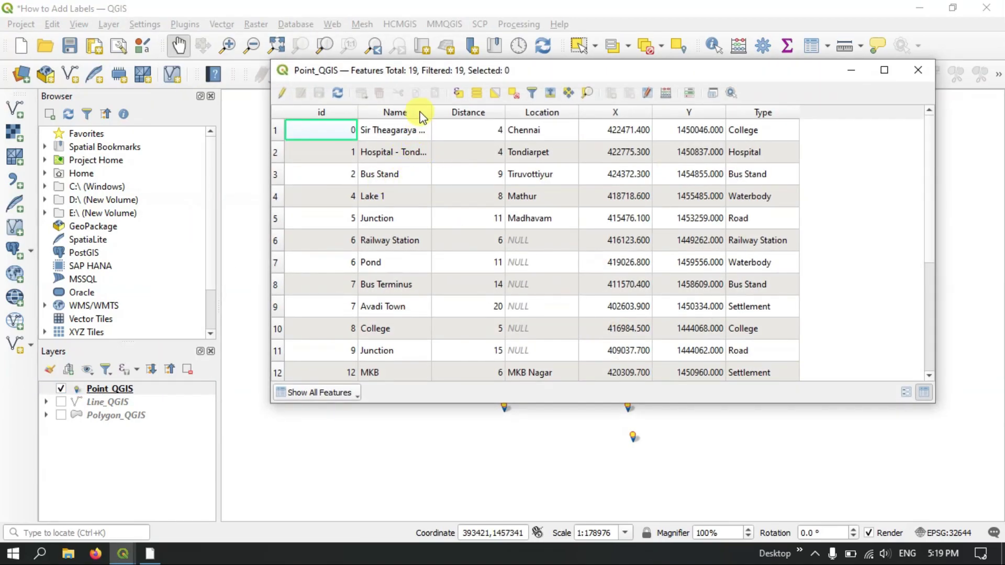
click(480, 114)
click(498, 115)
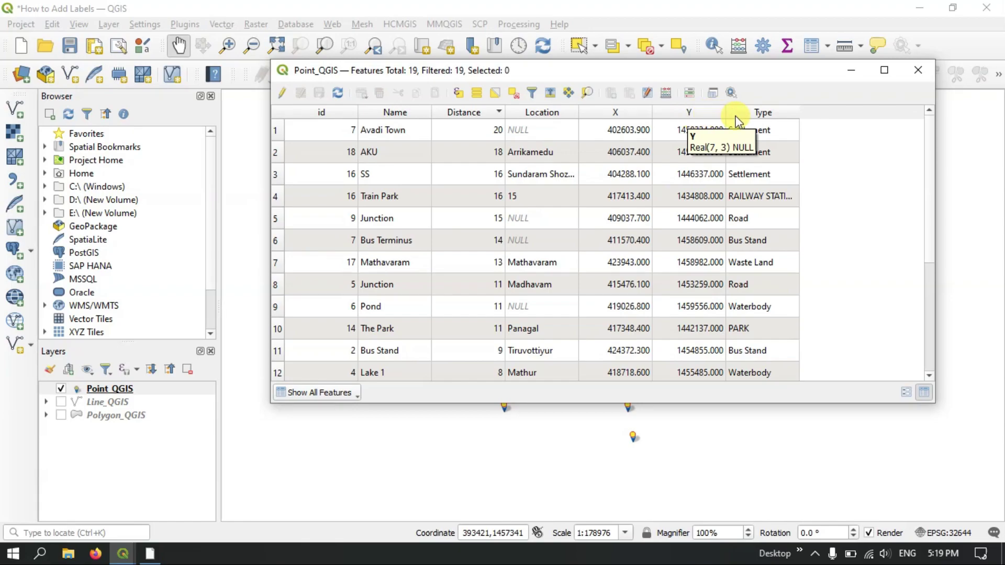
scroll(764, 160, down, 2)
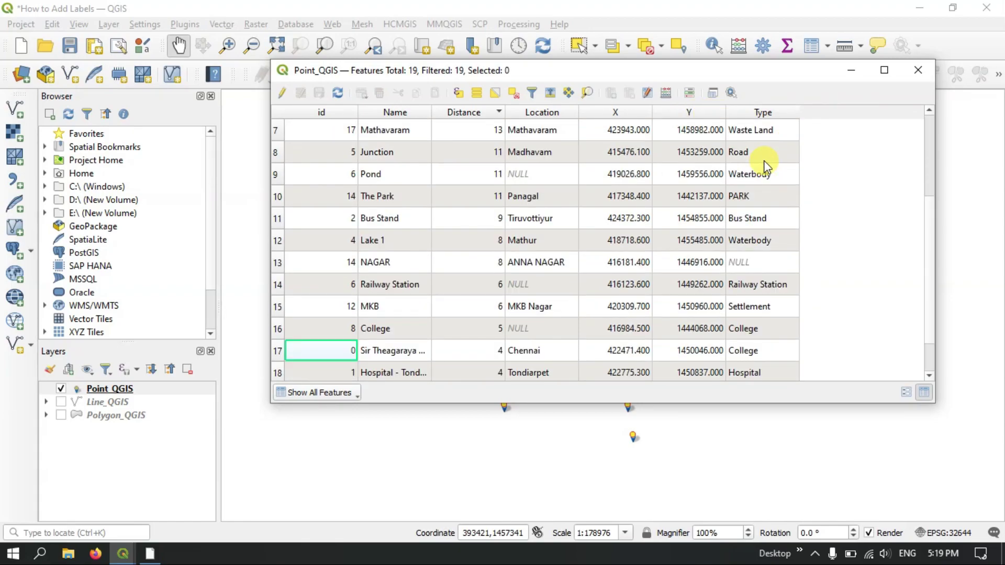
scroll(764, 162, up, 2)
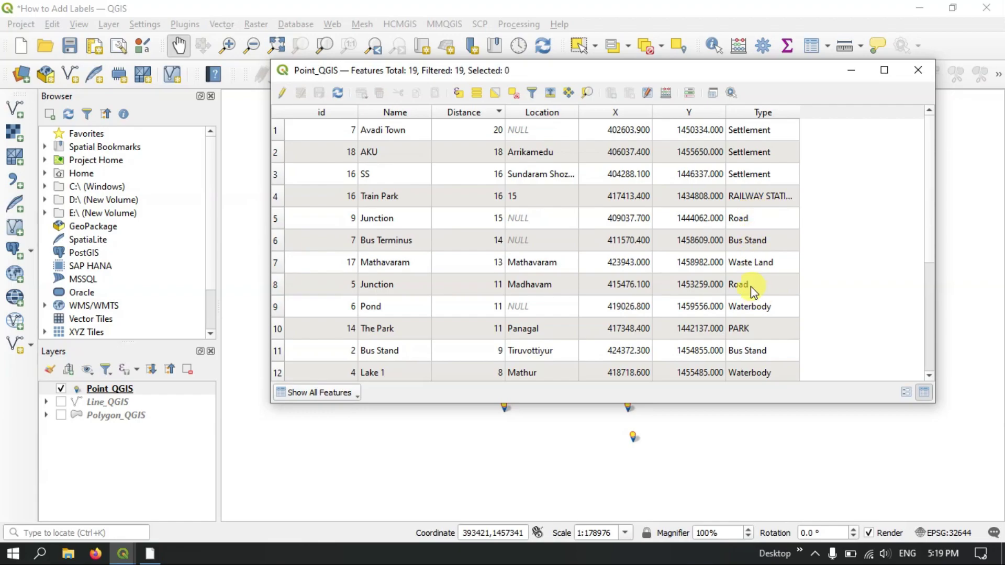
click(927, 71)
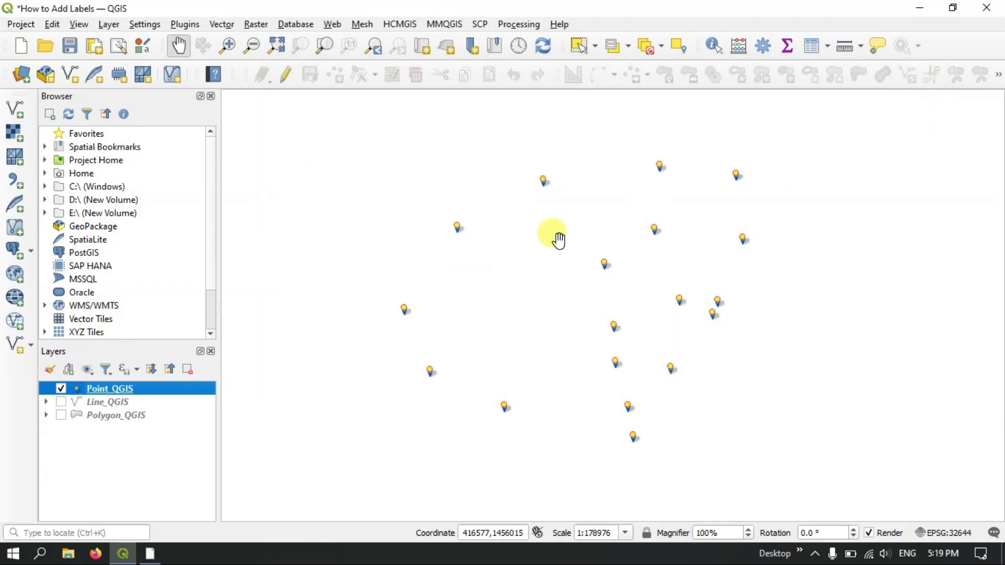
Step: Enable Single Labels in the Point_QGIS layer properties with Location as the label value
right_click(121, 387)
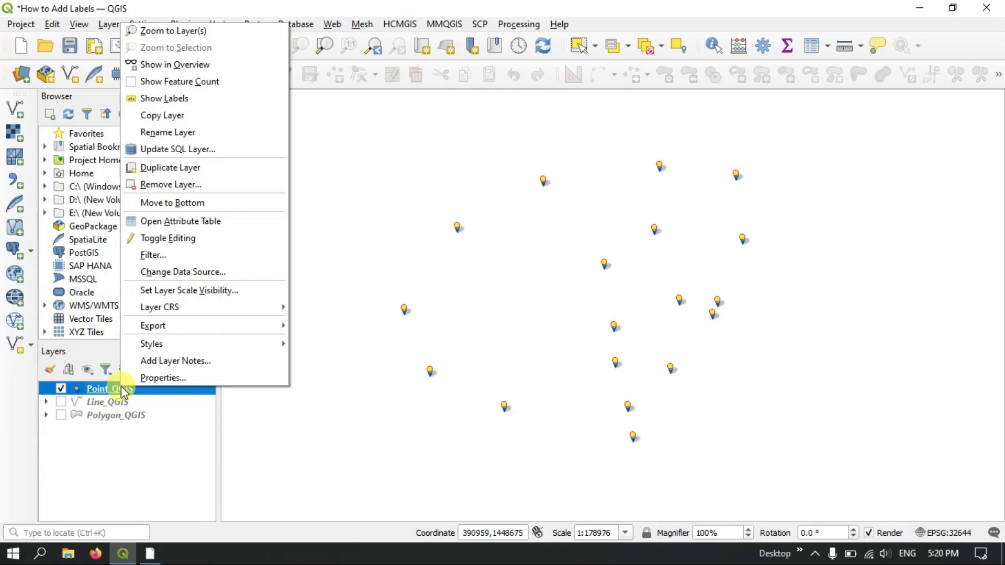
click(137, 382)
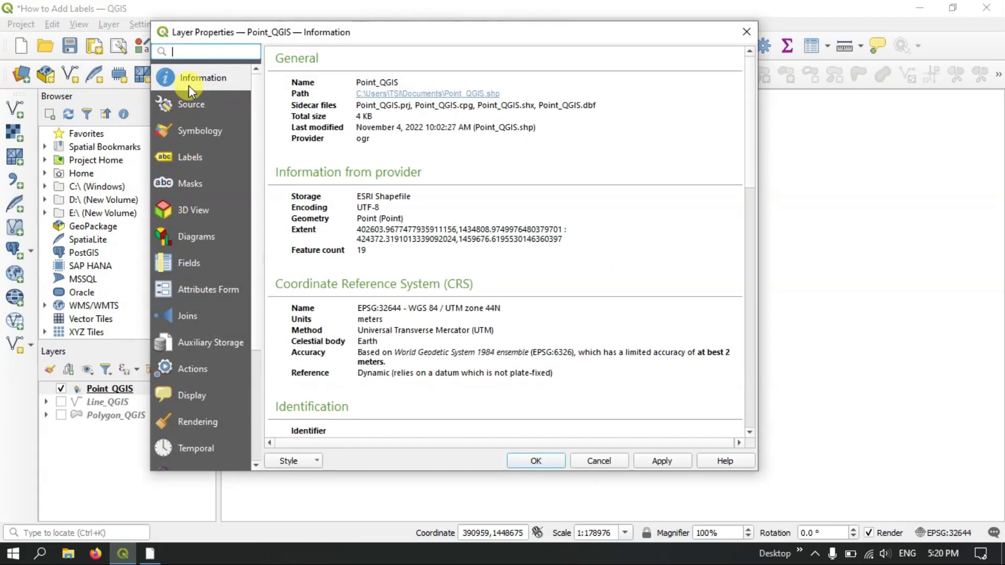
click(191, 159)
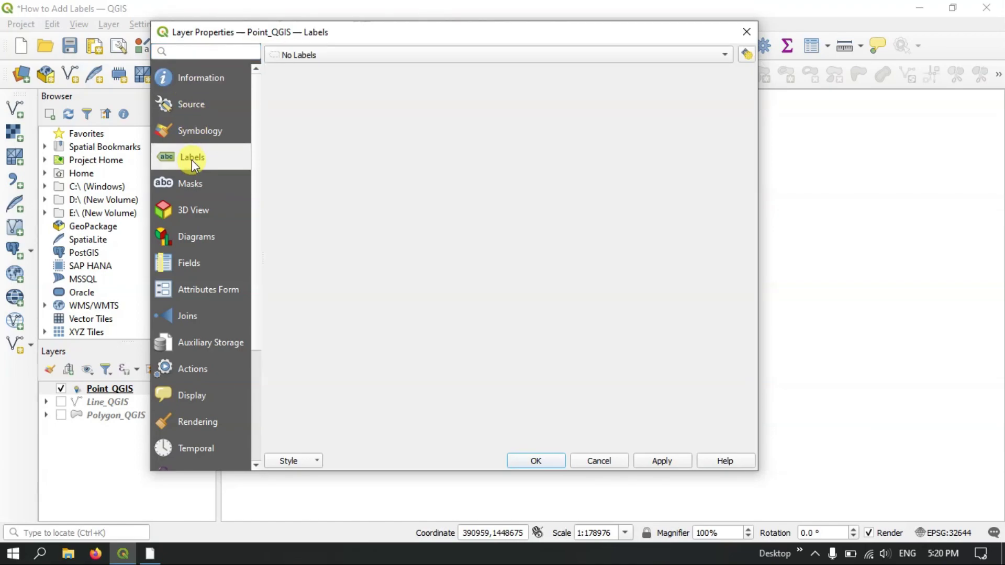
click(323, 59)
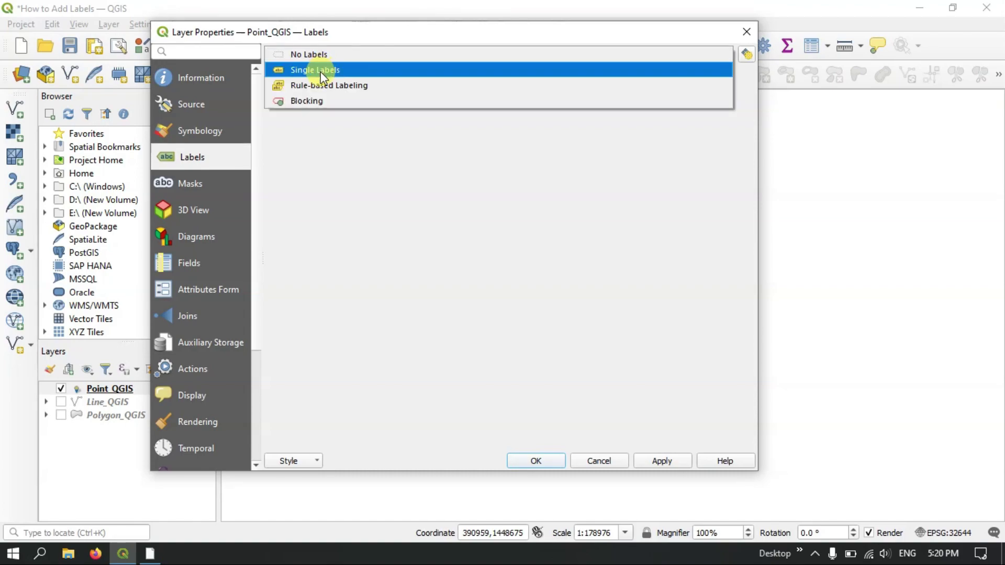
click(320, 71)
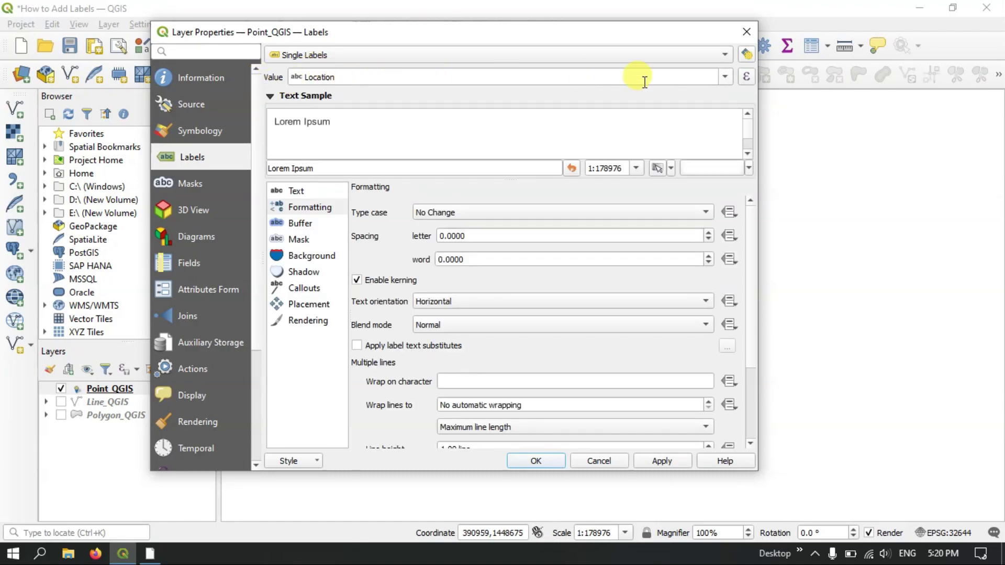
click(725, 79)
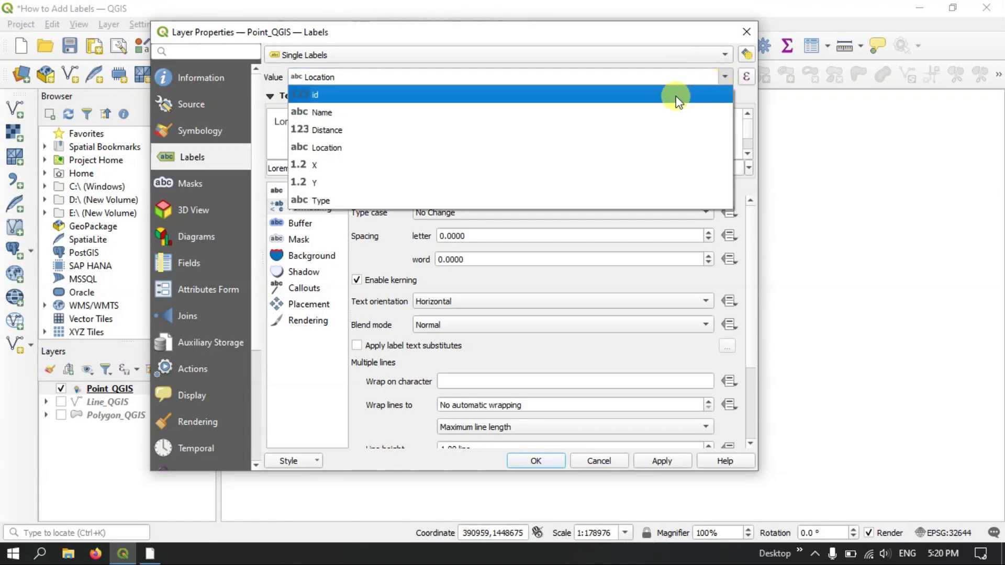
click(341, 148)
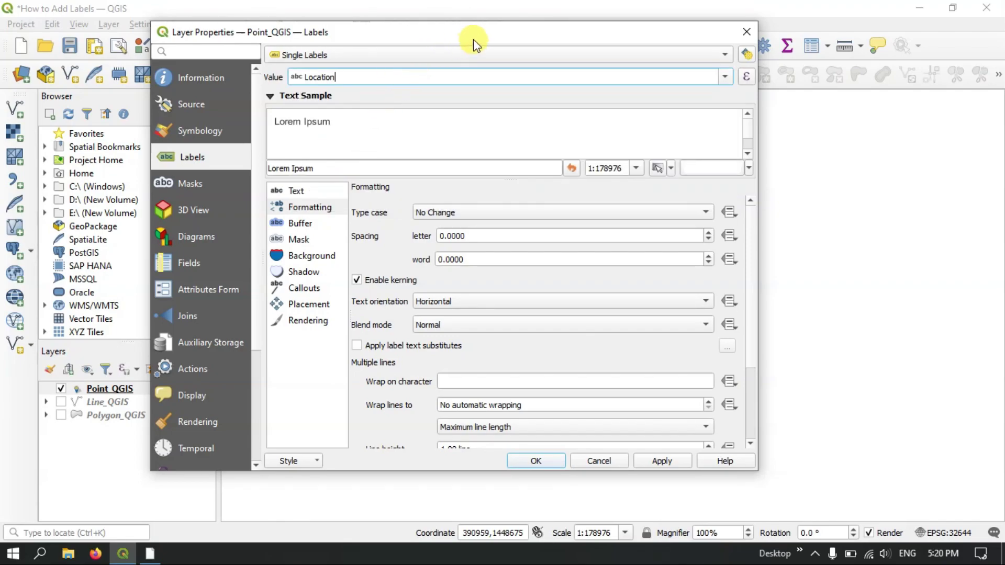
Step: Try the Type field as the label value and return the value to Location
drag(479, 36, 521, 50)
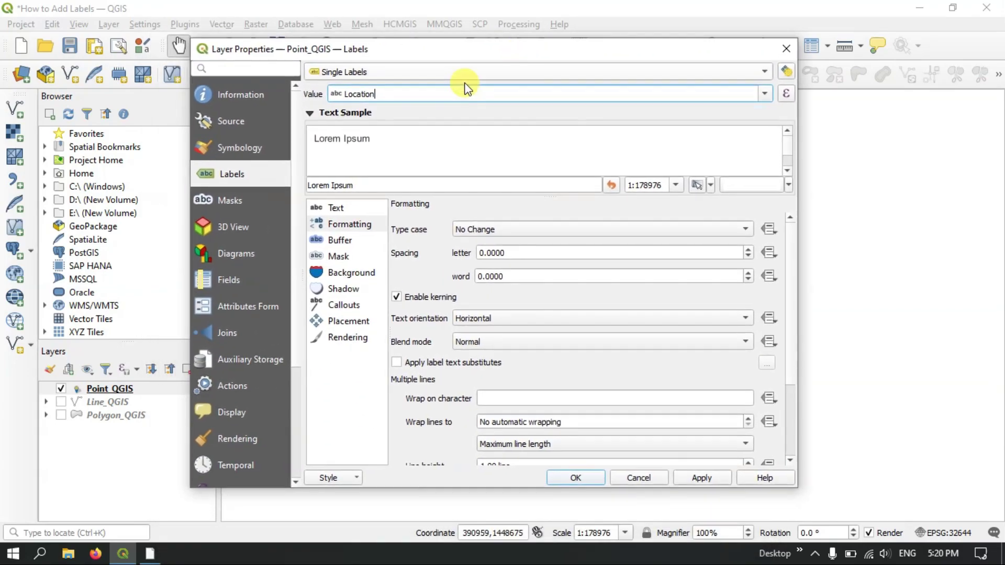
click(765, 93)
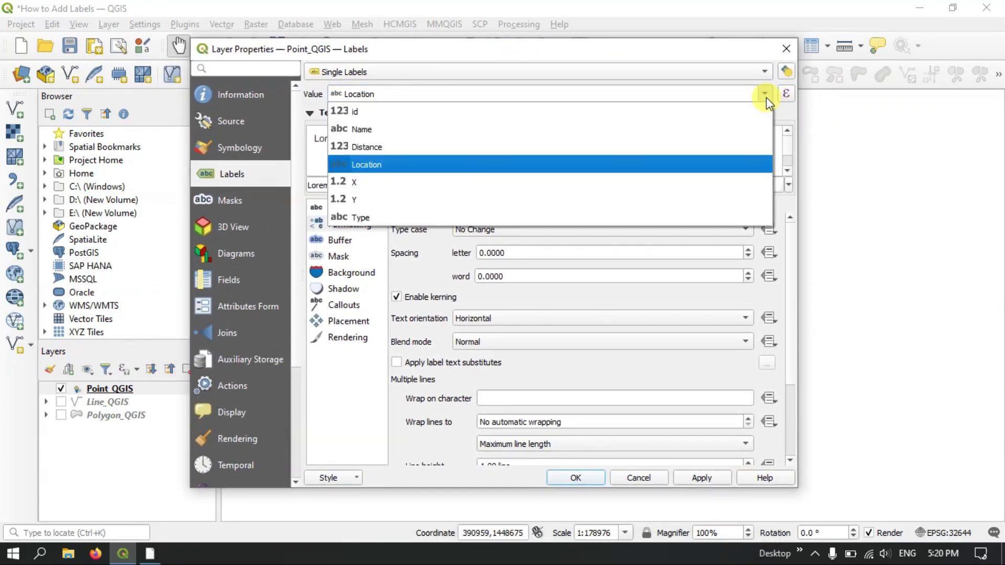
click(460, 215)
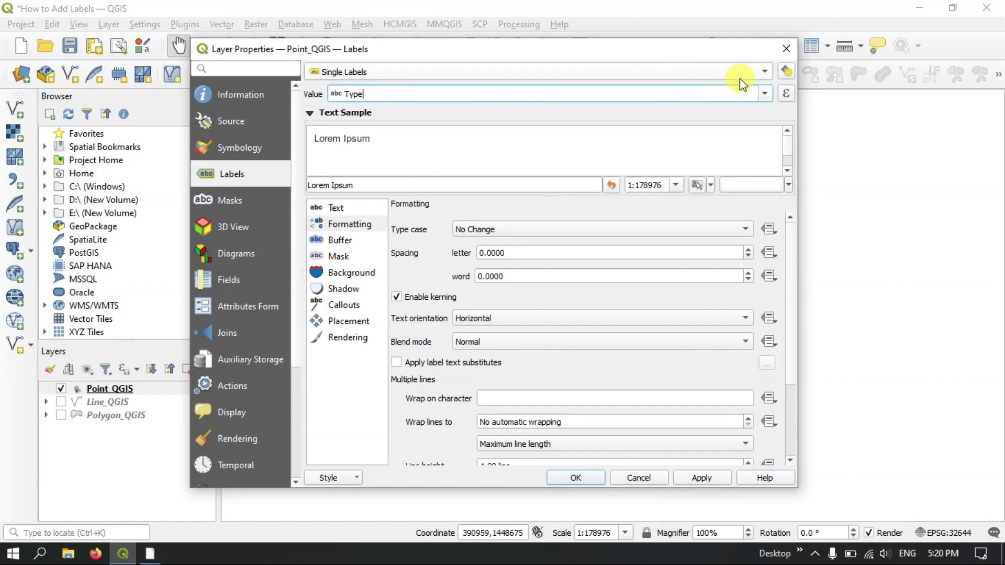
click(765, 94)
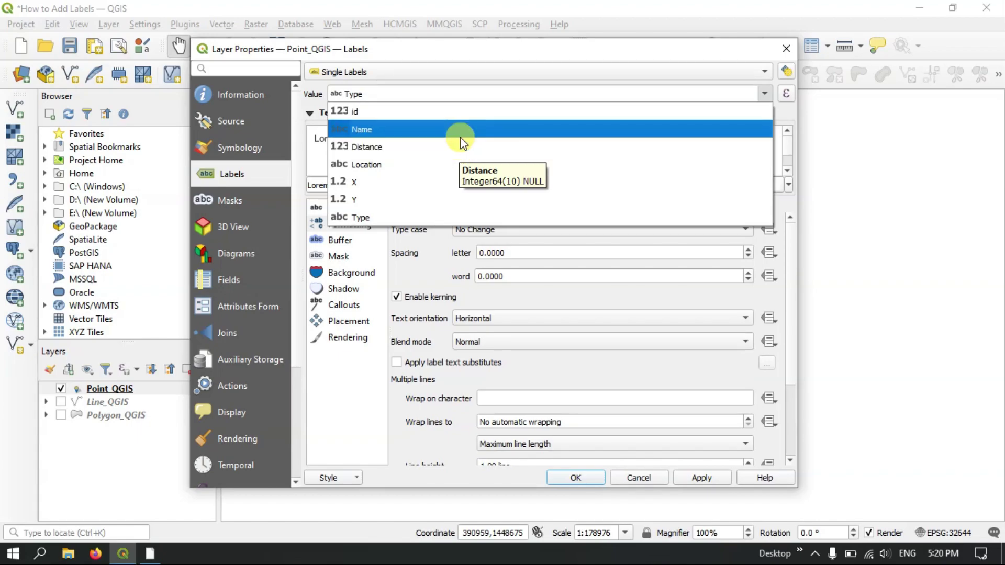
click(454, 167)
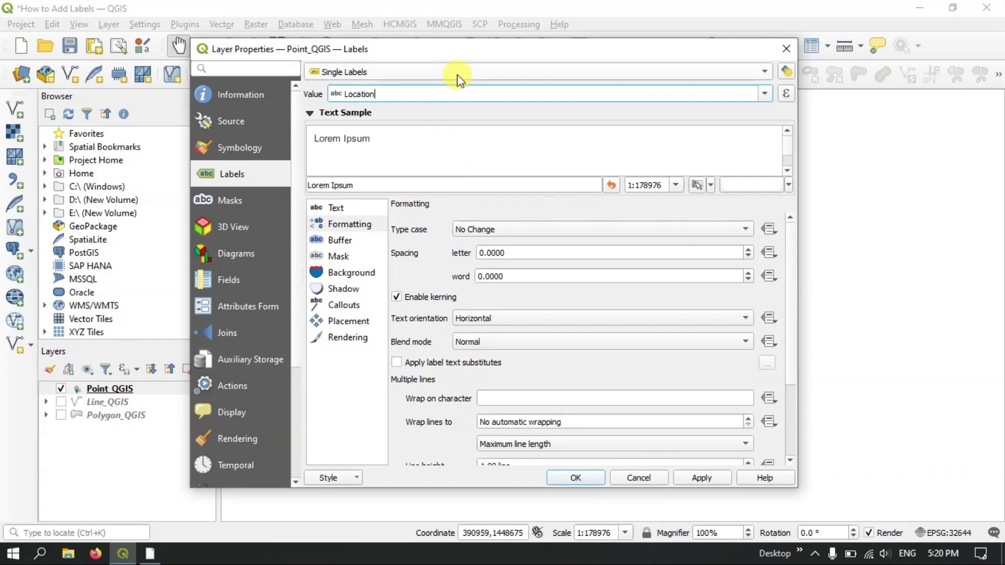
Step: Try All Uppercase for the label text, and set the type case to Title Case
drag(478, 49, 499, 29)
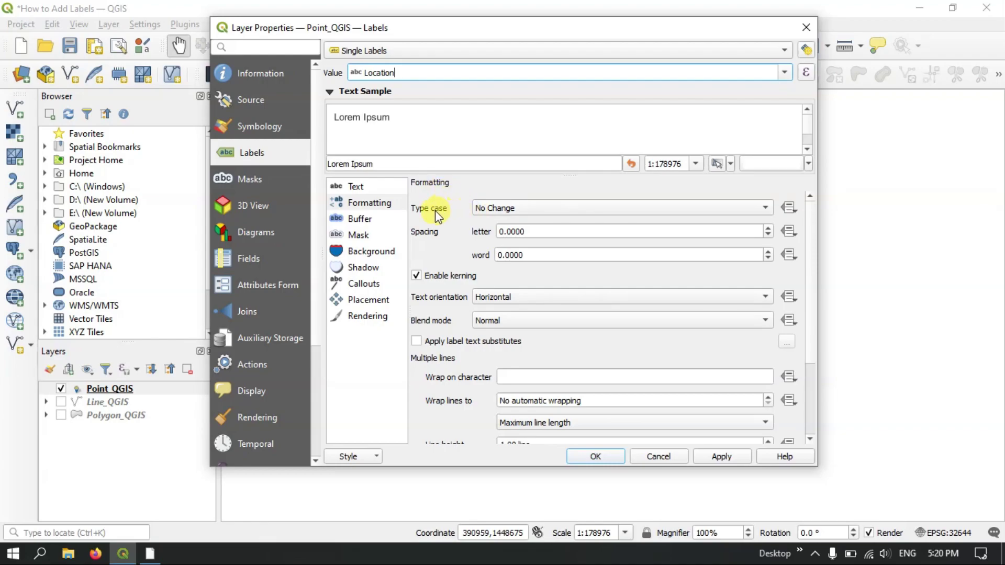
click(512, 211)
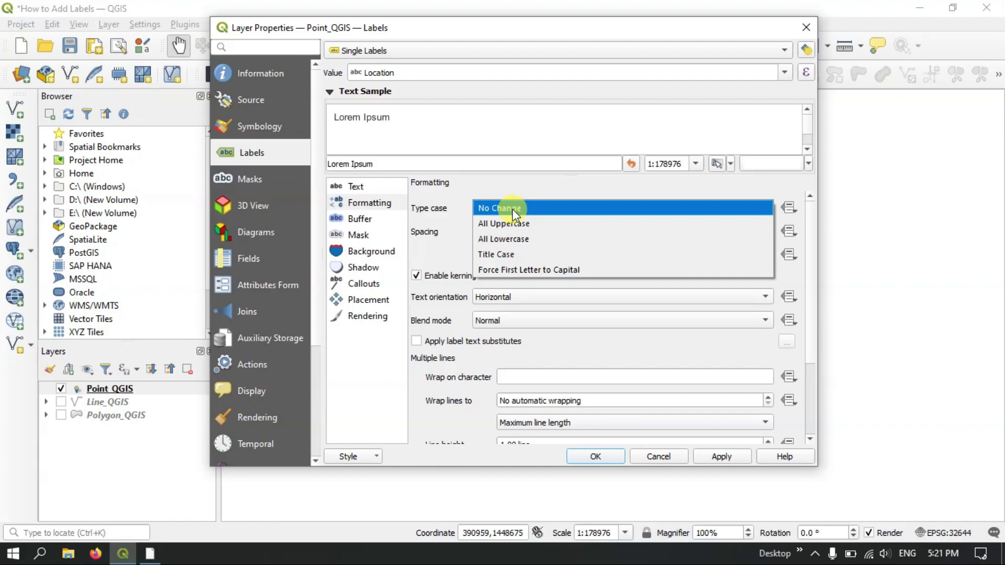
click(507, 225)
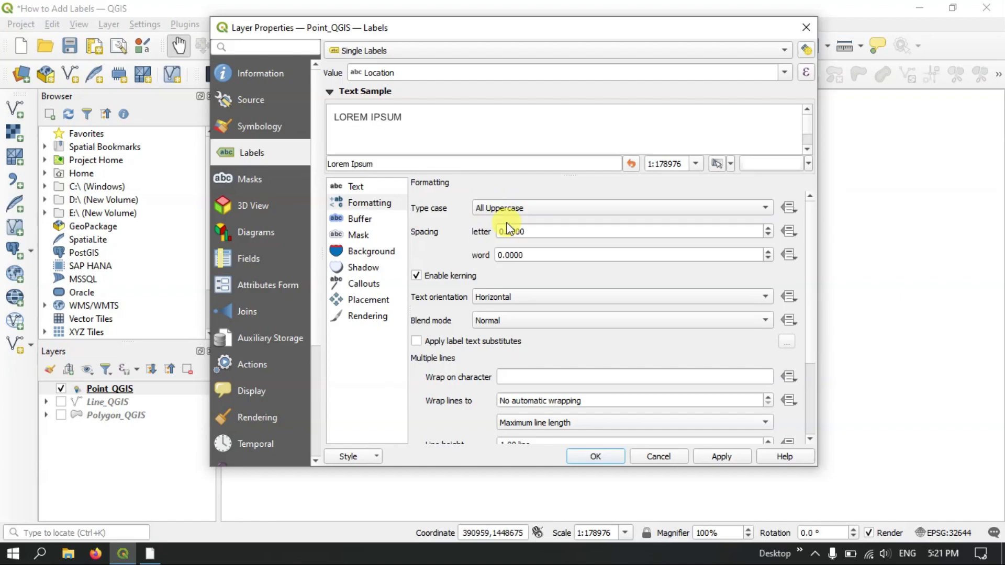
click(527, 215)
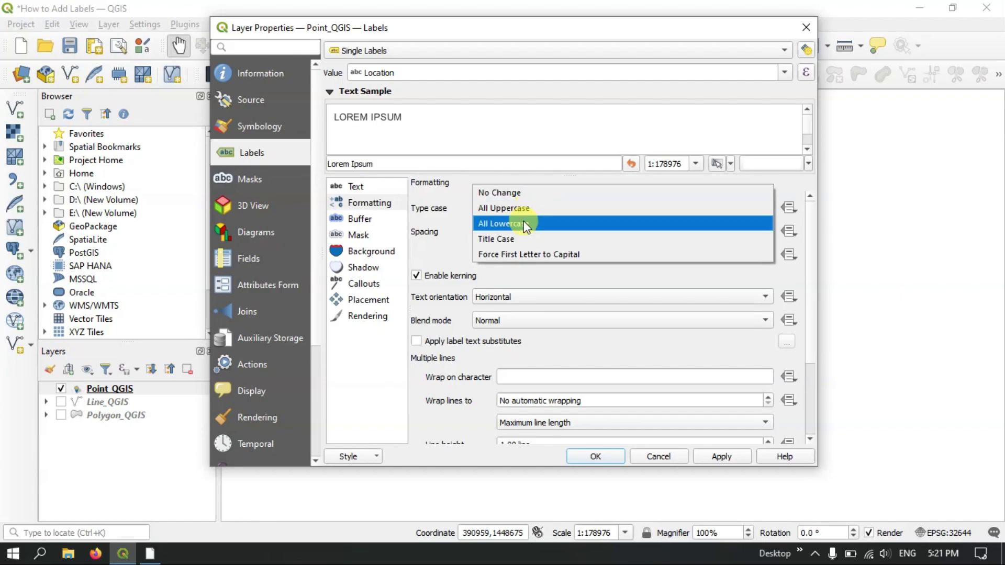
click(492, 240)
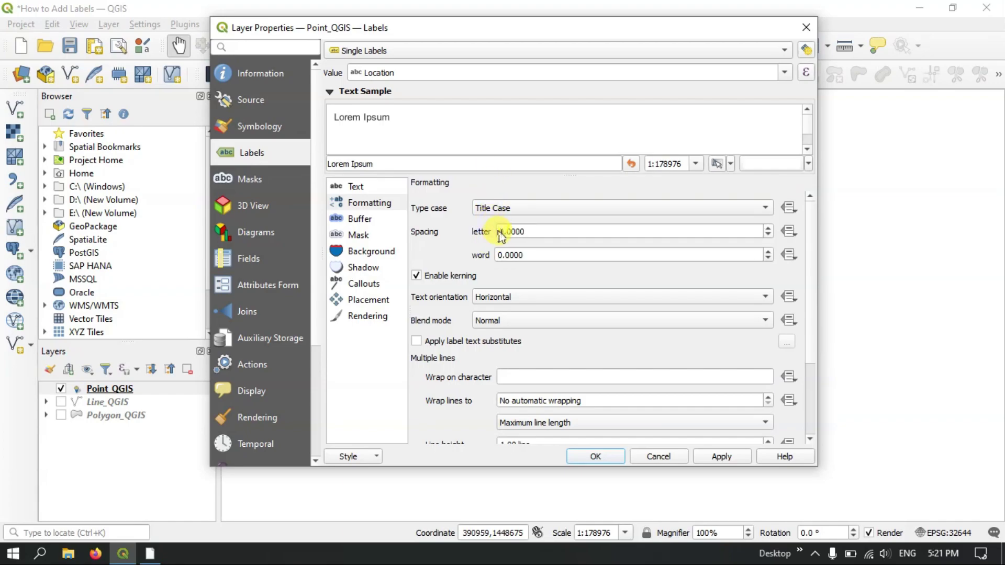
Step: Apply the label settings to Point_QGIS and check the location labels on the map
click(498, 232)
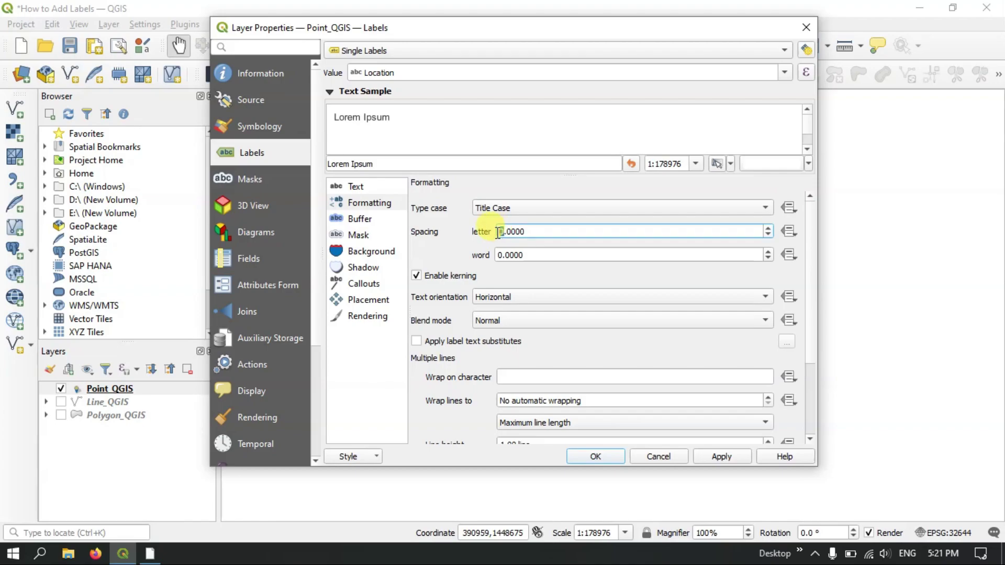
click(502, 255)
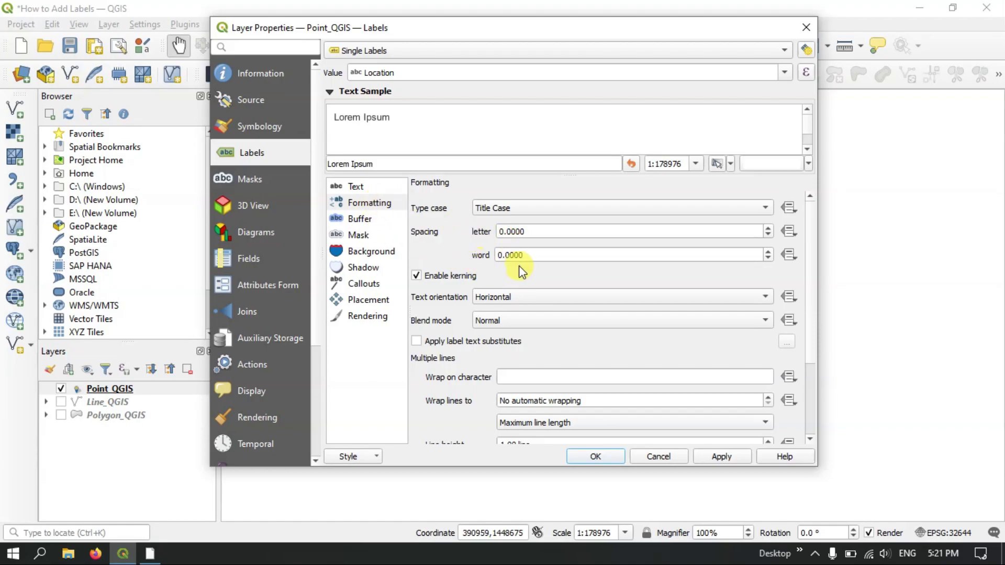
click(717, 460)
drag(590, 39, 138, 98)
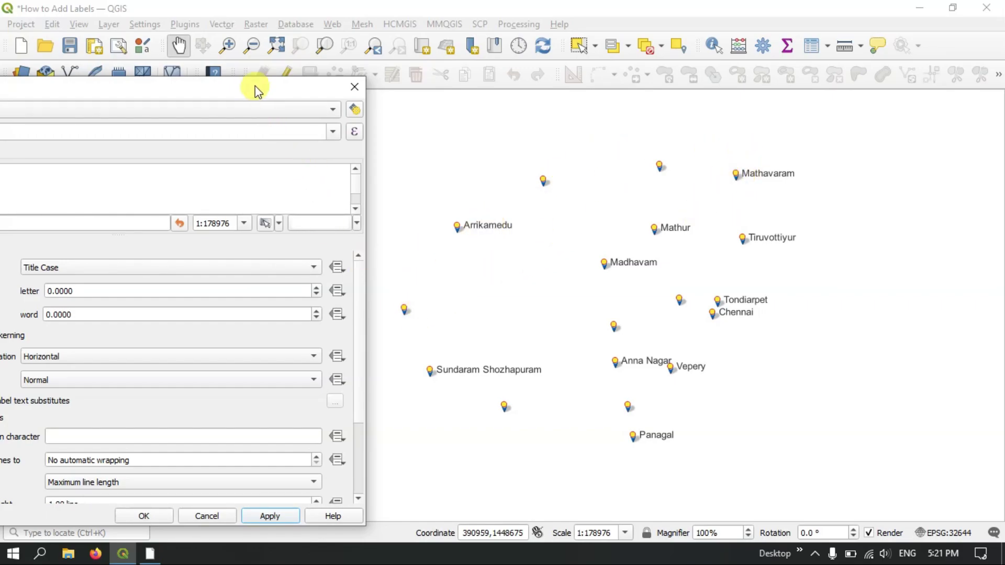
drag(257, 90, 728, 21)
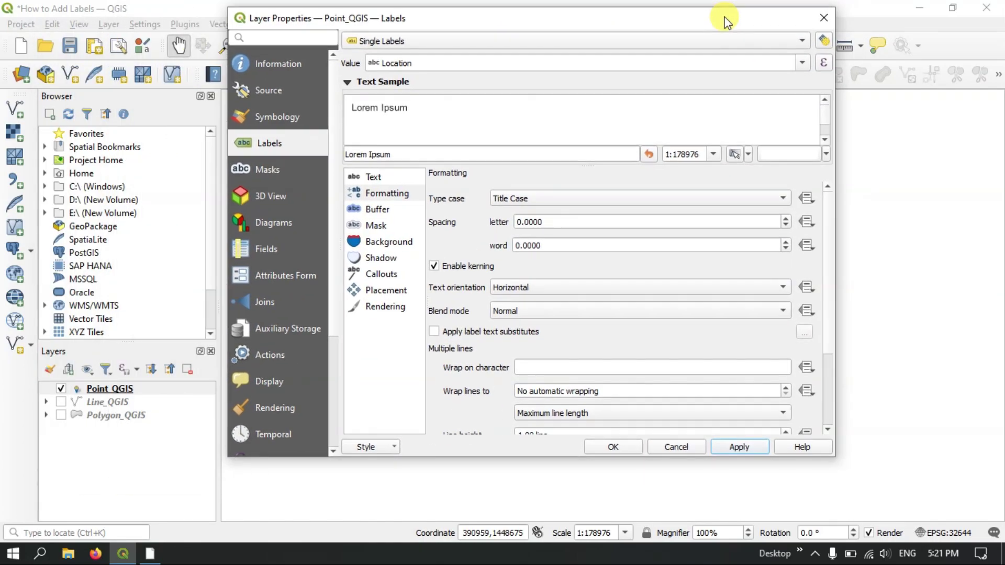
Step: Set the label text font to Times New Roman with the Bold style
click(375, 178)
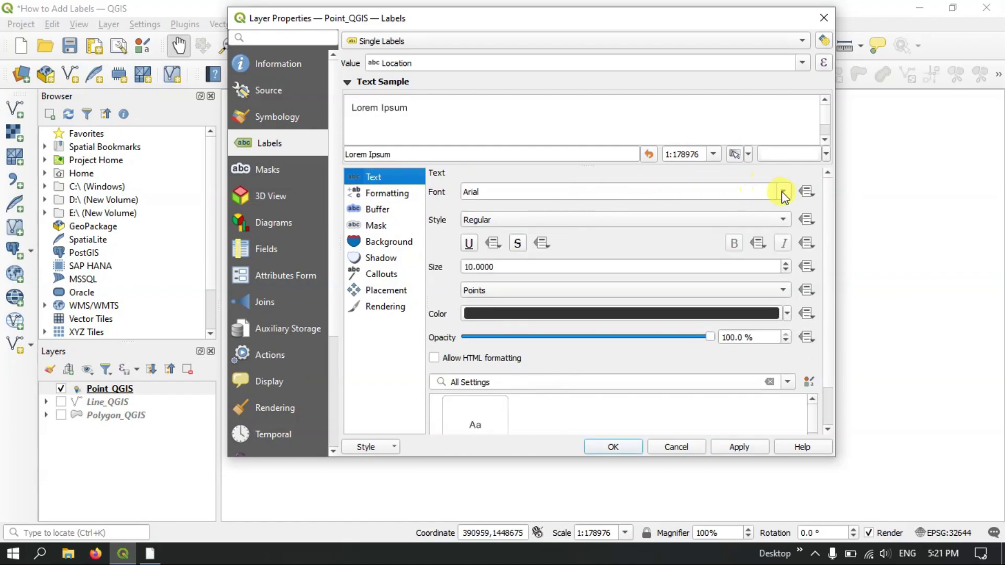
click(722, 192)
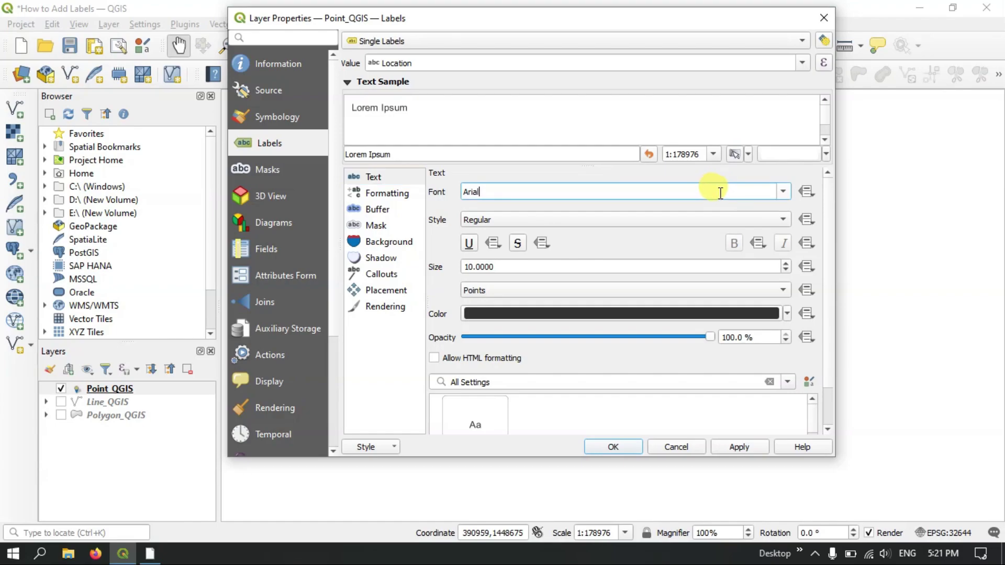
click(783, 192)
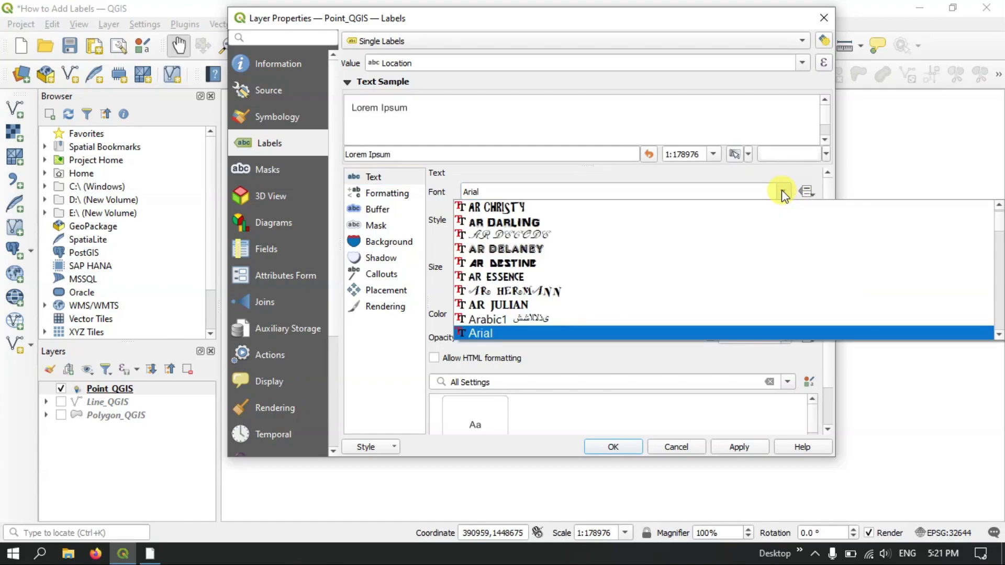
text(ti)
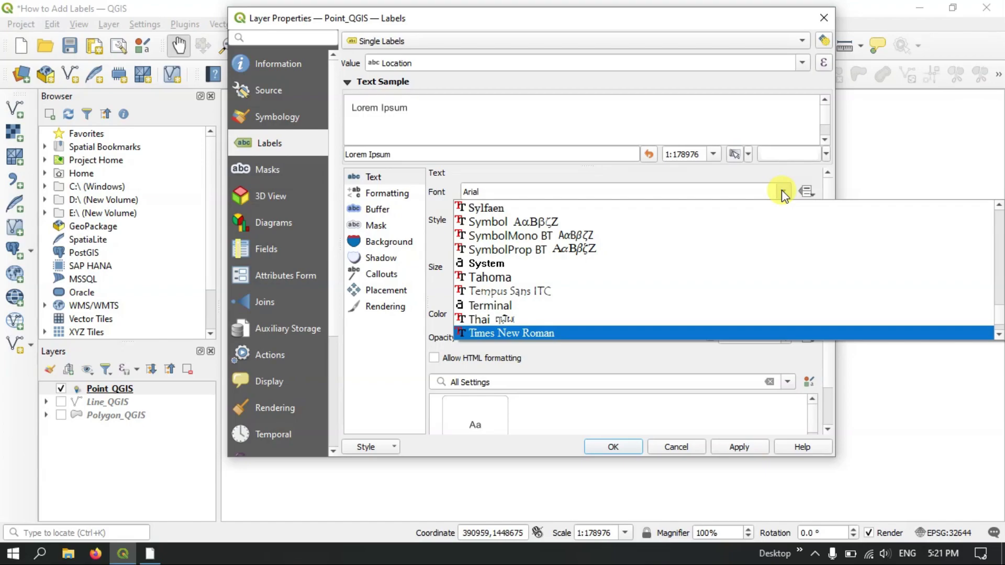
click(693, 335)
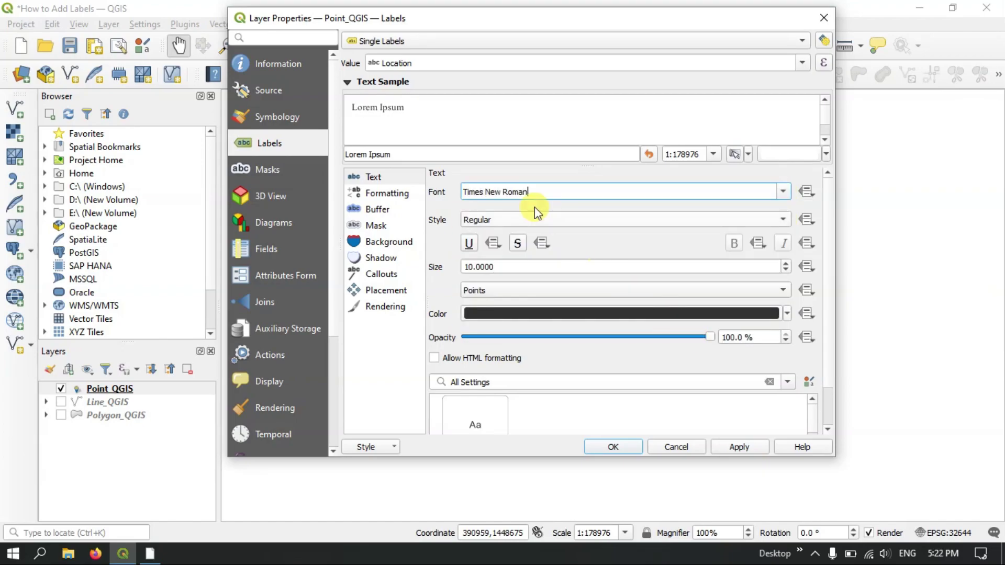
click(494, 224)
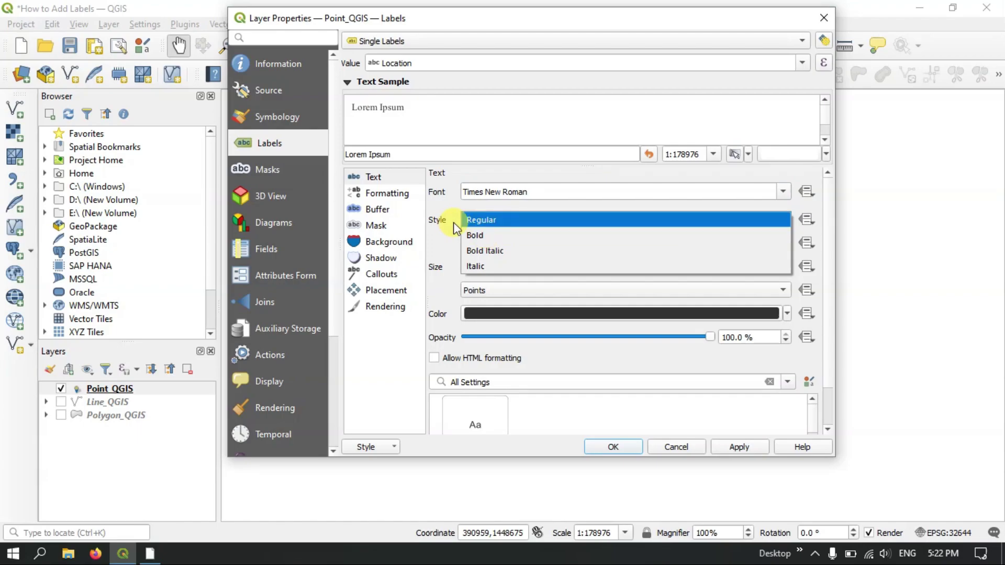
click(489, 235)
click(474, 219)
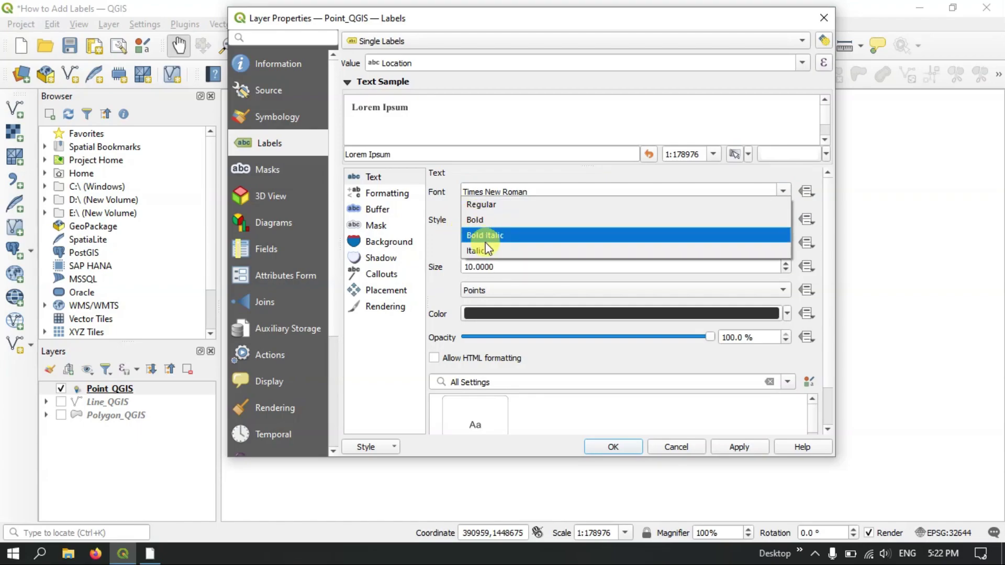
click(478, 220)
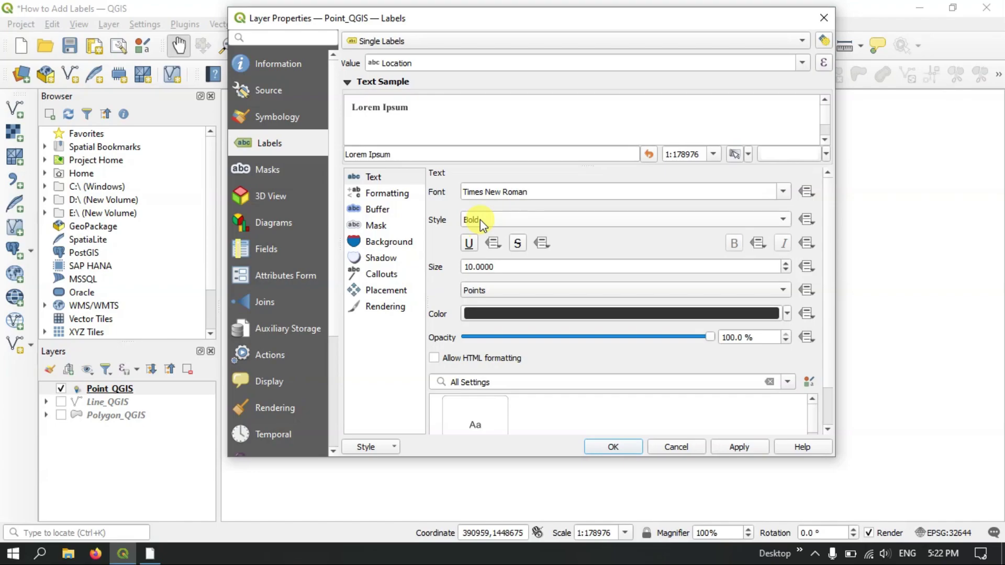
Step: Set the label text size to 8 points and accept the text colour #323232
click(472, 267)
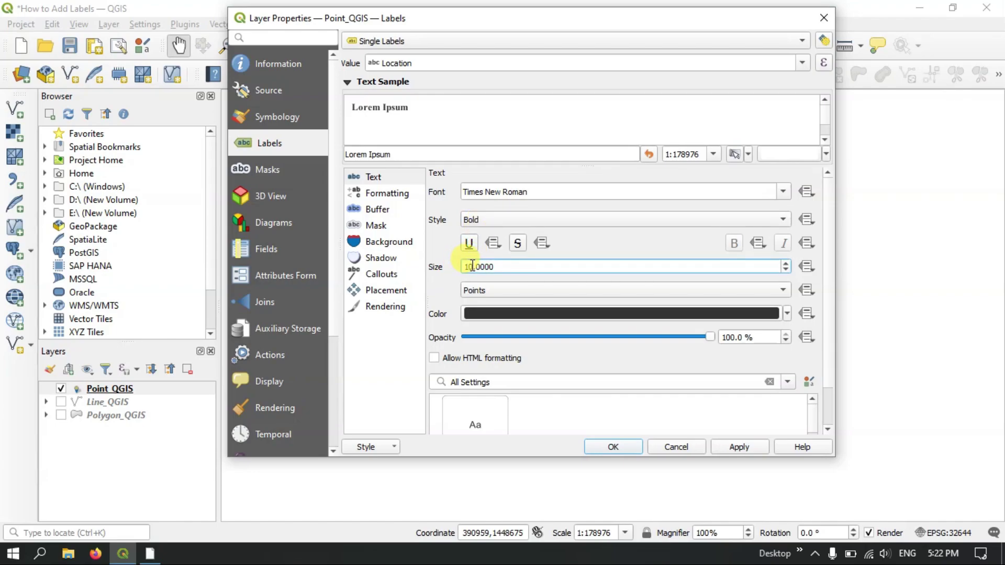
double_click(472, 266)
key(BackSpace)
key(BackSpace)
text(8)
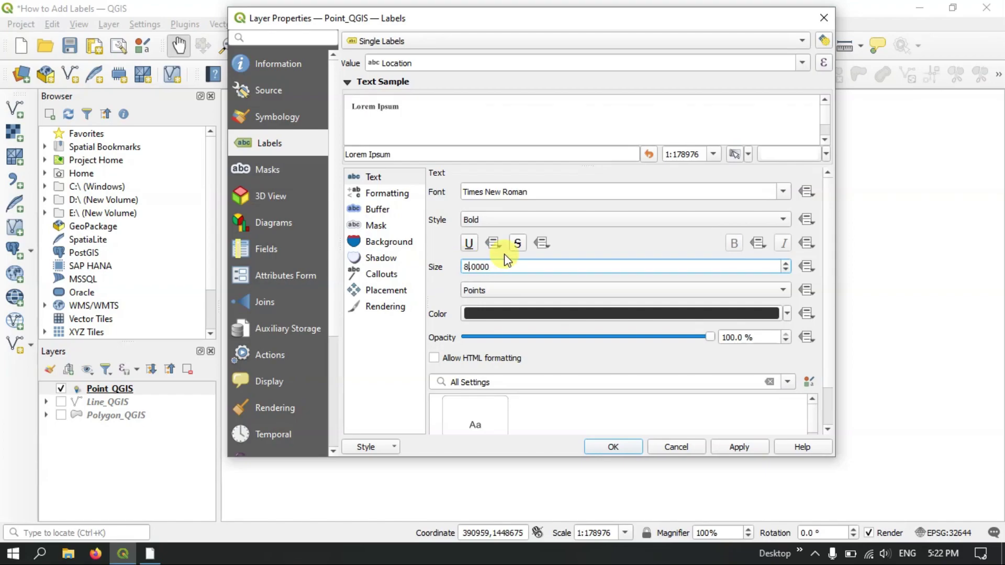
click(496, 314)
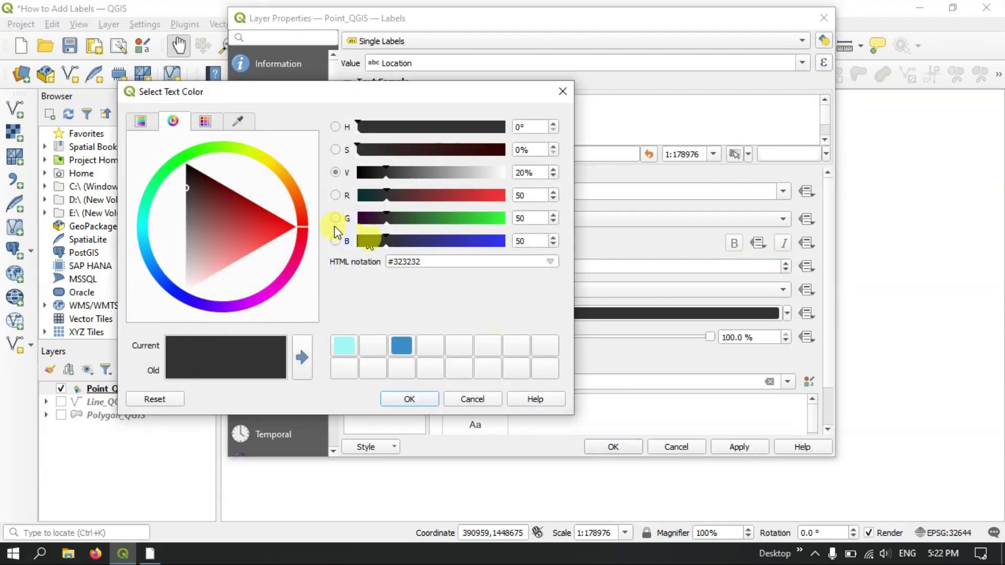
click(335, 172)
click(429, 397)
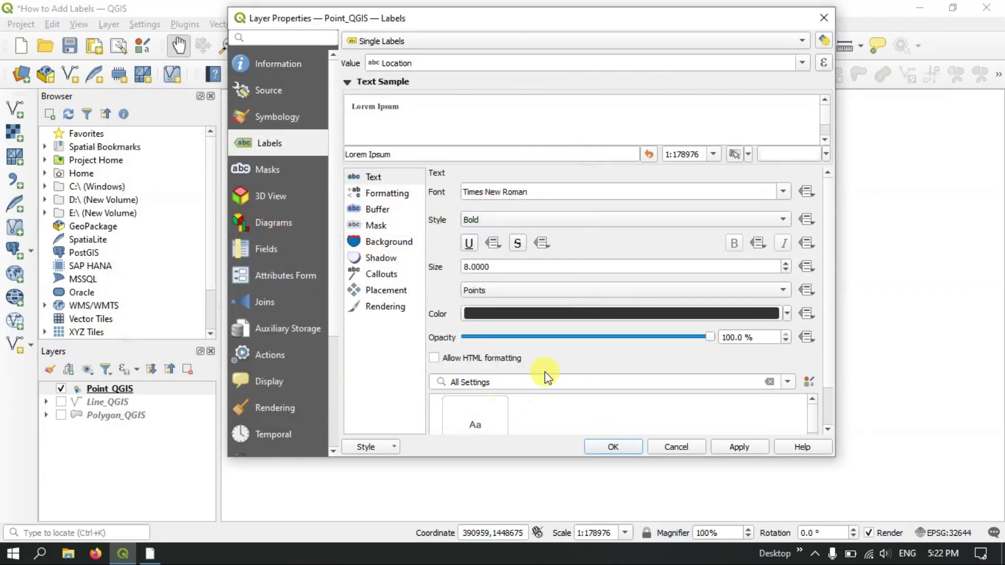
Step: Apply the text settings to Point_QGIS and check the restyled labels on the map
click(745, 438)
drag(627, 16, 194, 47)
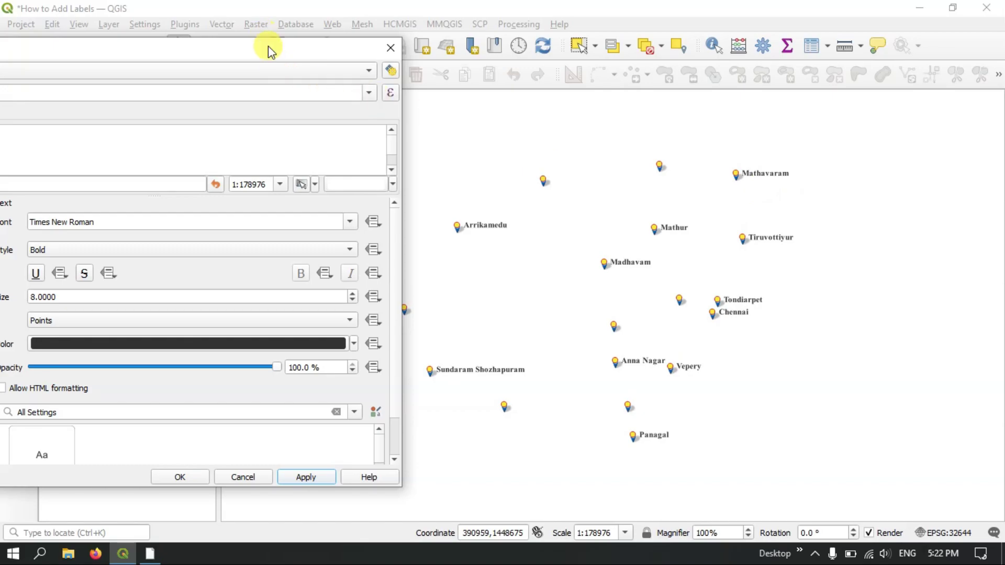
drag(270, 48, 536, 23)
drag(618, 18, 619, 18)
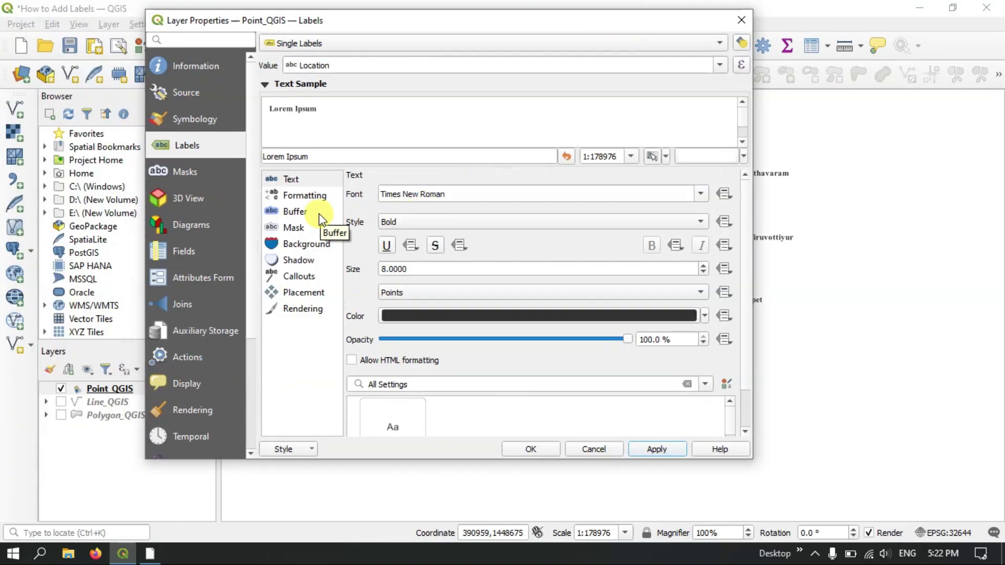
Step: Enable the text buffer for the labels with a size of 1.3 millimetres and the yellow colour #fafa11
click(300, 210)
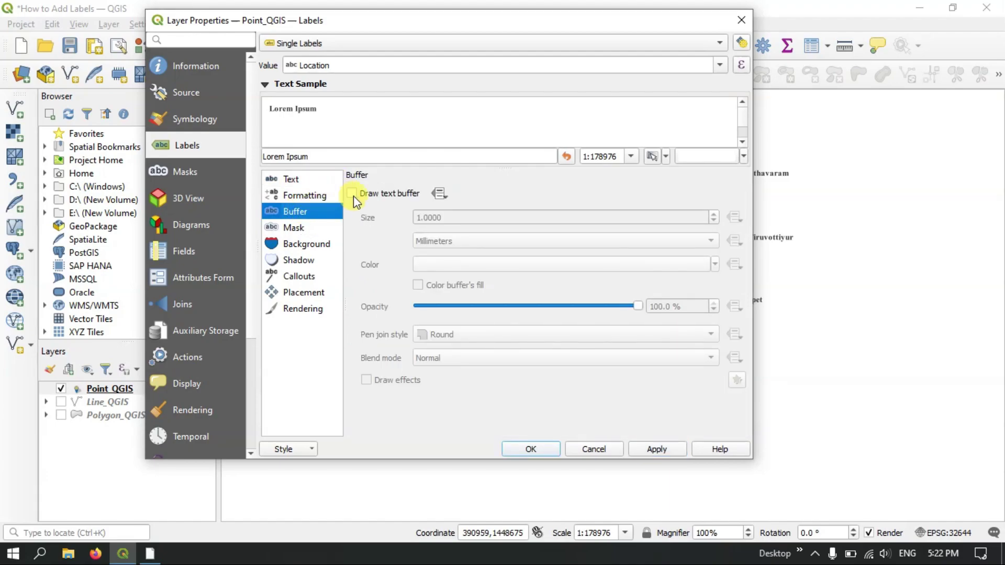
drag(627, 26, 540, 22)
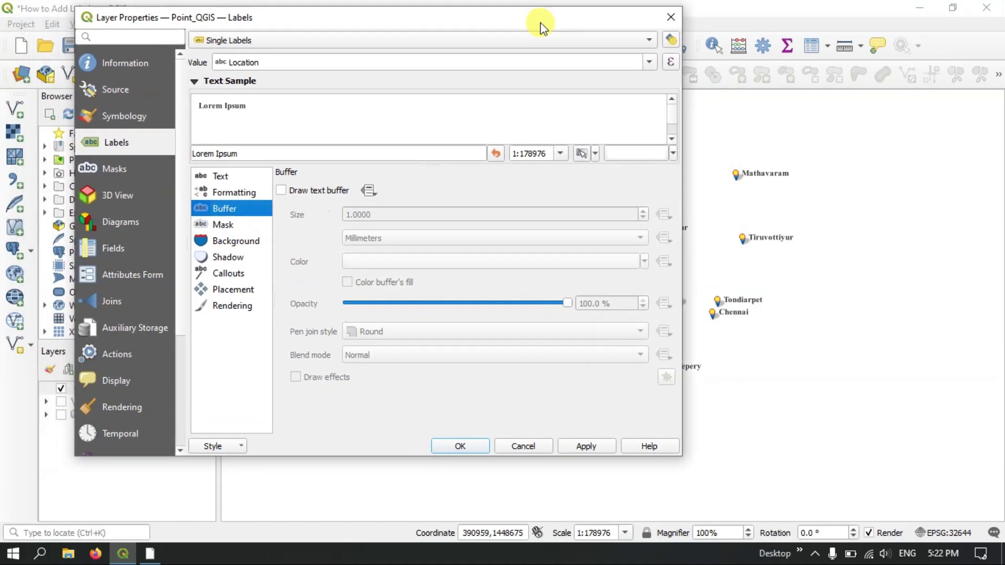
click(282, 192)
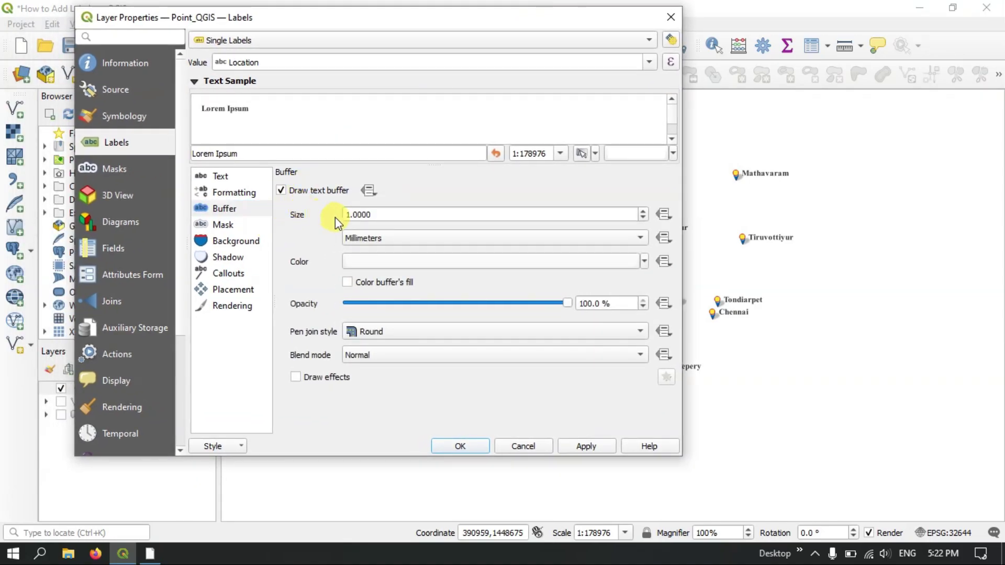
click(642, 210)
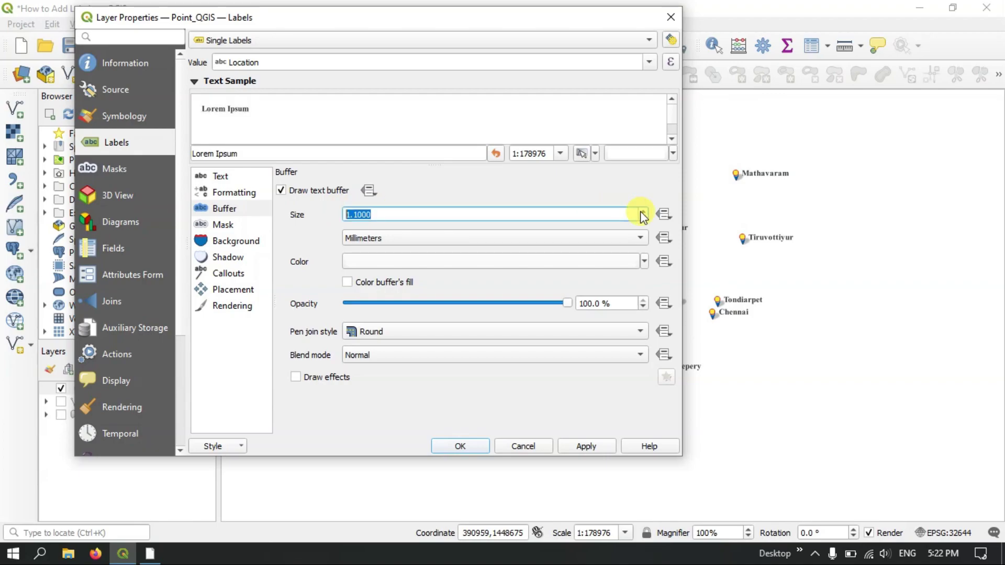
click(425, 262)
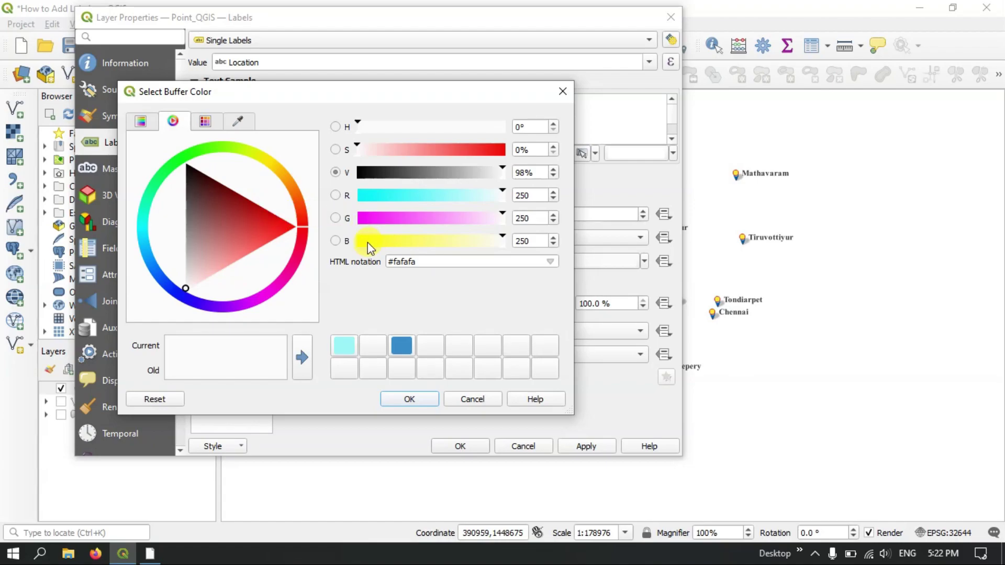
click(368, 243)
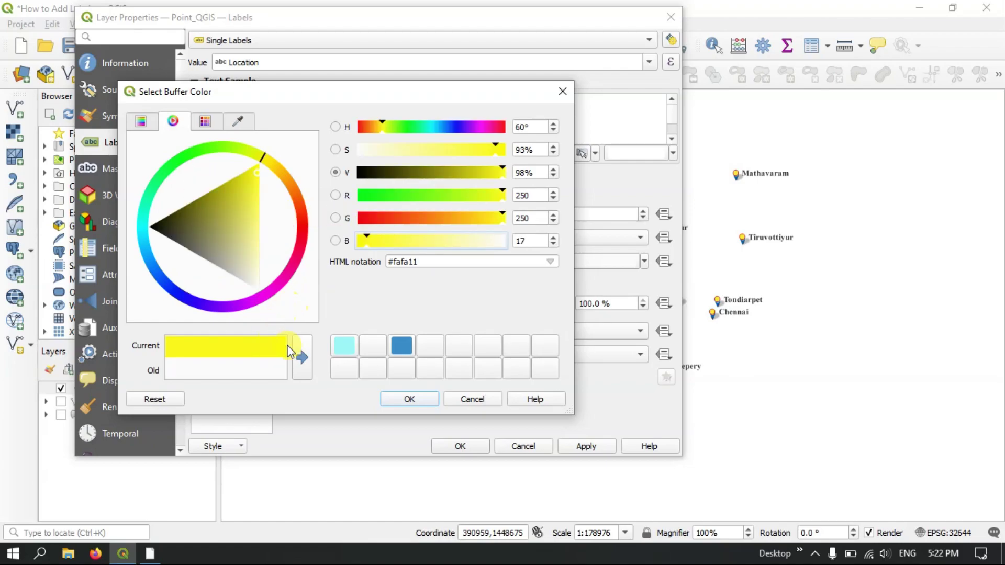
click(309, 357)
click(403, 398)
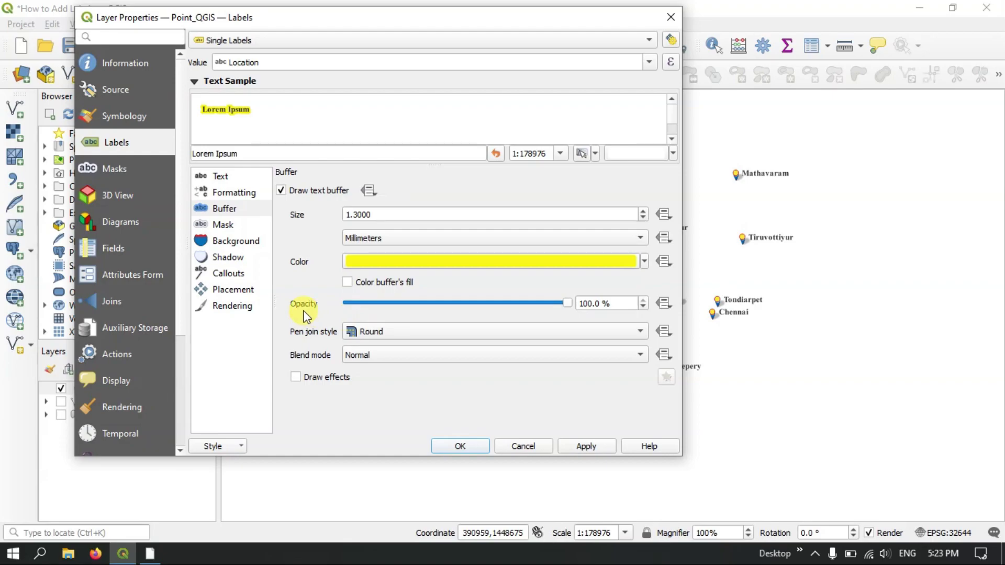
Step: Lower the buffer opacity to 80.9 %, keeping the Round pen join style and the Normal blend mode
drag(567, 302, 525, 321)
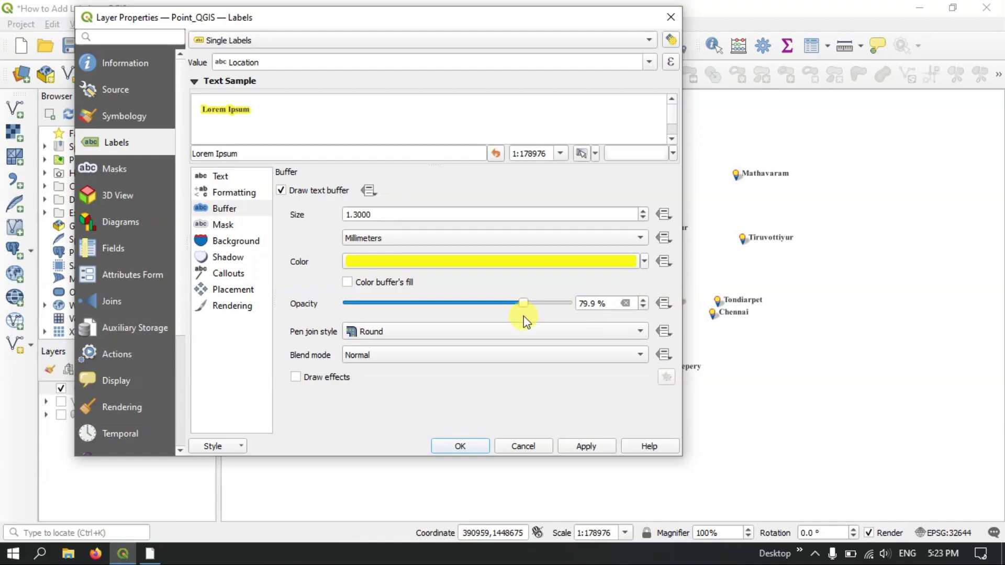
click(372, 334)
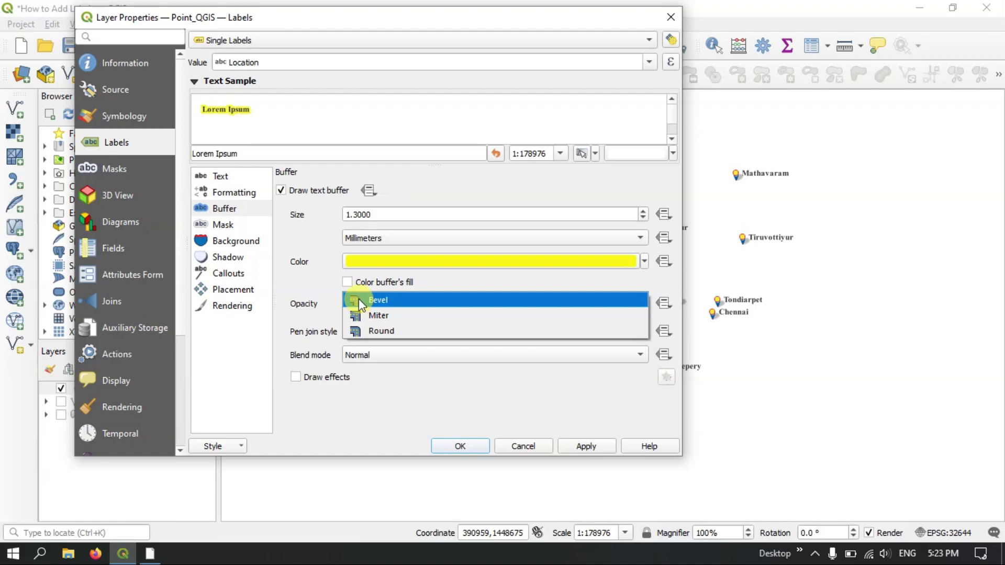
click(381, 330)
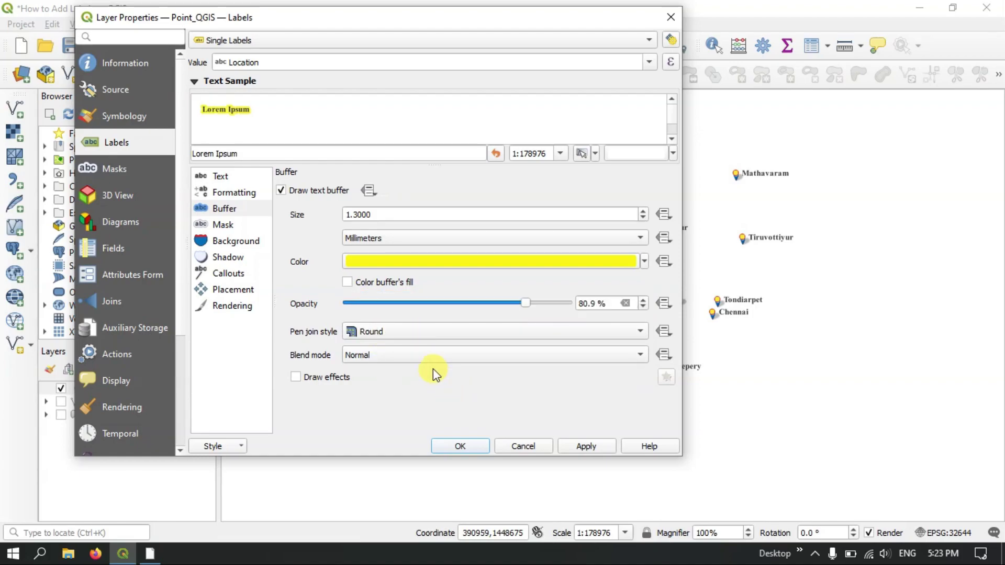
click(418, 355)
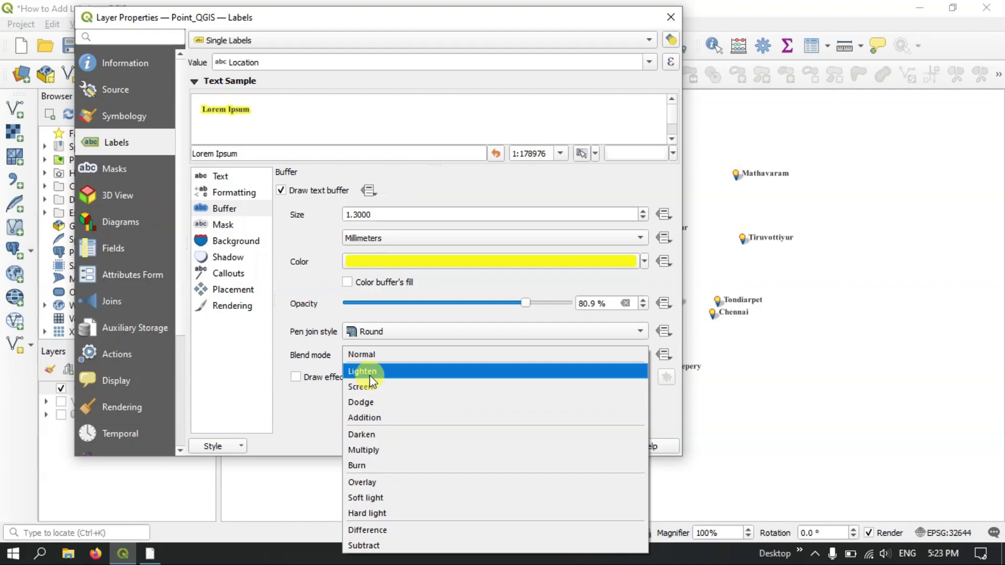
click(307, 417)
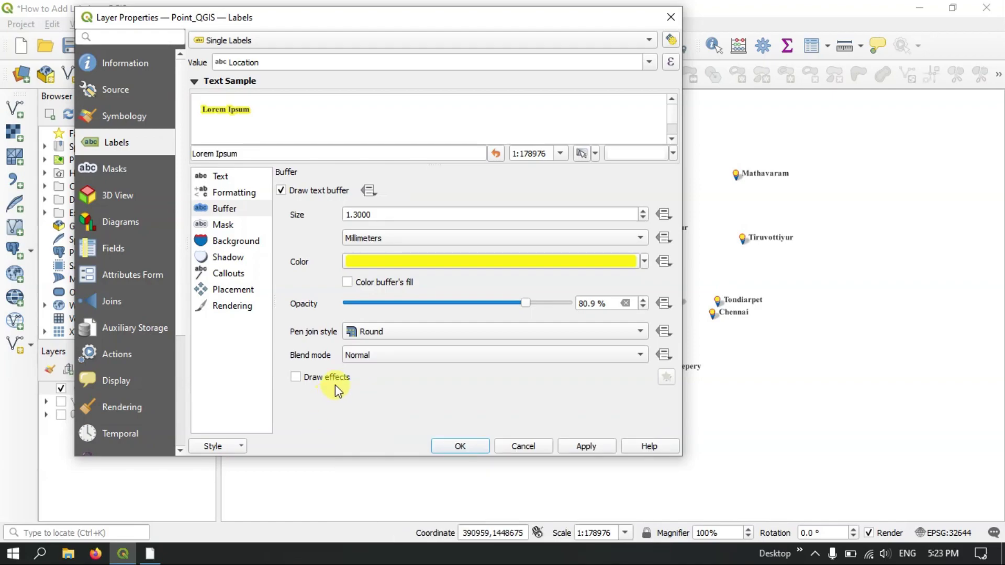
Step: Apply the yellow buffer to the labels and inspect it on the map
click(586, 447)
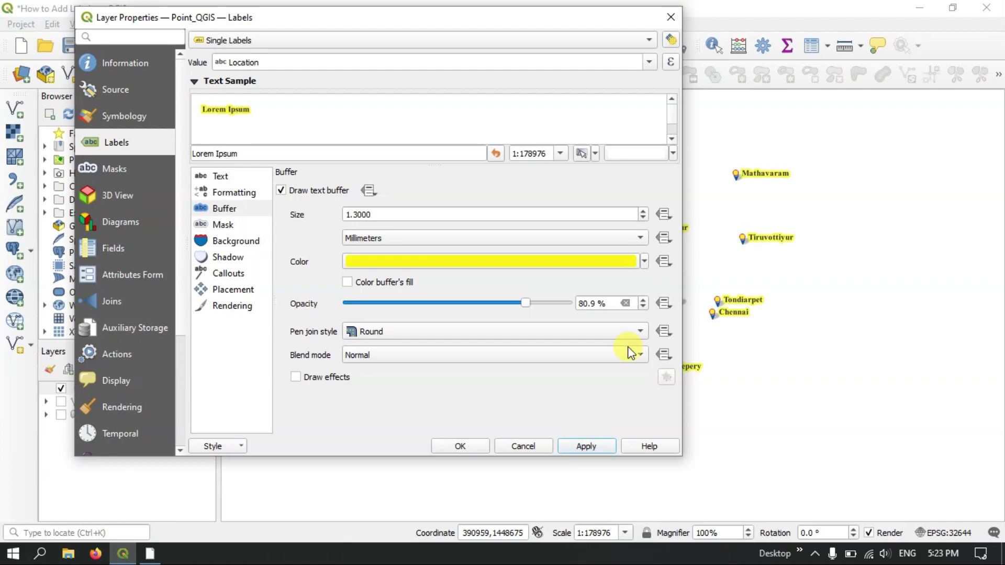
drag(554, 18, 260, 36)
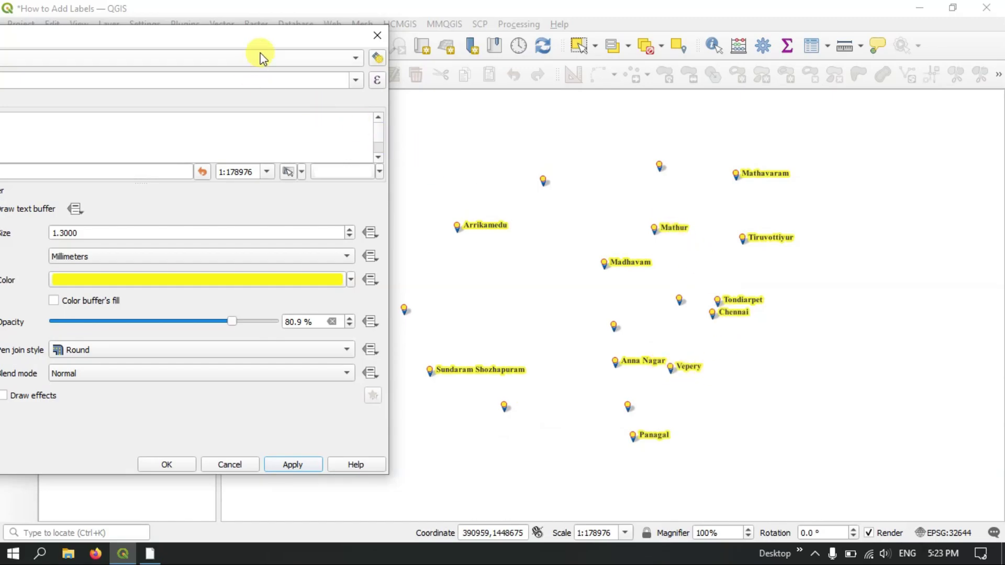
drag(266, 42, 583, 52)
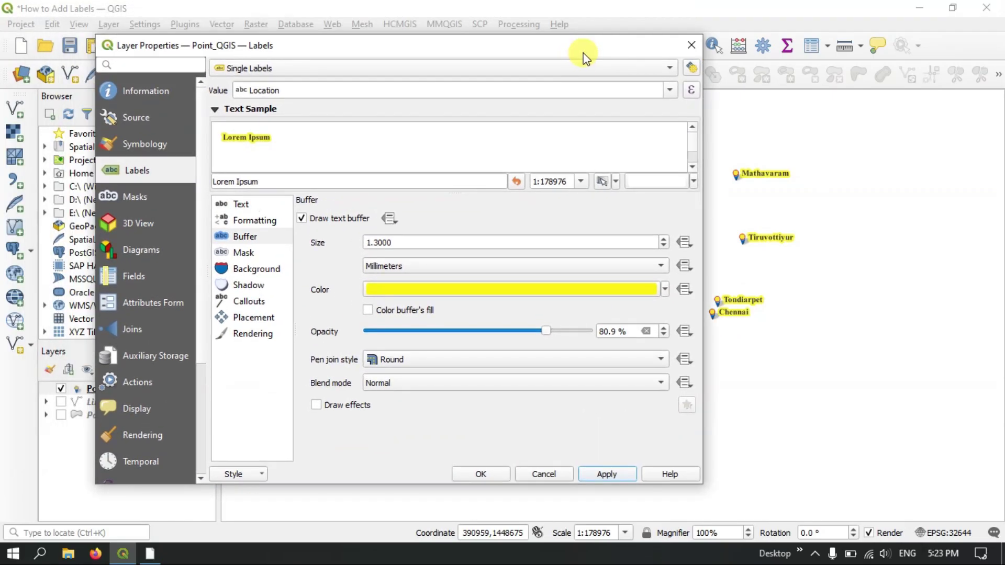
Step: Turn off the text buffer, enable a Rectangle background for the labels, and apply the changes
click(325, 222)
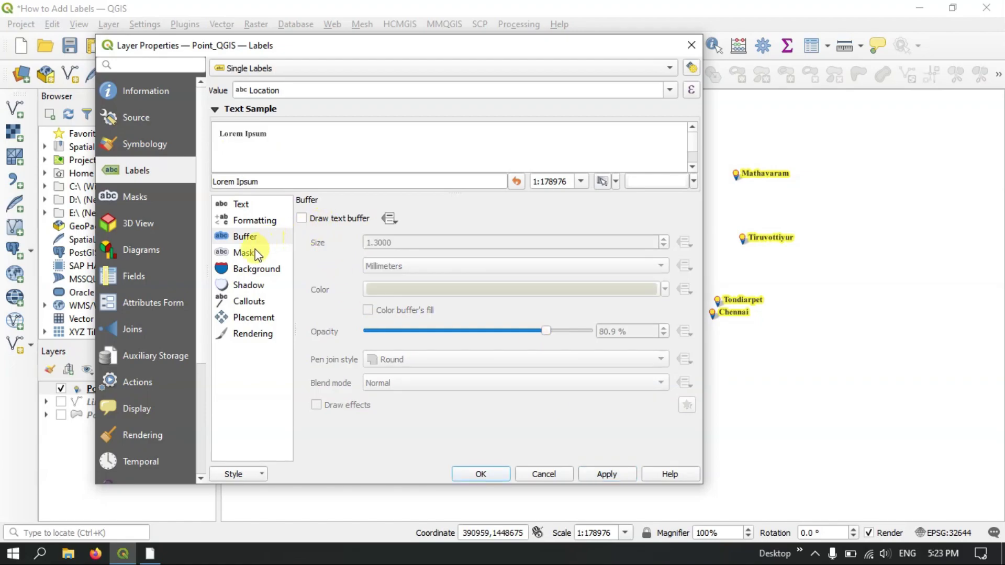
click(253, 269)
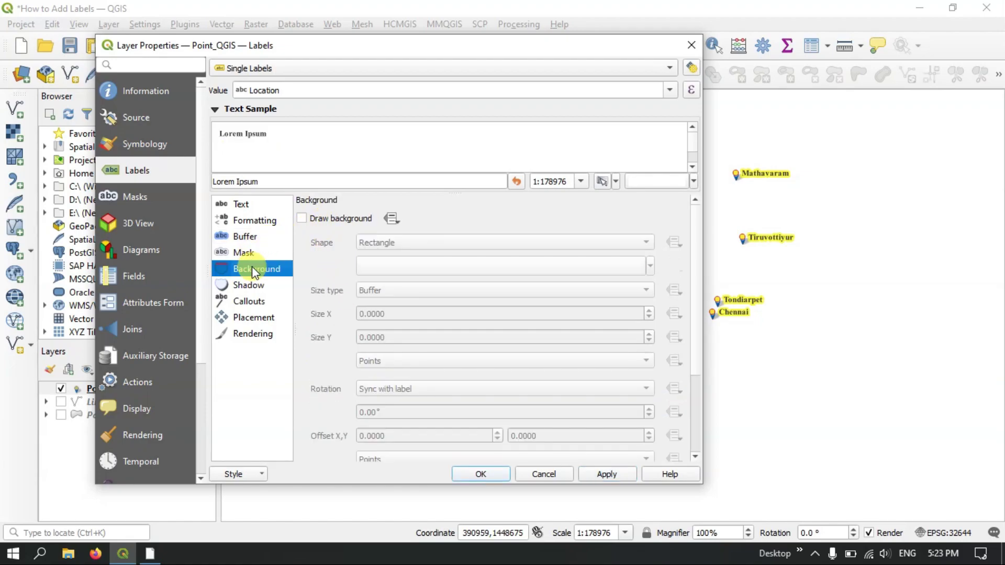
click(338, 220)
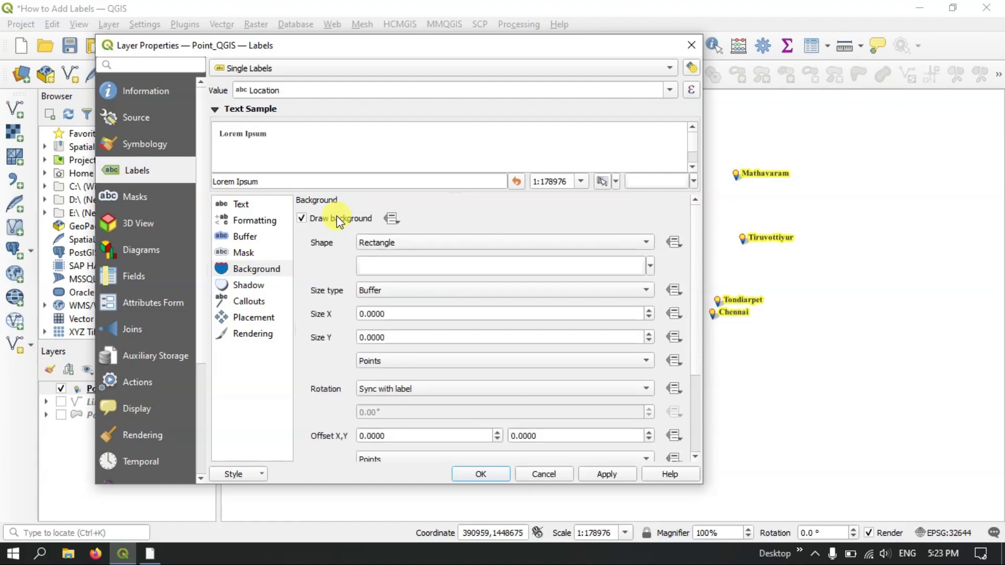
click(391, 243)
click(391, 243)
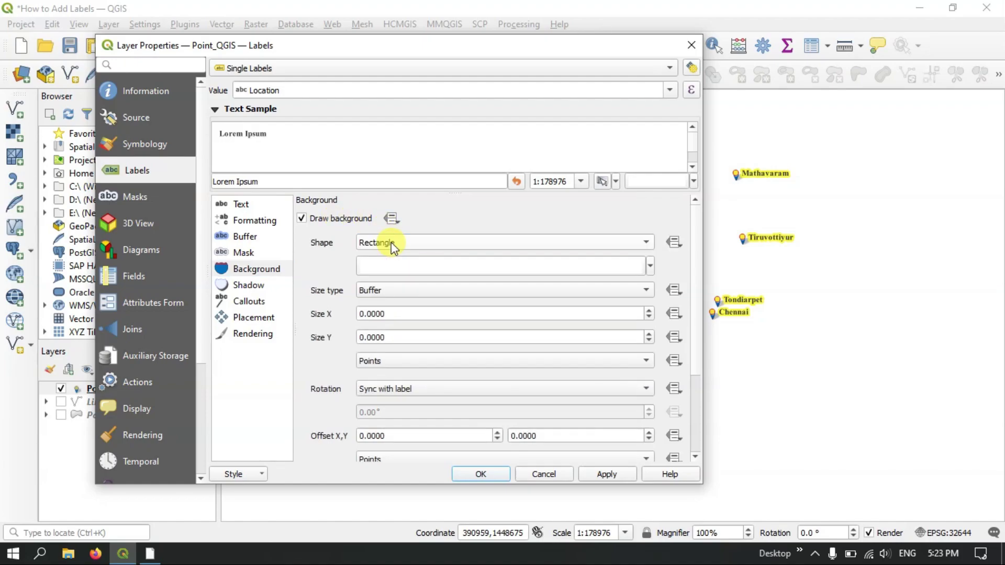
click(601, 473)
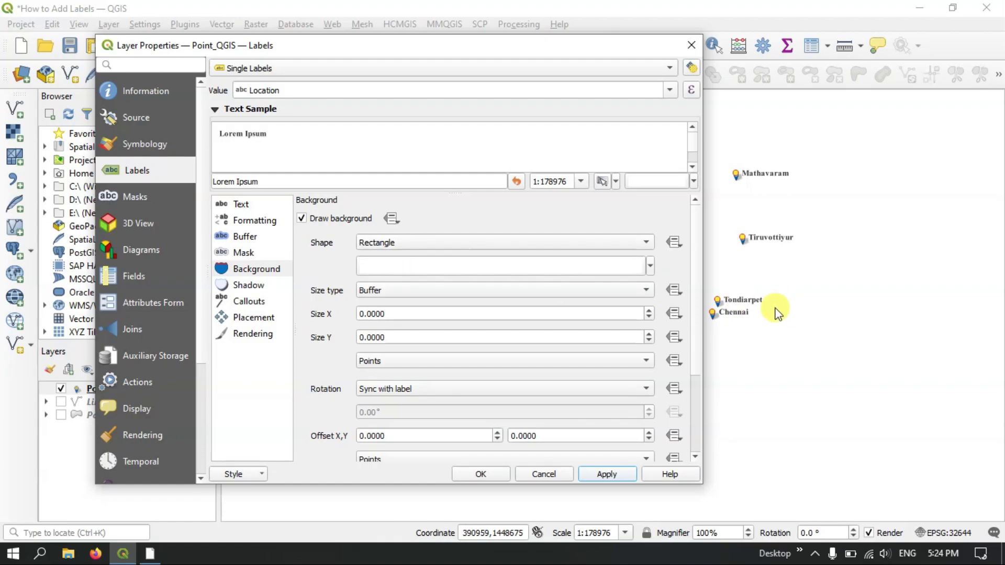
Step: Browse the background symbol presets and choose the gray 1 fill for the label background
click(588, 265)
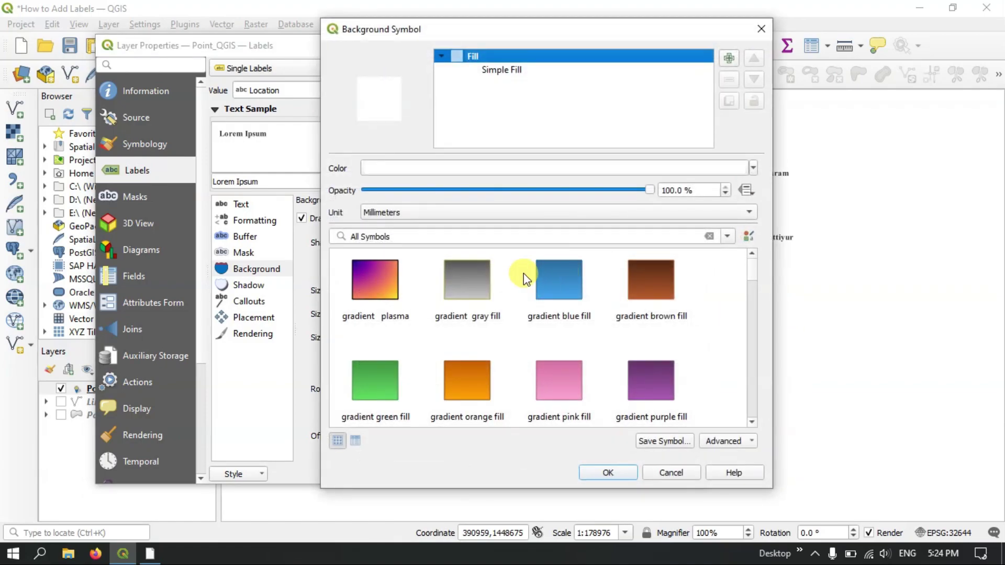
scroll(549, 294, down, 3)
scroll(573, 307, down, 3)
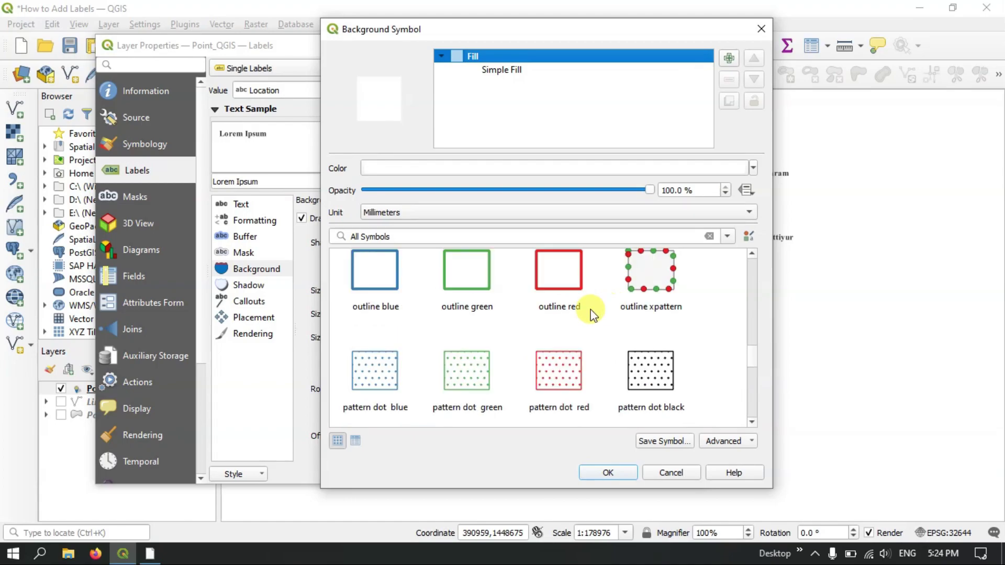
scroll(376, 291, down, 3)
scroll(410, 295, down, 1)
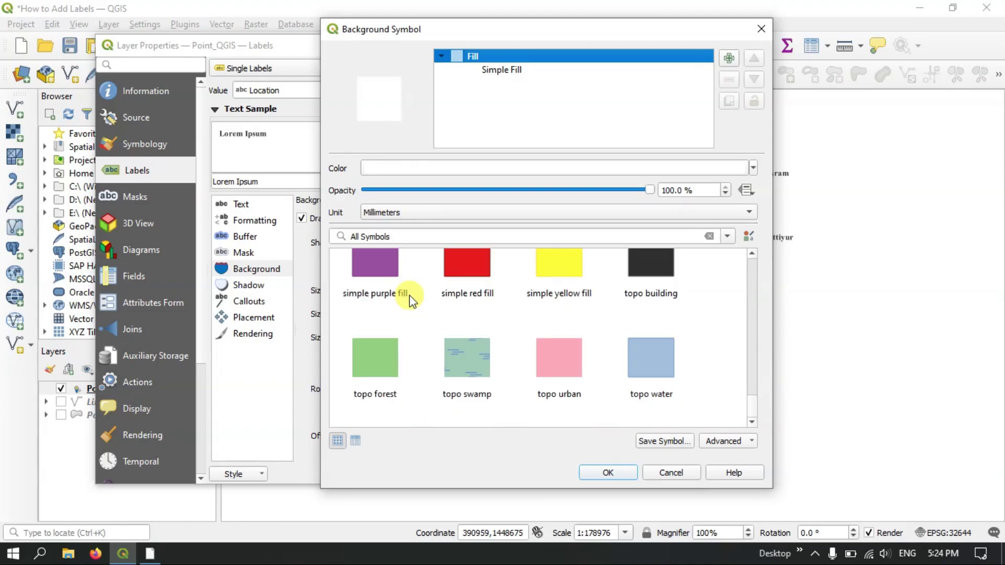
scroll(471, 293, up, 6)
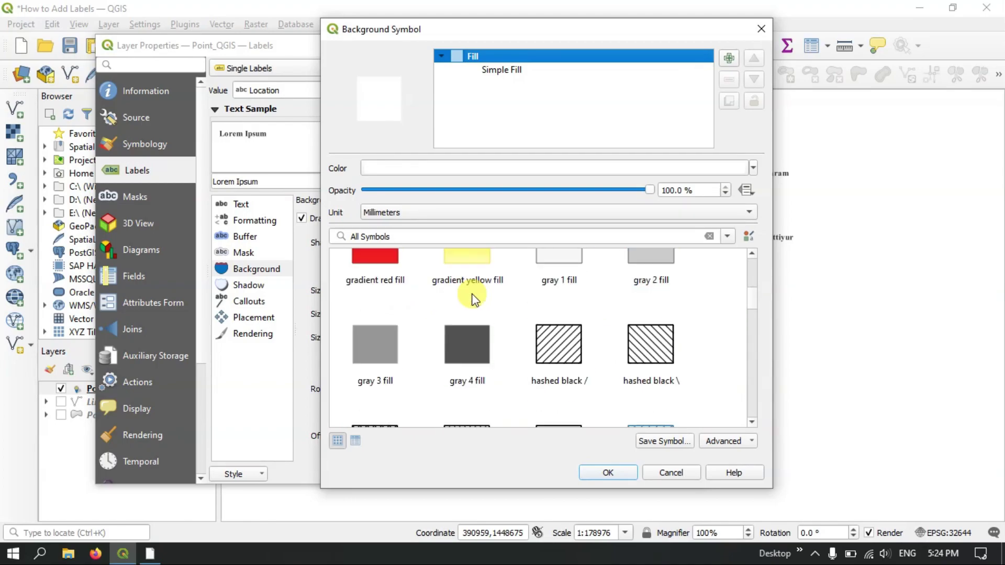
scroll(476, 333, up, 2)
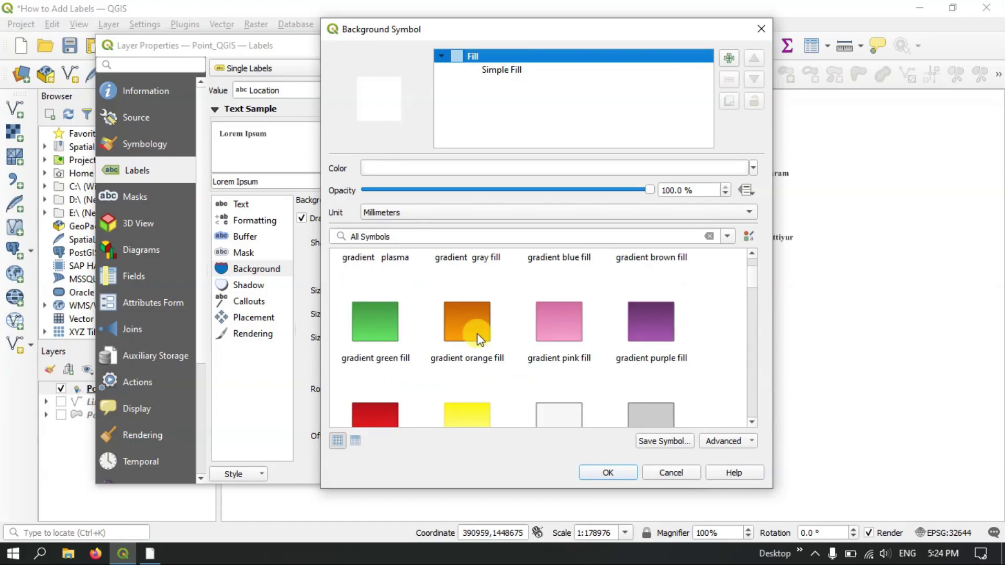
scroll(553, 355, down, 2)
click(562, 263)
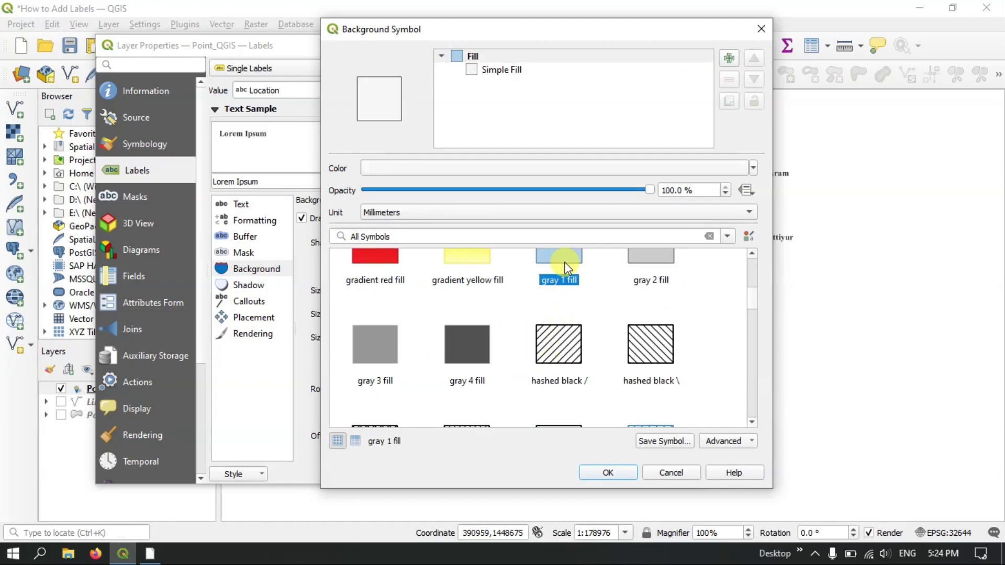
scroll(565, 262, up, 1)
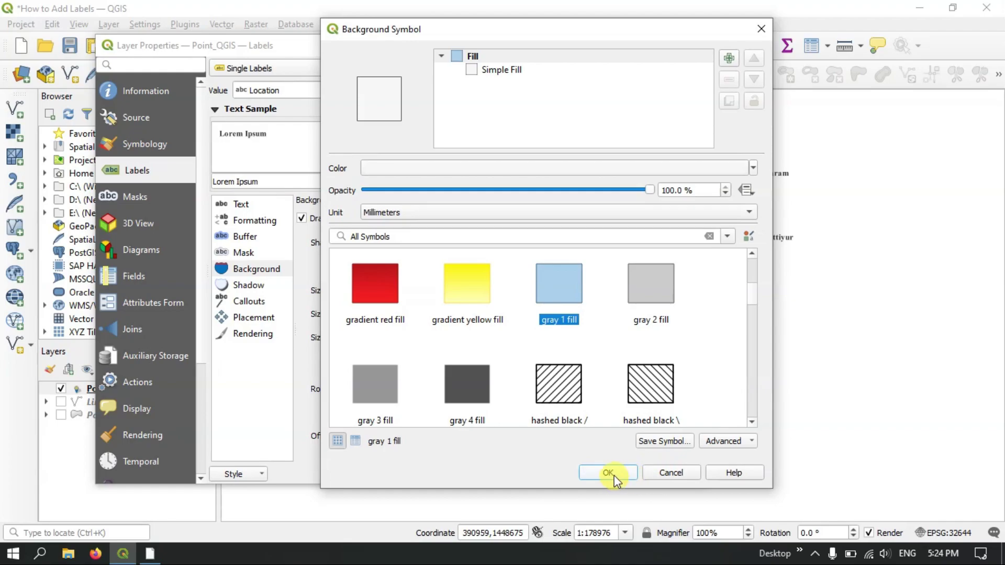
Step: Check the fill's colour without changing it, accept the background symbol, and apply it to the map labels
click(495, 173)
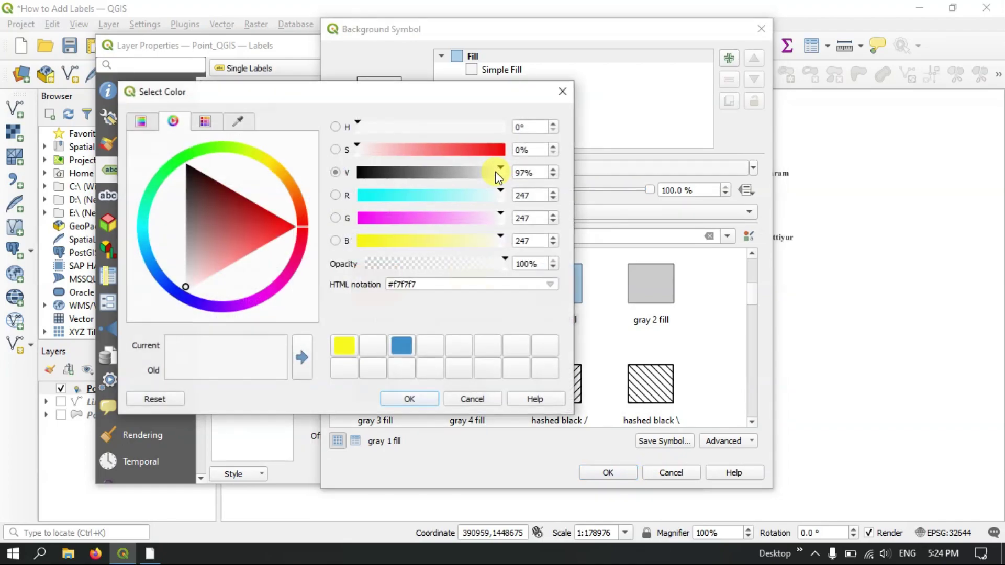
click(561, 95)
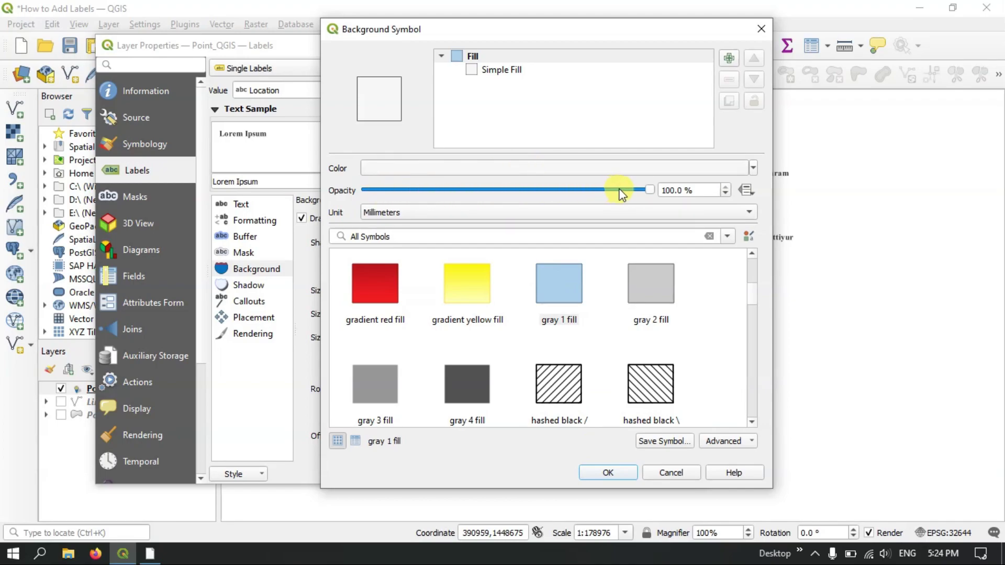
click(610, 472)
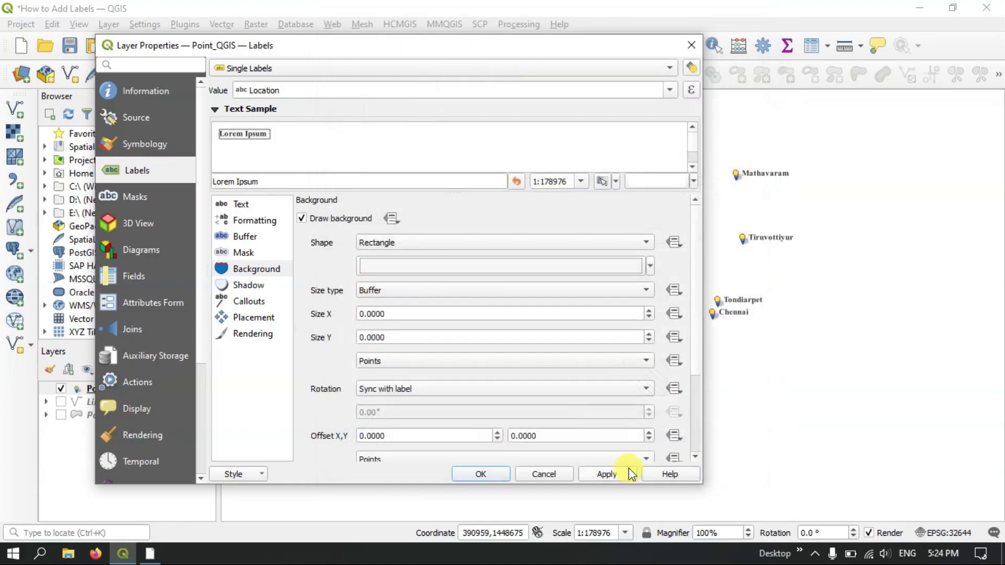
click(620, 474)
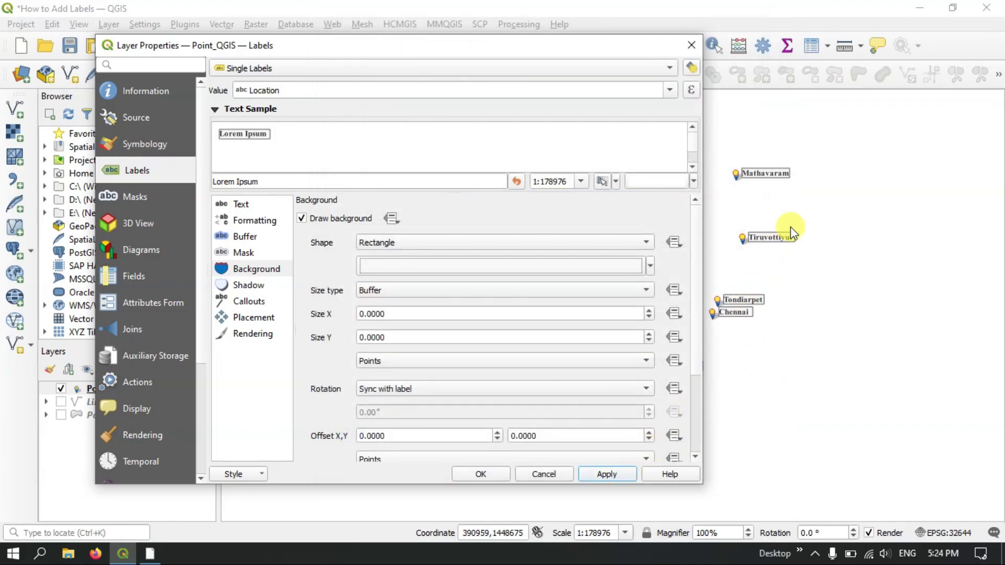
Step: Try the Square shape for the label background and apply it to the map
click(471, 244)
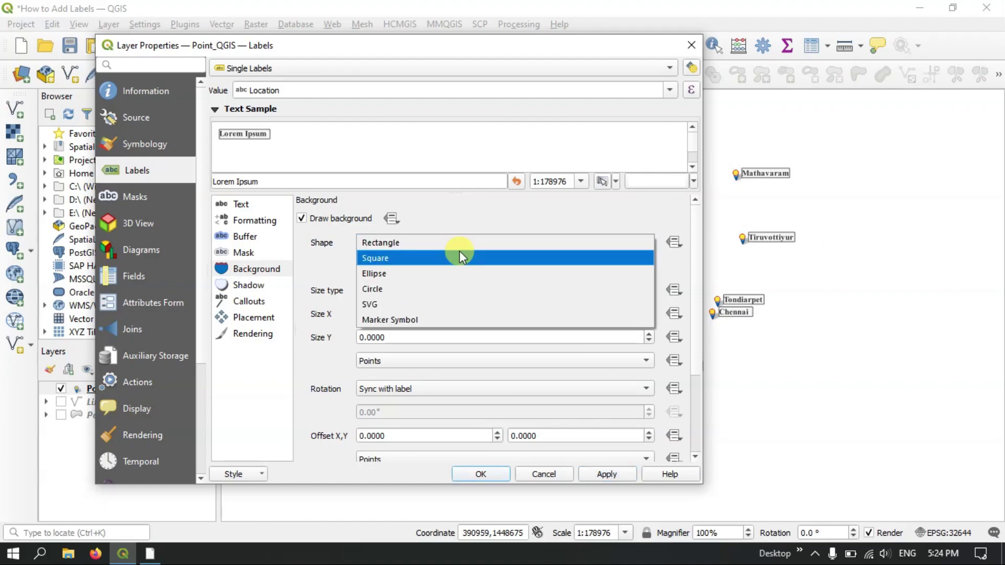
click(449, 259)
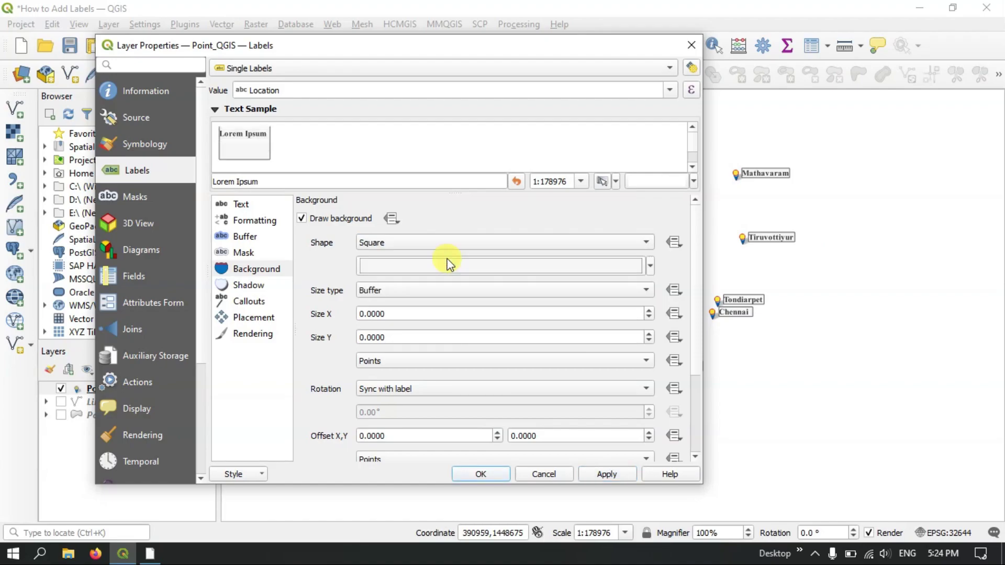
click(612, 479)
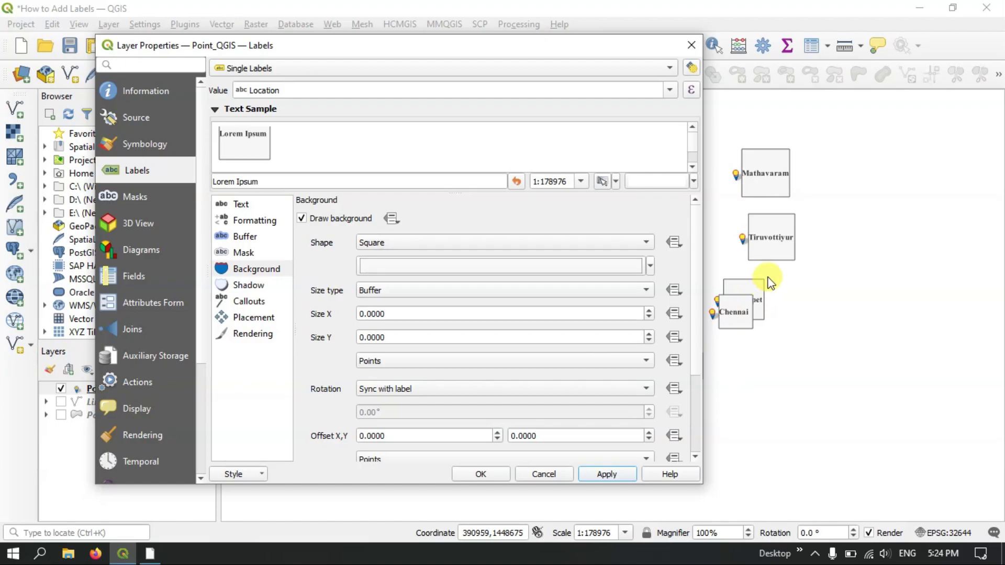
Step: Try the Ellipse shape for the label background and apply it to the map
click(382, 244)
click(386, 257)
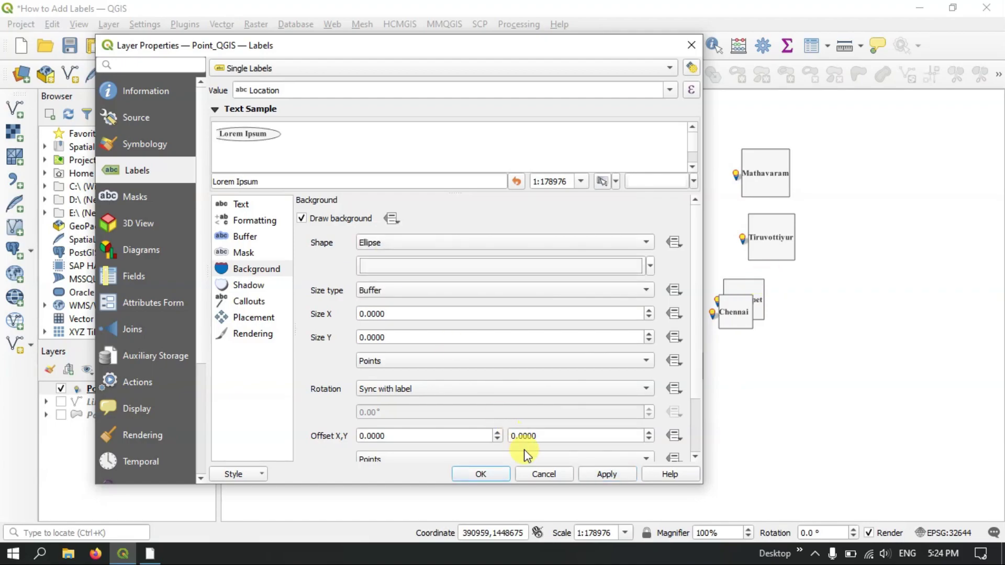
click(597, 474)
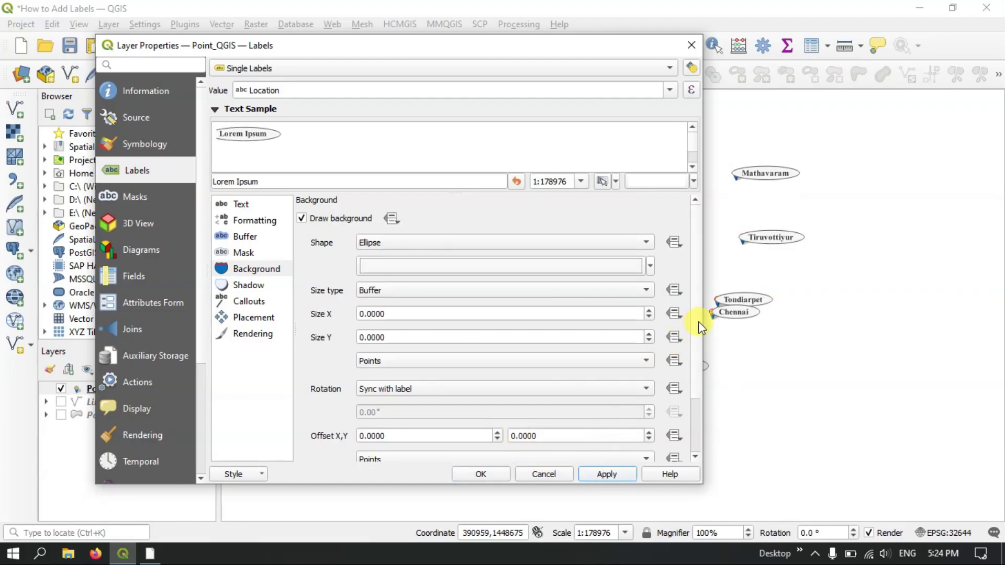
Step: Return the label background shape to Rectangle and apply the change
click(372, 243)
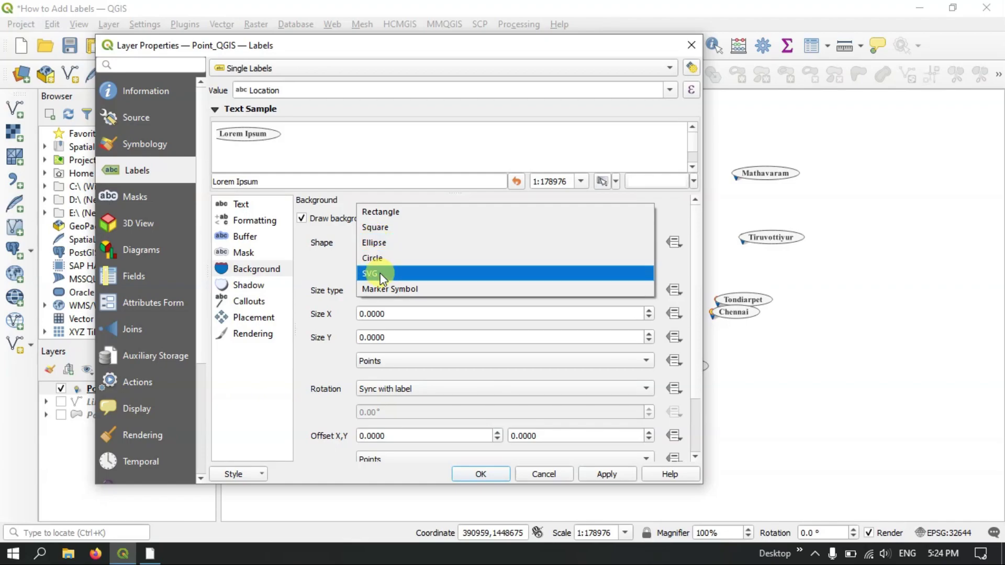
click(385, 214)
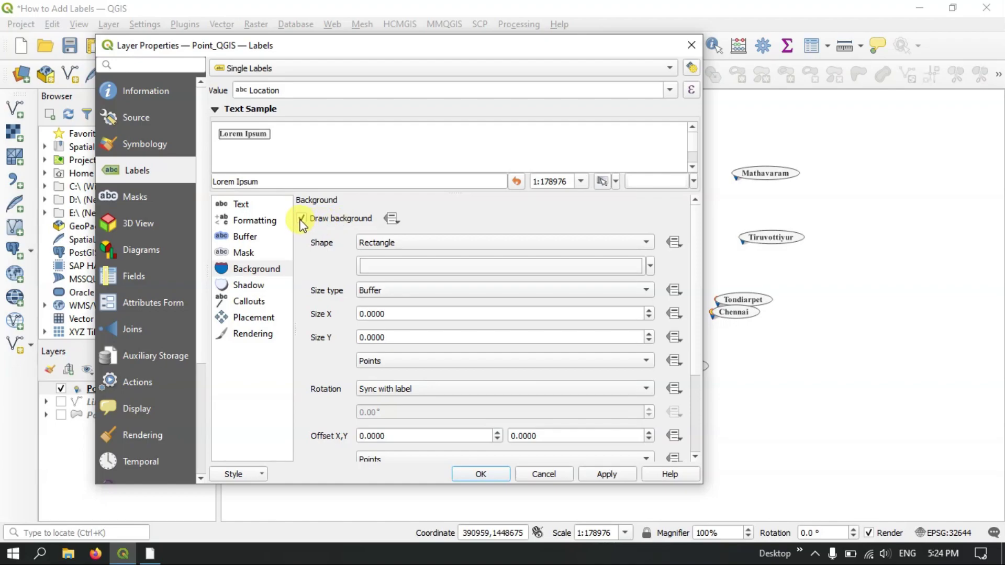
click(401, 242)
click(401, 241)
click(588, 477)
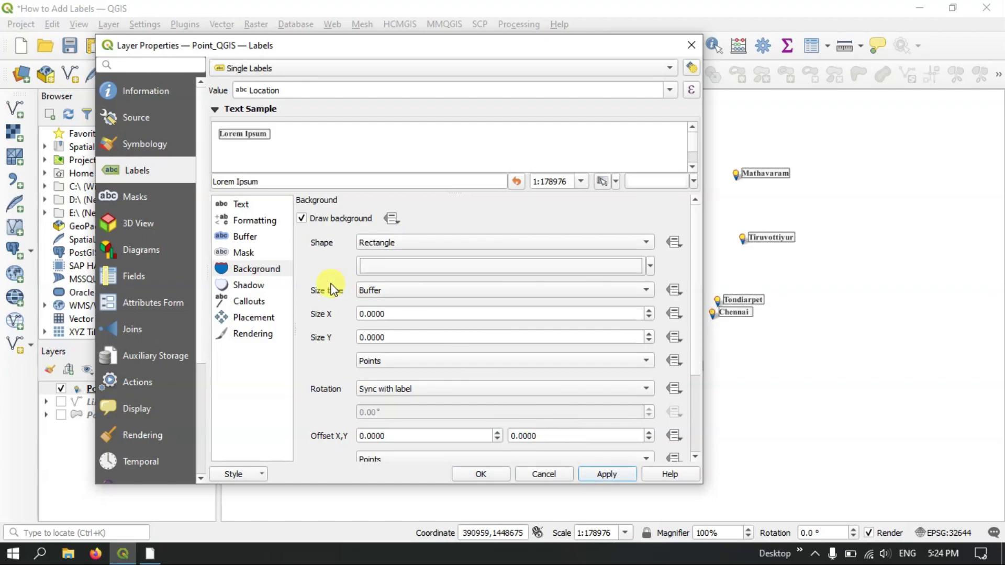
Step: Enable a drop shadow for the labels, set its offset angle to -166°, and apply the shadow
scroll(331, 288, down, 1)
scroll(331, 288, down, 1)
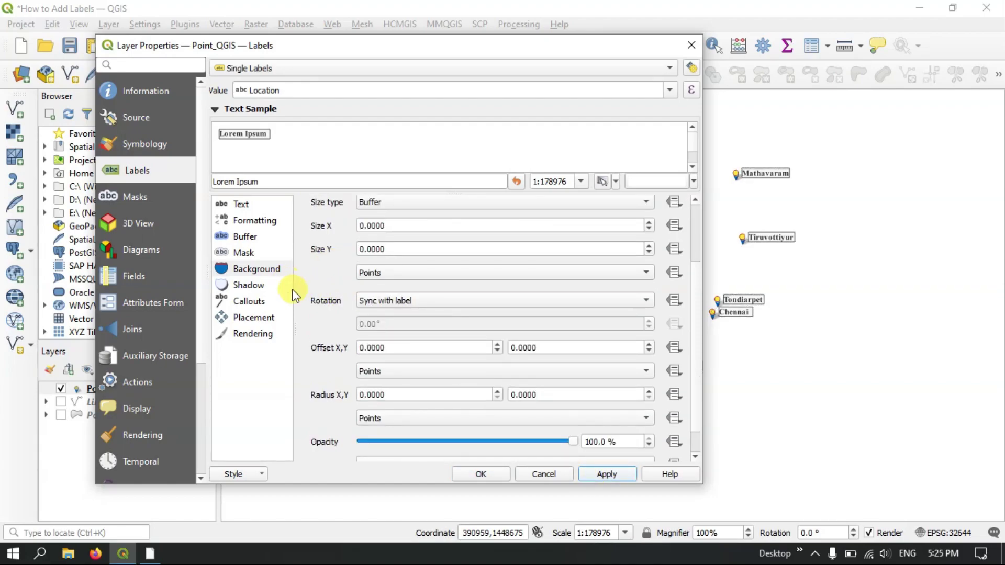
click(253, 287)
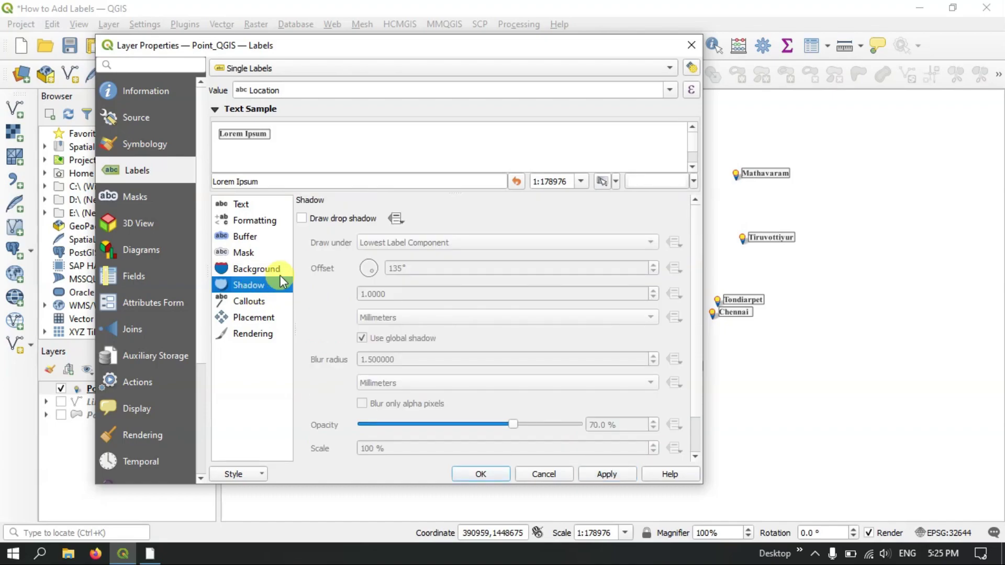
click(303, 218)
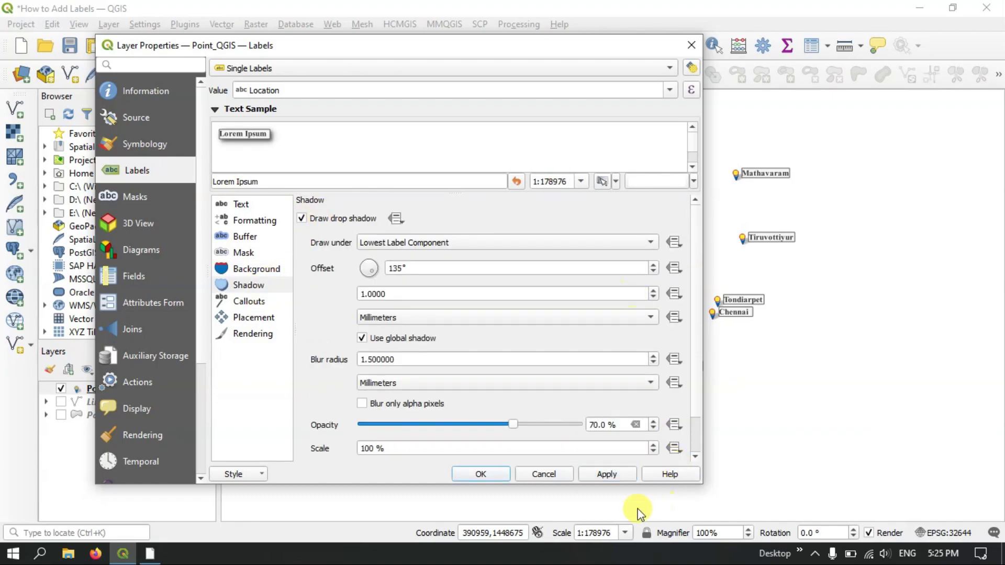
click(615, 474)
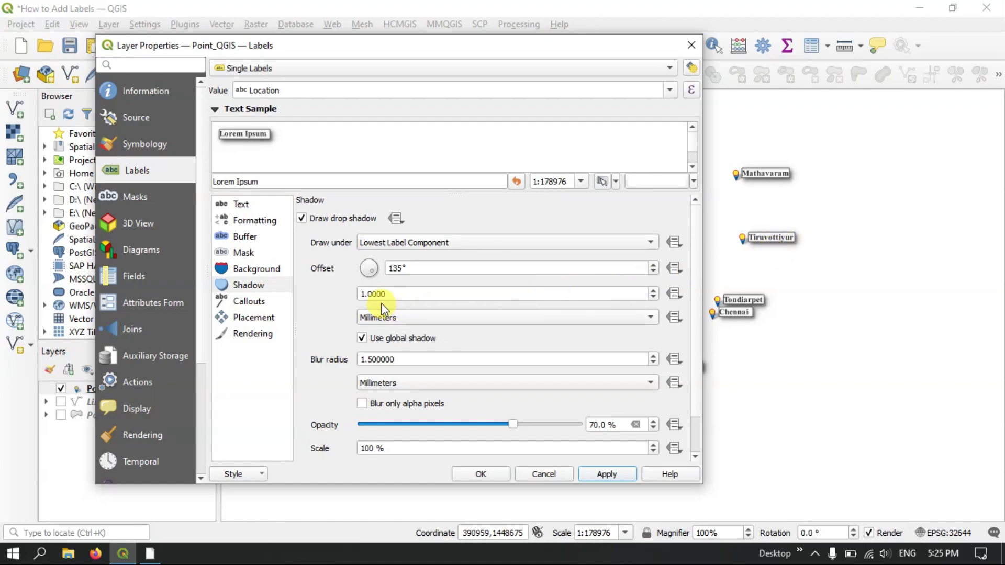
drag(373, 273, 367, 294)
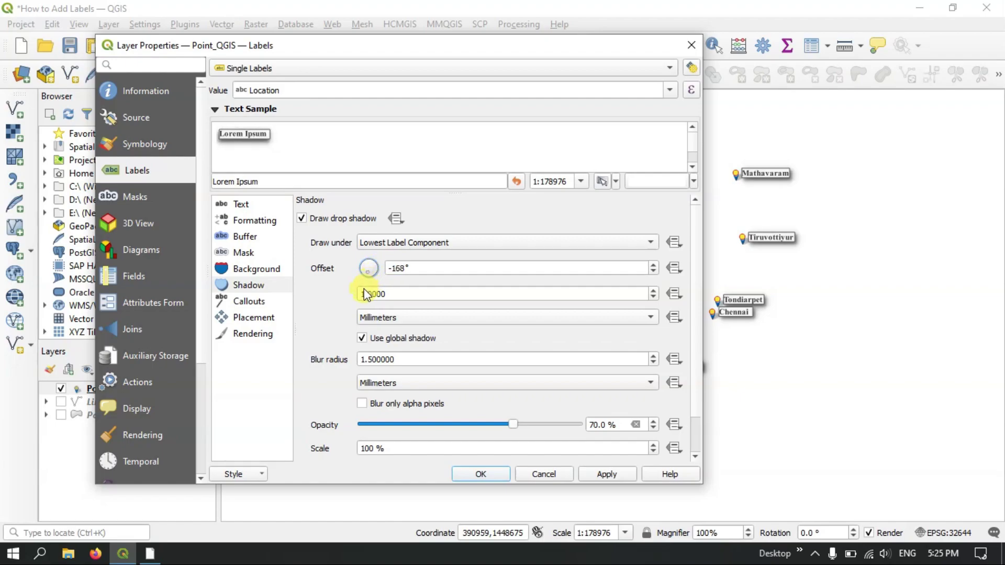
click(605, 475)
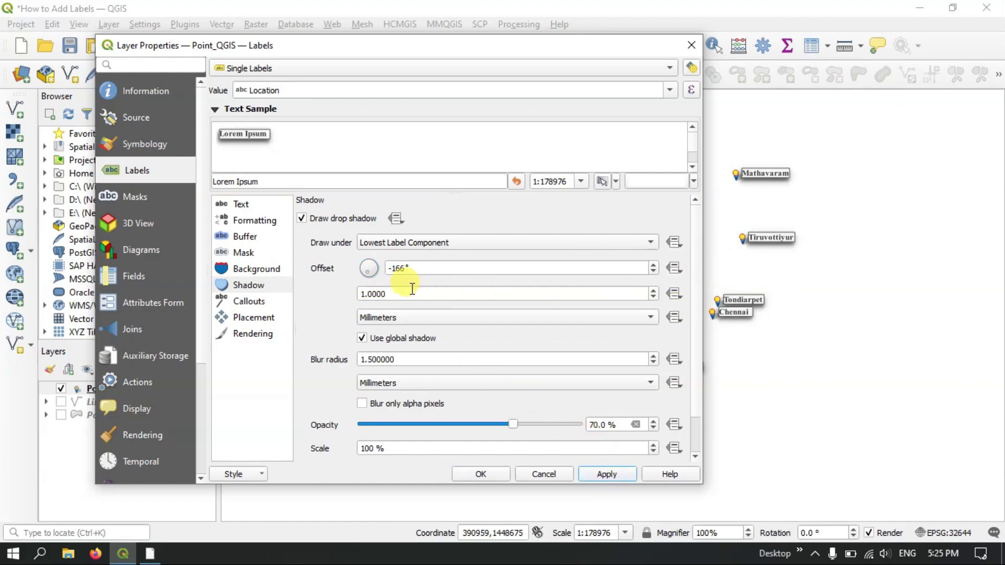
Step: Enable callouts for the labels with the Curved lines style and apply them
click(255, 306)
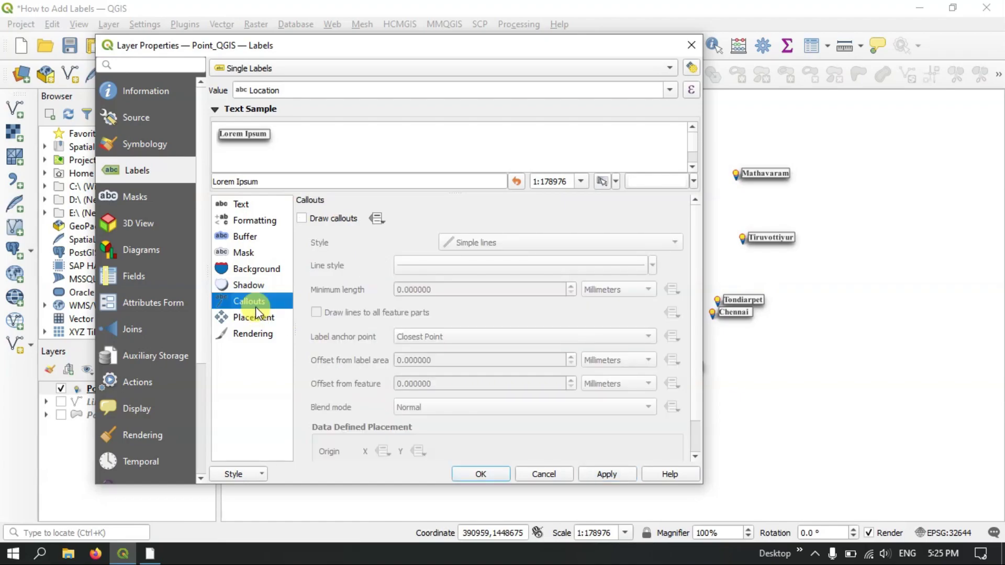
click(301, 219)
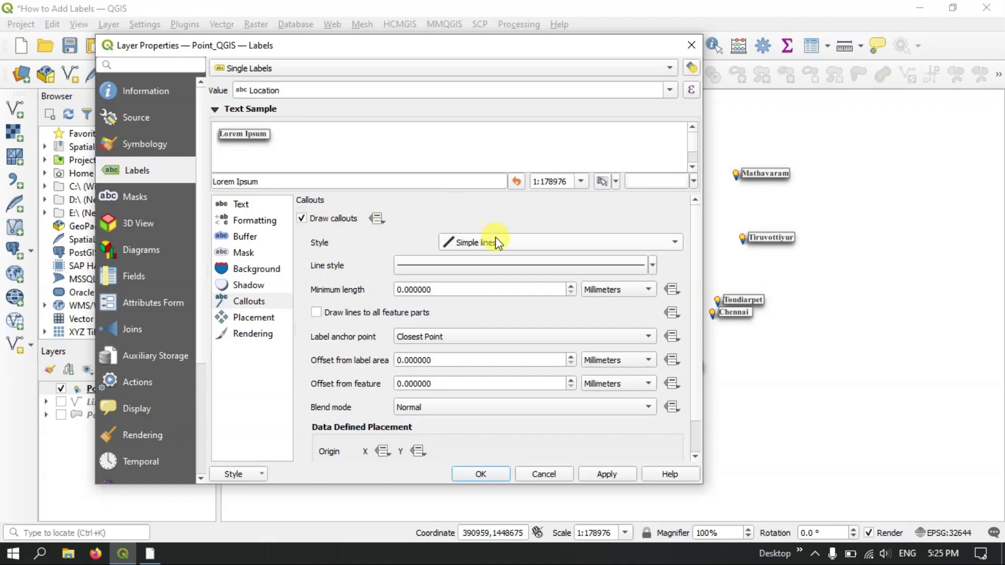
click(618, 473)
click(520, 248)
click(513, 214)
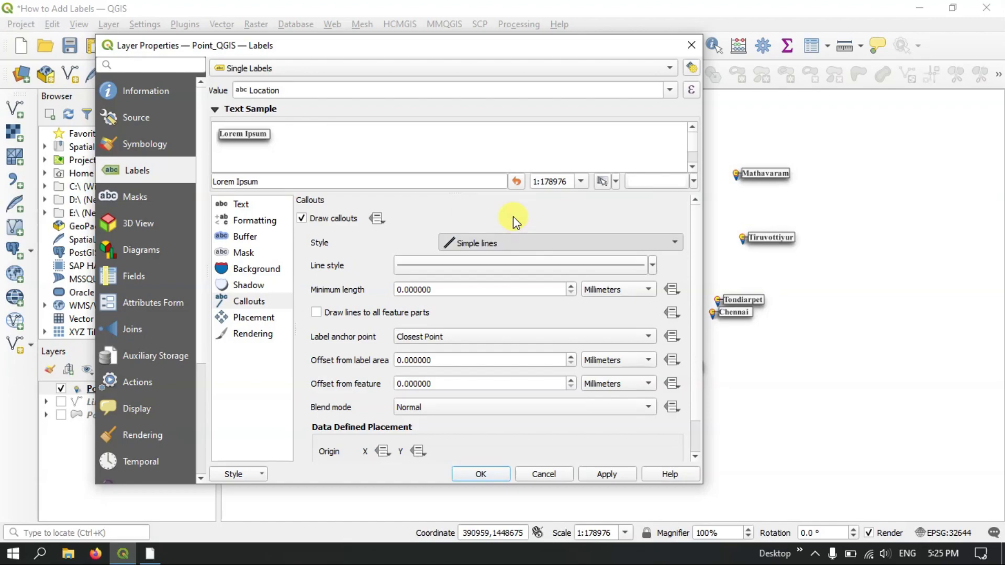
click(614, 474)
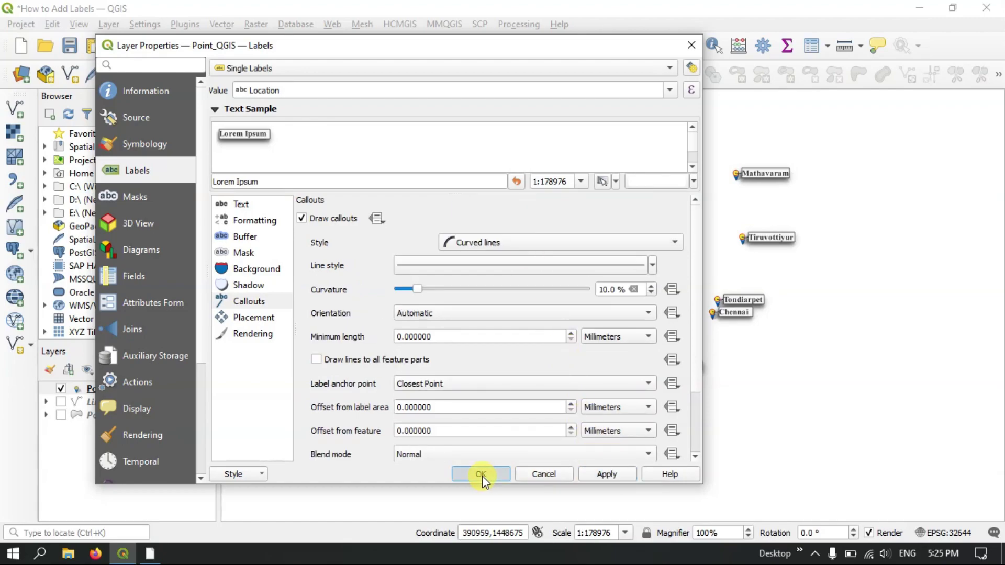
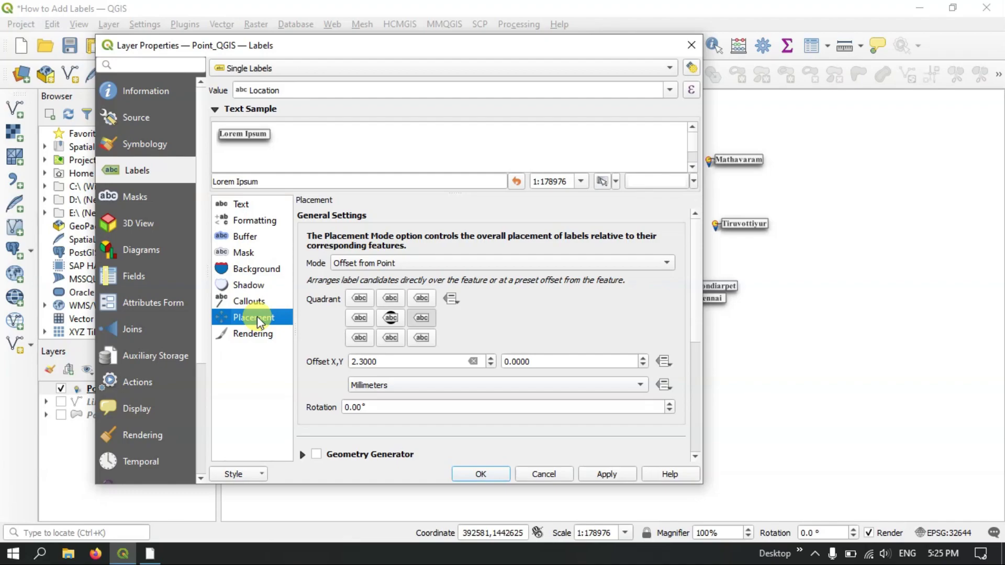
Step: Set the label placement mode to Cartographic, apply it, and uncover the map briefly to inspect the labels
click(366, 263)
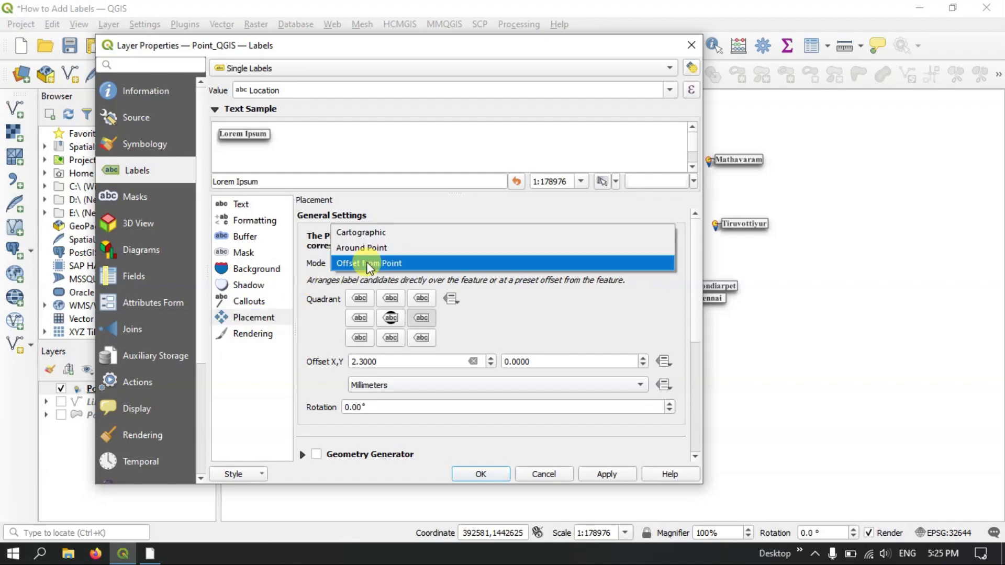
click(378, 234)
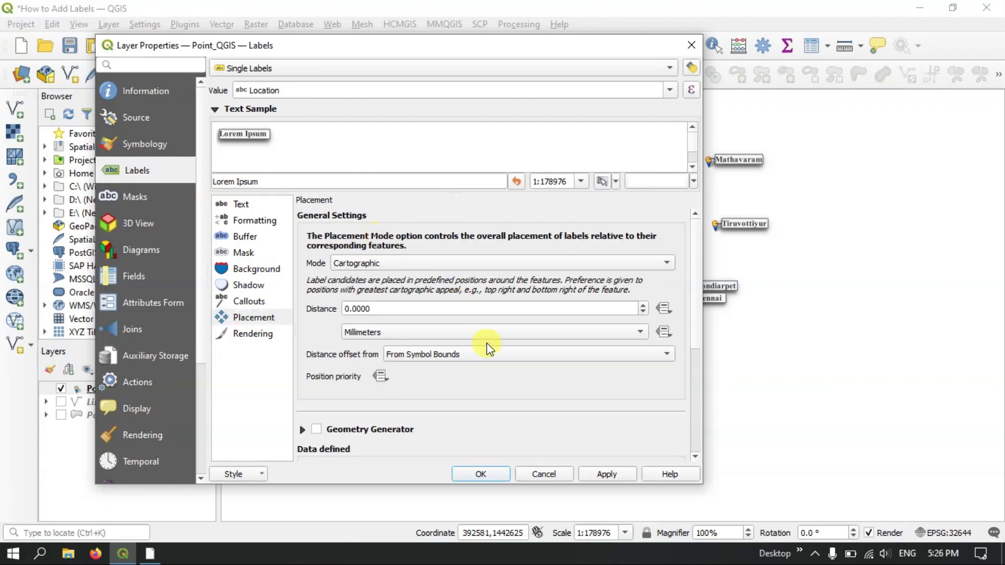
click(597, 473)
drag(629, 48, 235, 57)
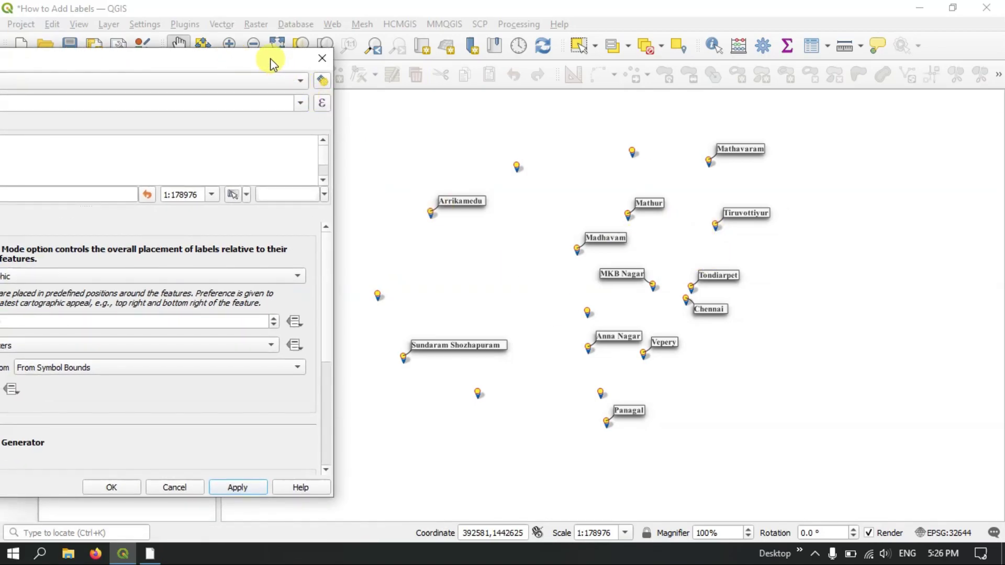
drag(271, 58, 660, 52)
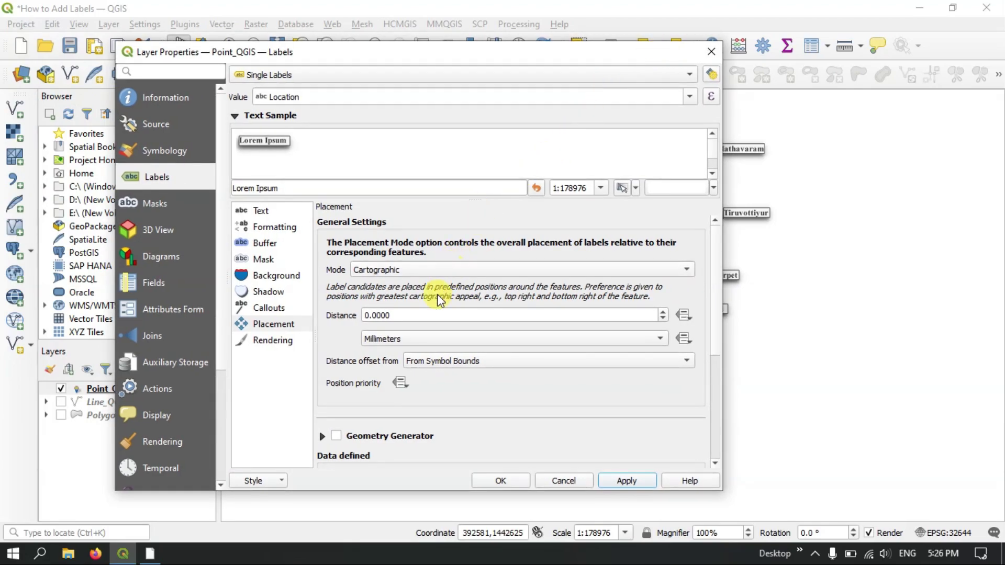
Step: Set the label placement mode to Offset from Point, choose the centre quadrant, and apply it to the map
click(422, 268)
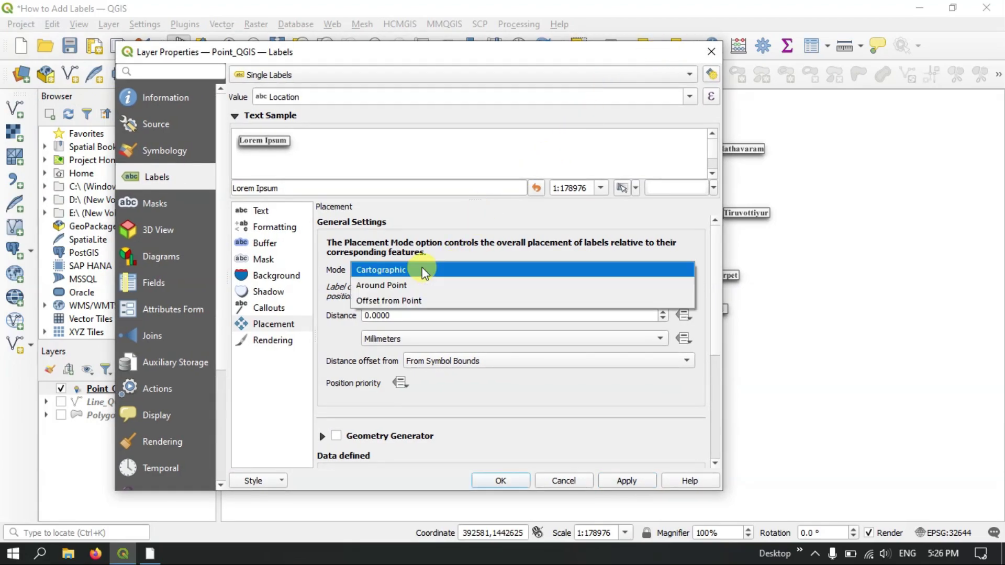
click(416, 308)
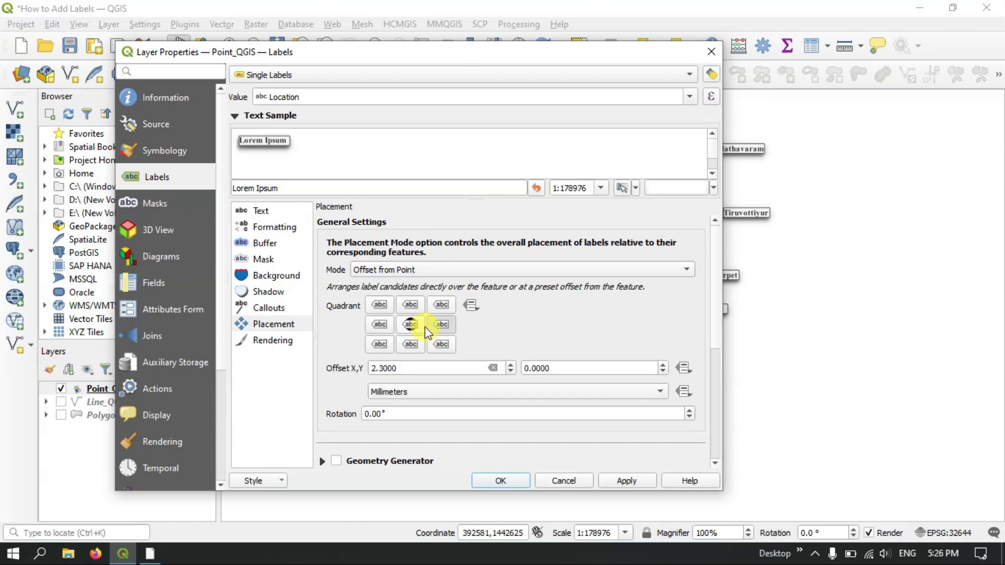
drag(485, 52, 336, 15)
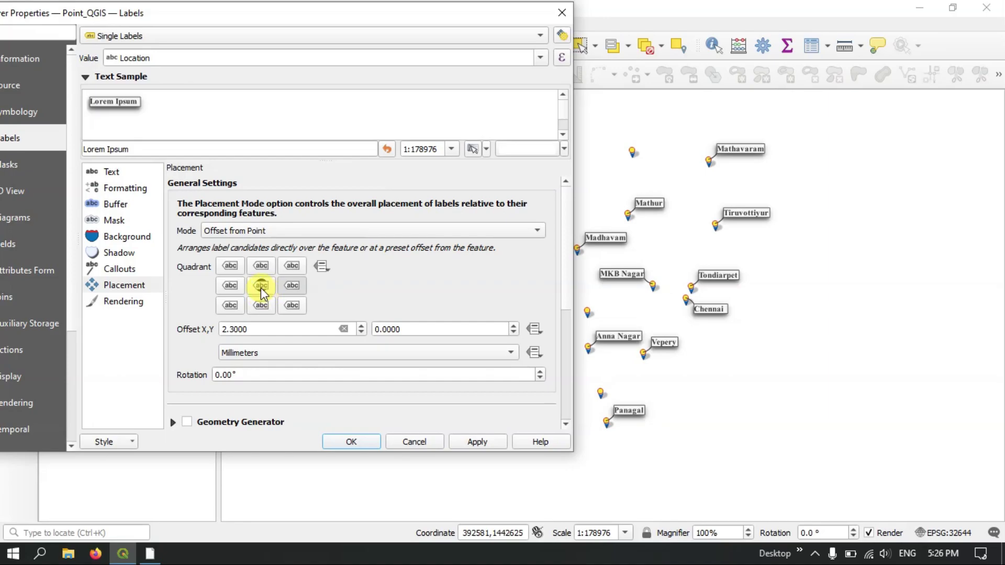
click(261, 288)
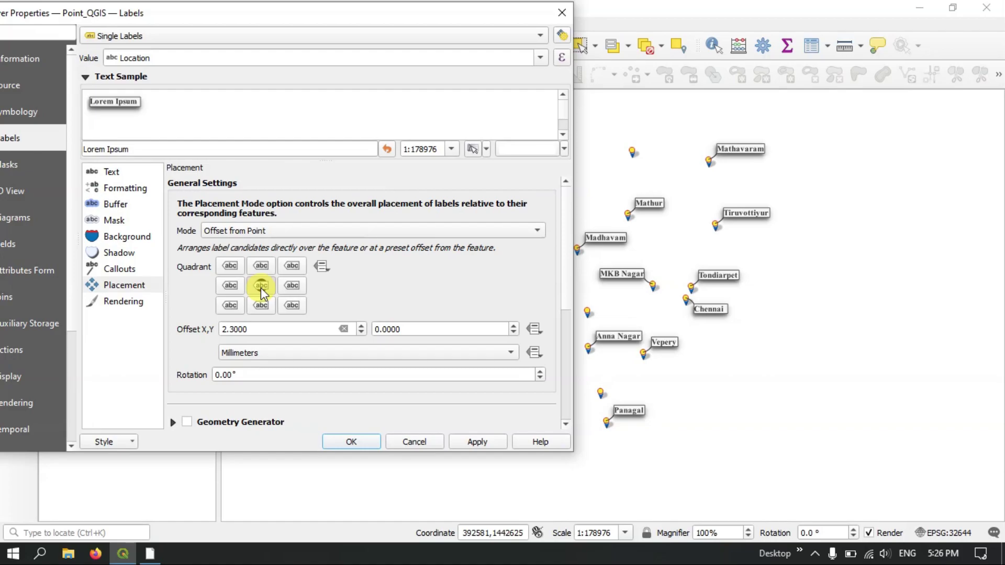
click(478, 443)
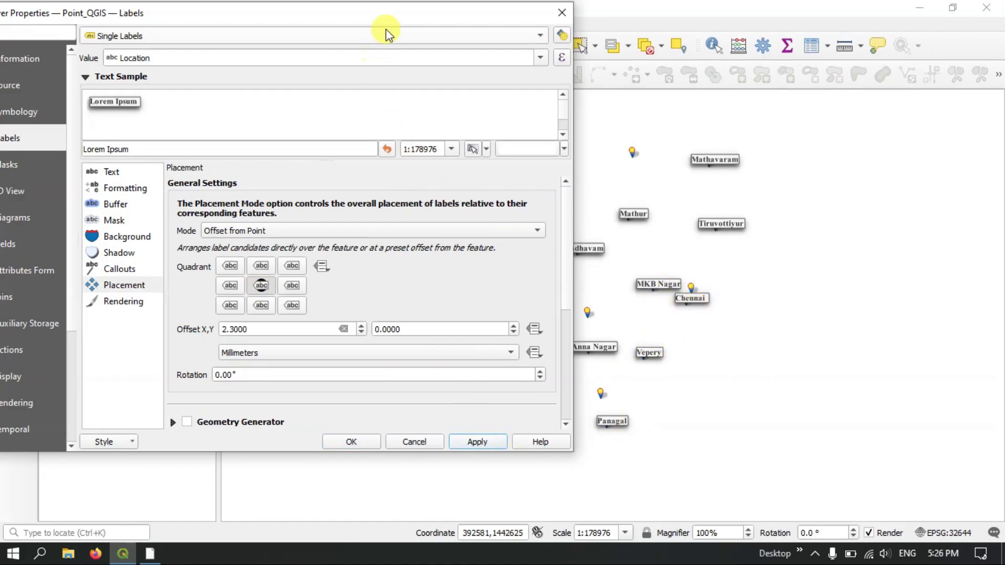
mouse_move(399, 18)
mouse_down()
mouse_move(554, 32)
mouse_move(456, 10)
mouse_move(408, 21)
mouse_up()
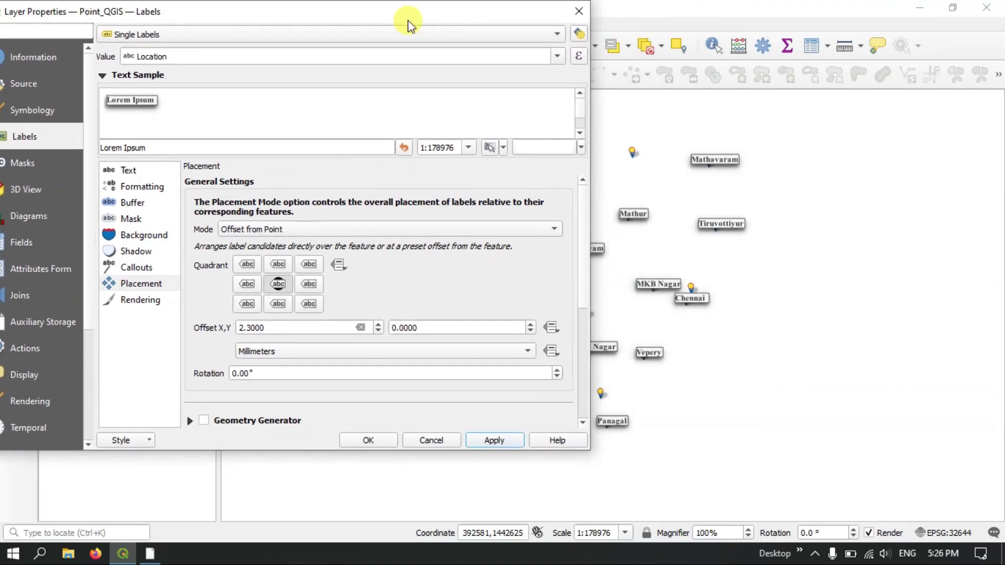
Step: Change the label quadrant to above right of the points and apply the placement
click(309, 267)
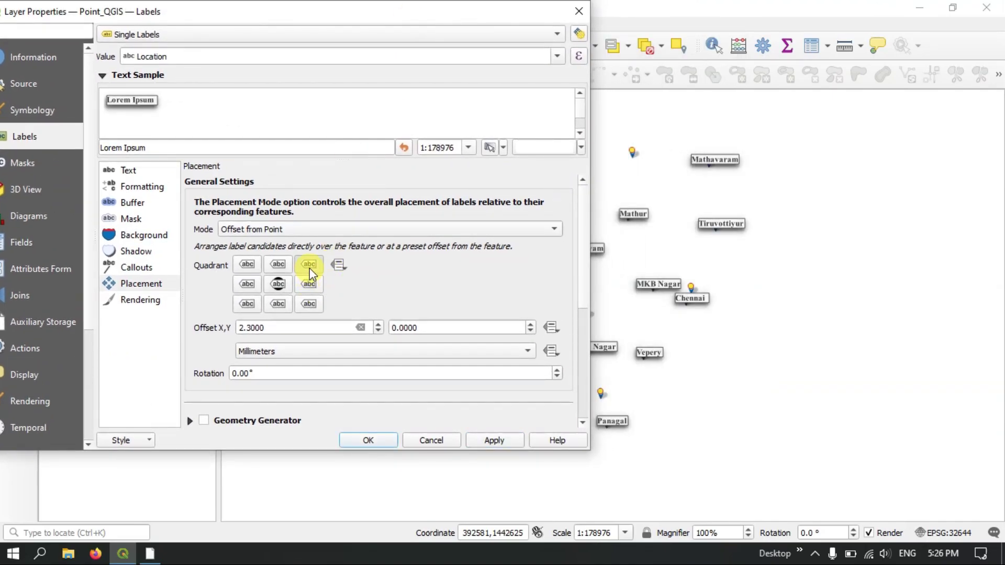
click(313, 287)
click(491, 439)
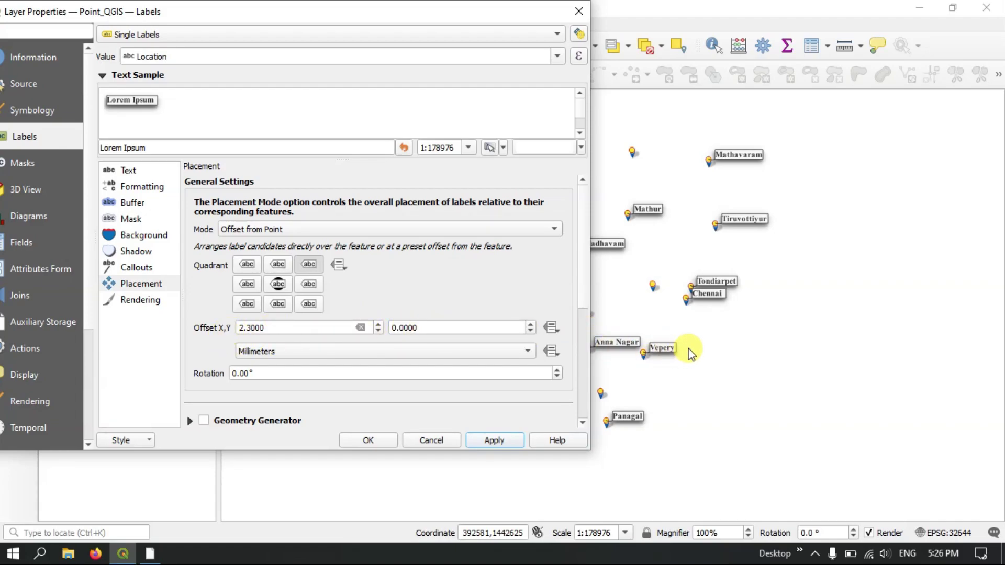
Step: Increase the labels' X offset to 4.4 millimetres and apply it
click(379, 325)
click(378, 325)
click(378, 325)
click(379, 325)
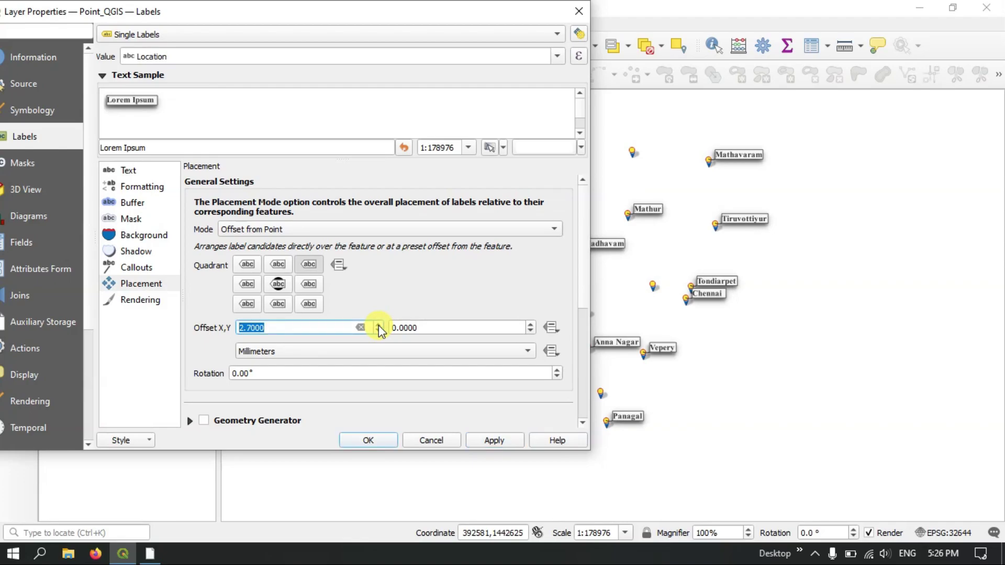
scroll(379, 325, up, 11)
scroll(379, 328, up, 3)
scroll(378, 328, up, 1)
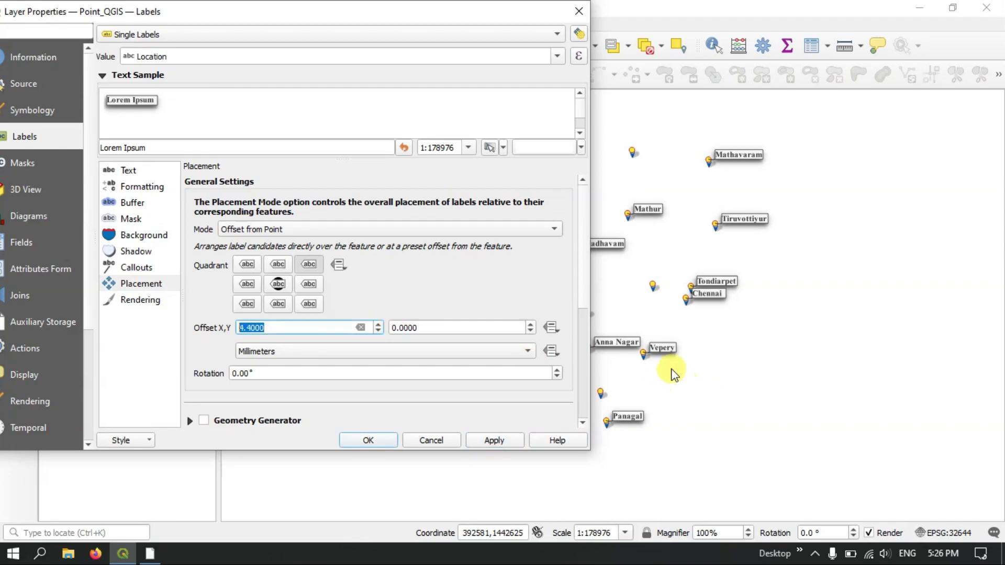
click(501, 439)
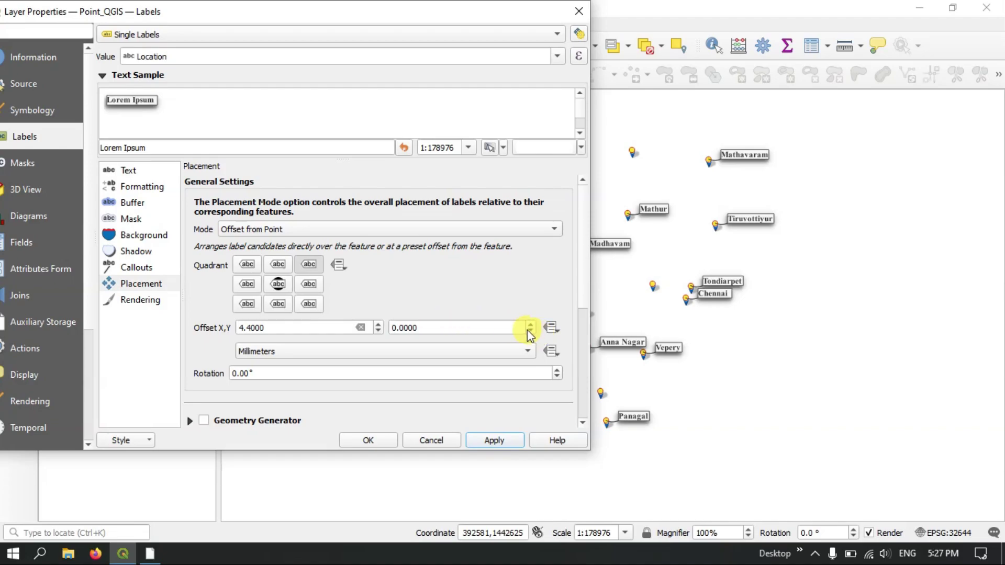
Step: Set the labels' Y offset to 1.0 millimetre and apply it
scroll(529, 325, up, 4)
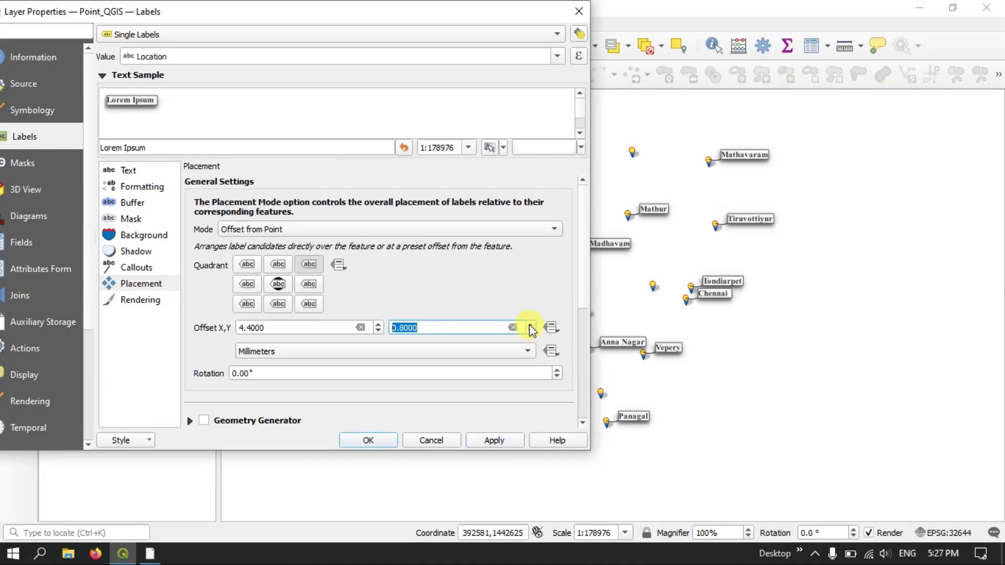
scroll(530, 329, up, 2)
click(500, 442)
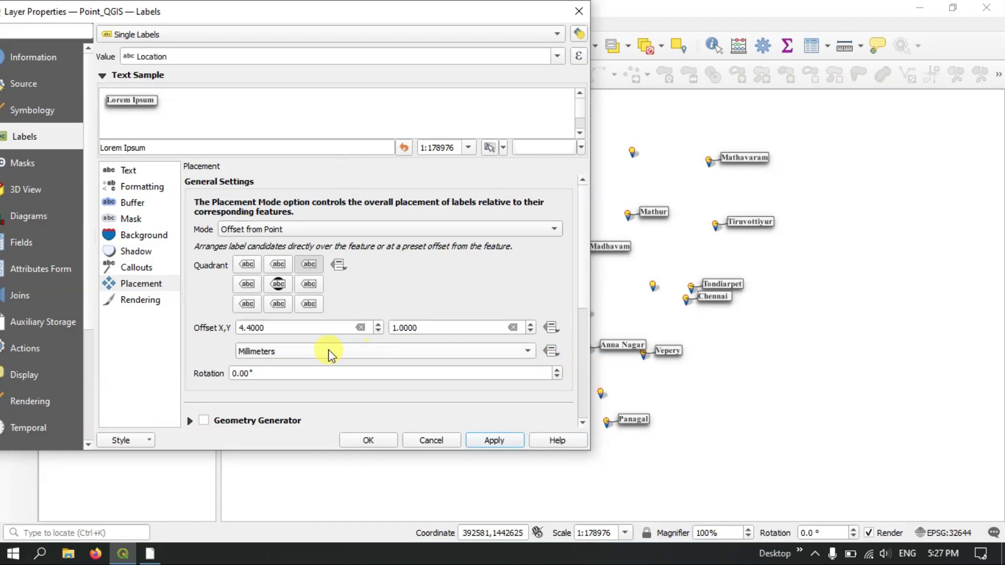
Step: Return the label placement mode to Cartographic, apply it, and close the Point_QGIS layer properties with the settings accepted
click(331, 229)
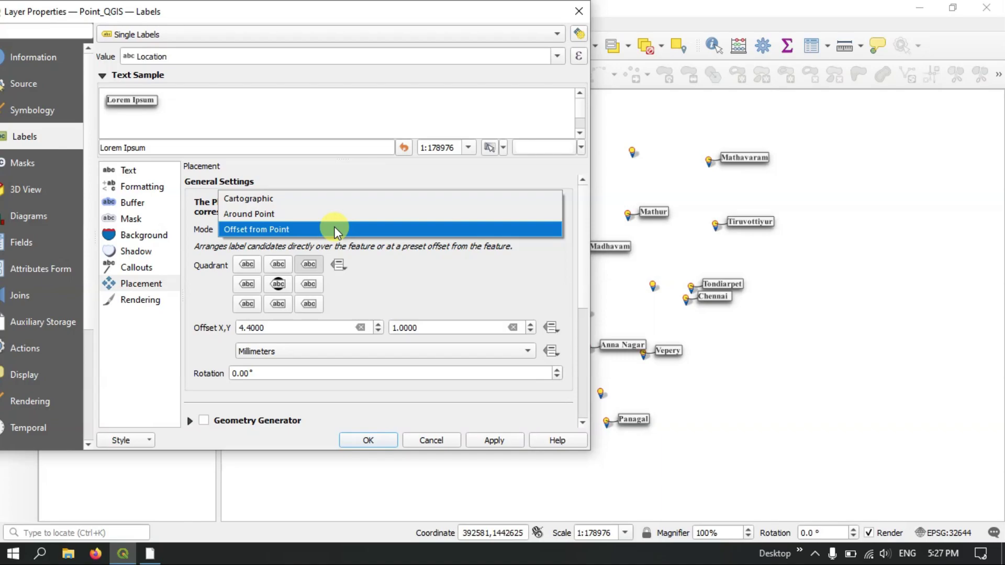
click(344, 199)
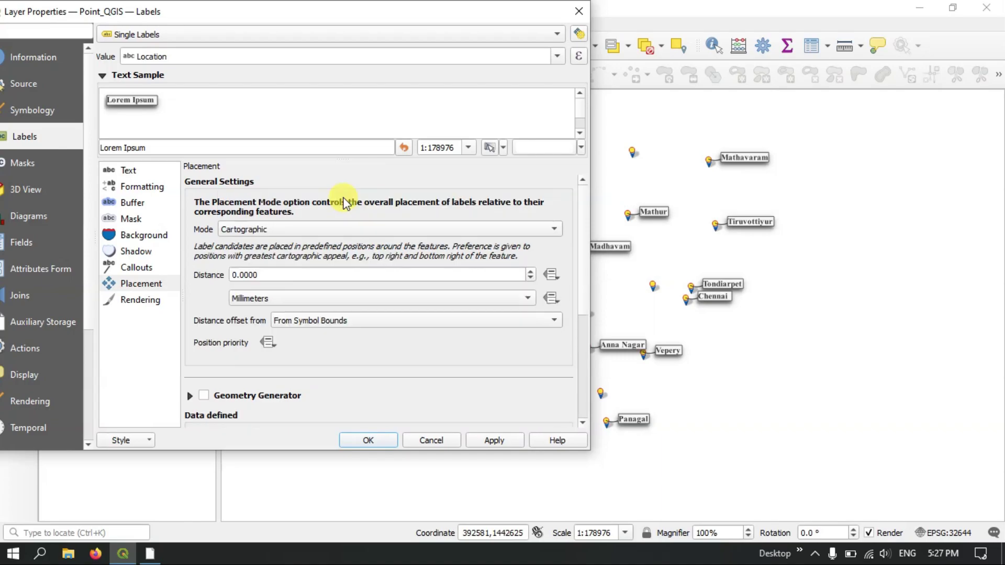
click(485, 439)
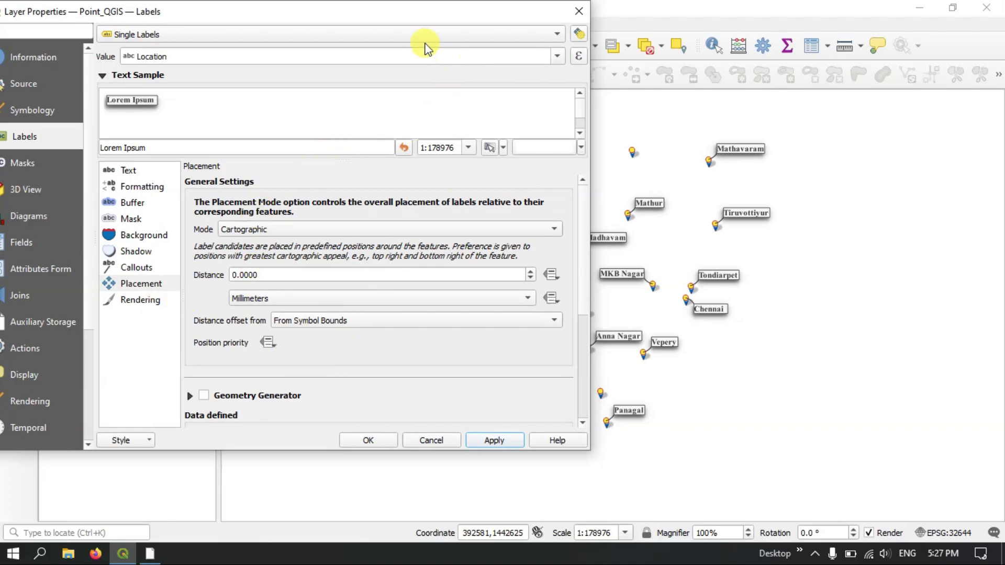
drag(397, 9, 597, 49)
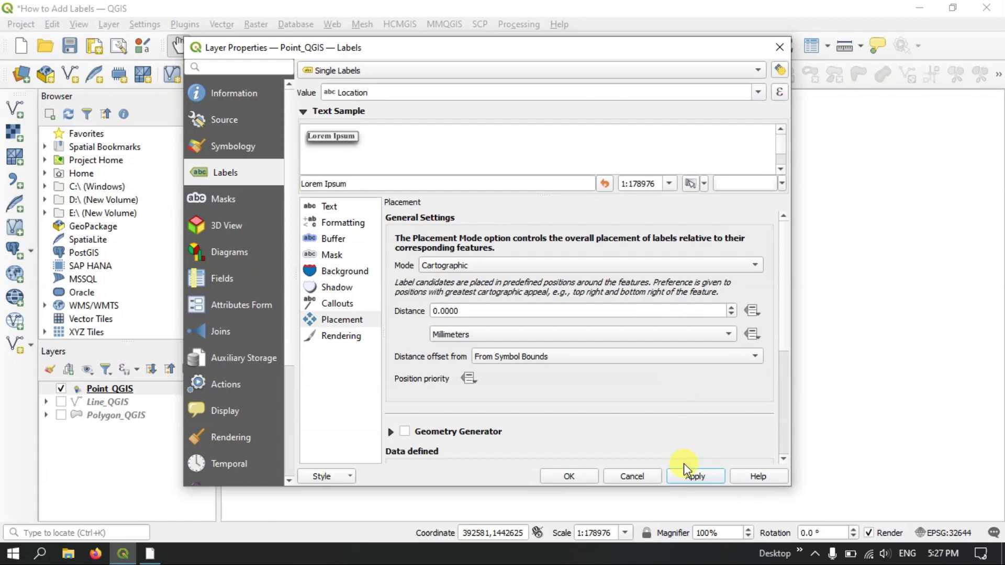
click(695, 478)
click(573, 478)
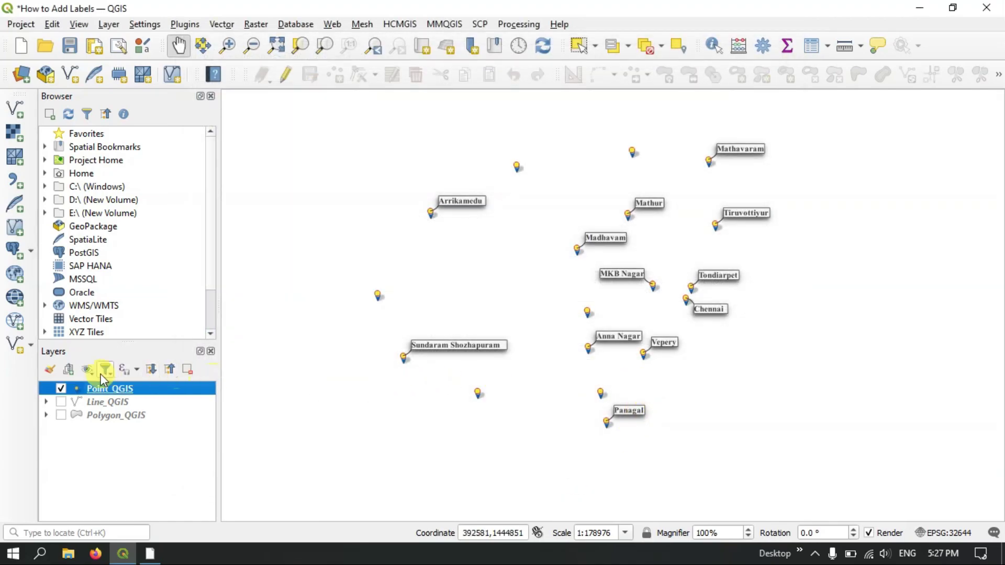
Step: Hide the Point_QGIS layer, then show and select the Line_QGIS layer
click(60, 389)
click(61, 402)
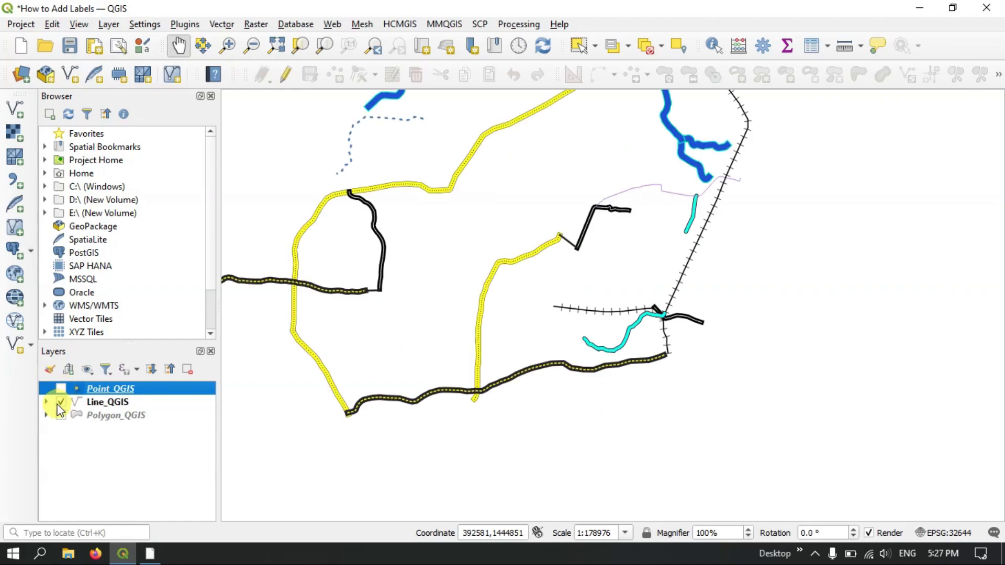
click(111, 404)
right_click(111, 404)
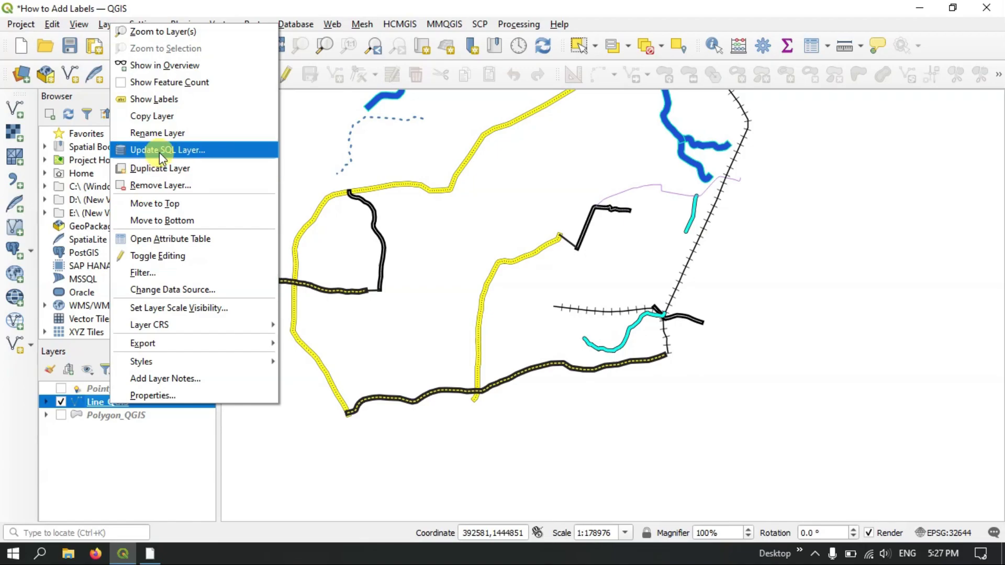
click(167, 254)
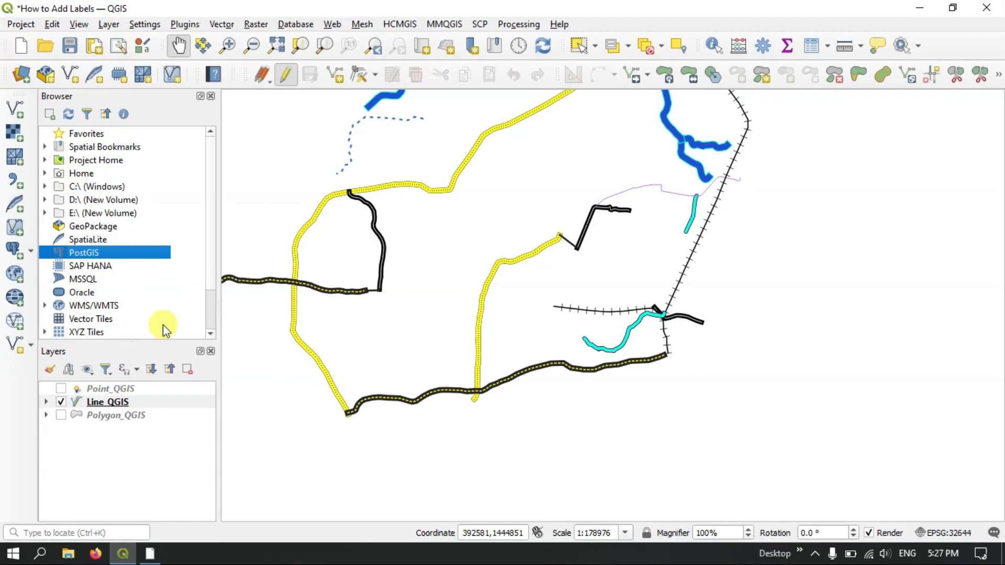
click(132, 402)
right_click(128, 404)
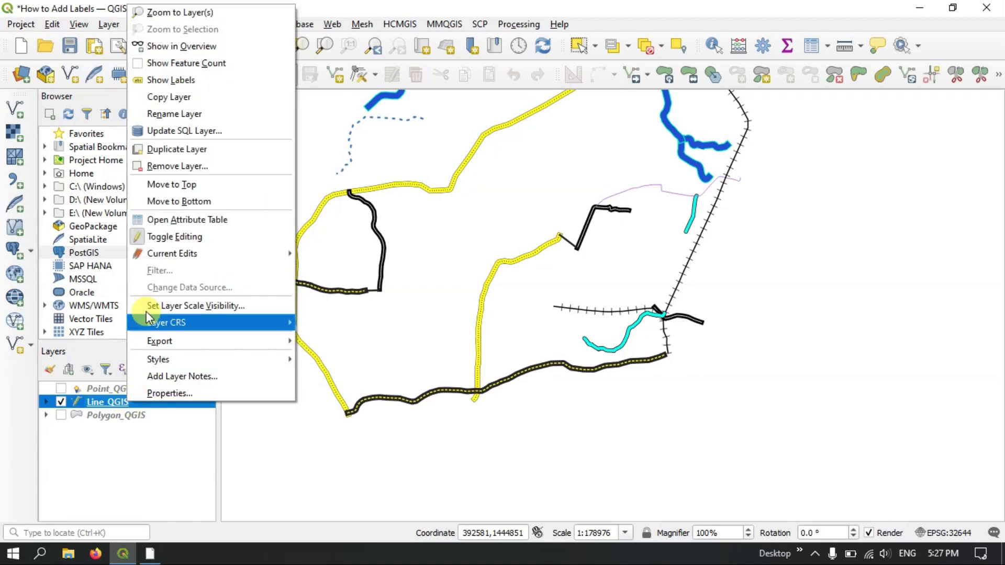
click(155, 233)
Step: Open the Line_QGIS layer properties and enable Single Labels for the layer
right_click(119, 401)
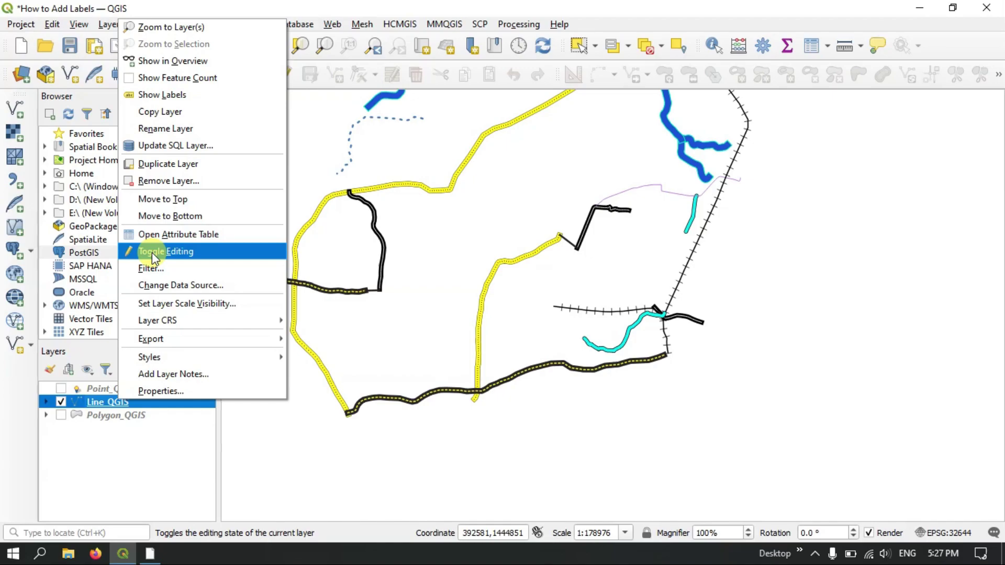
click(160, 391)
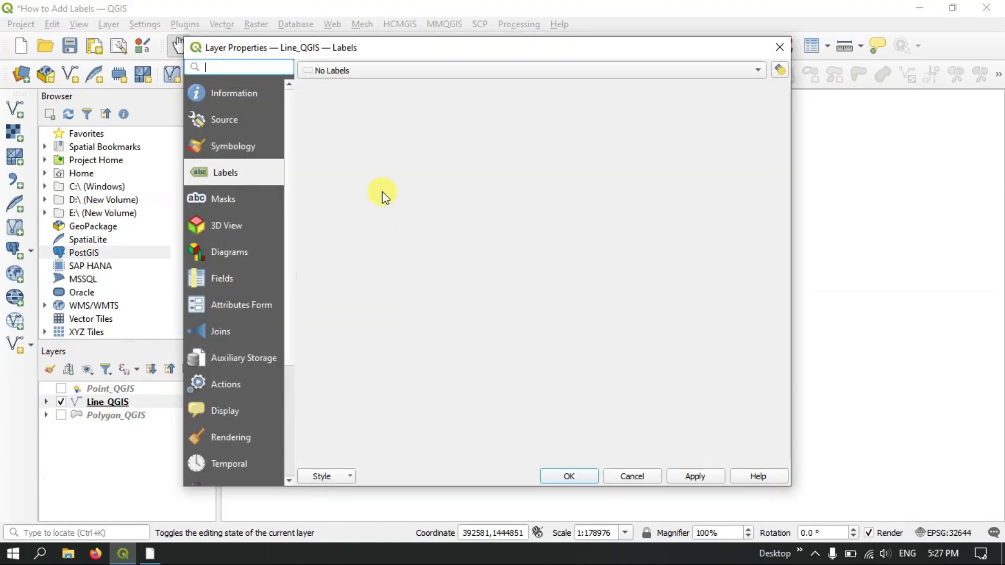
click(401, 73)
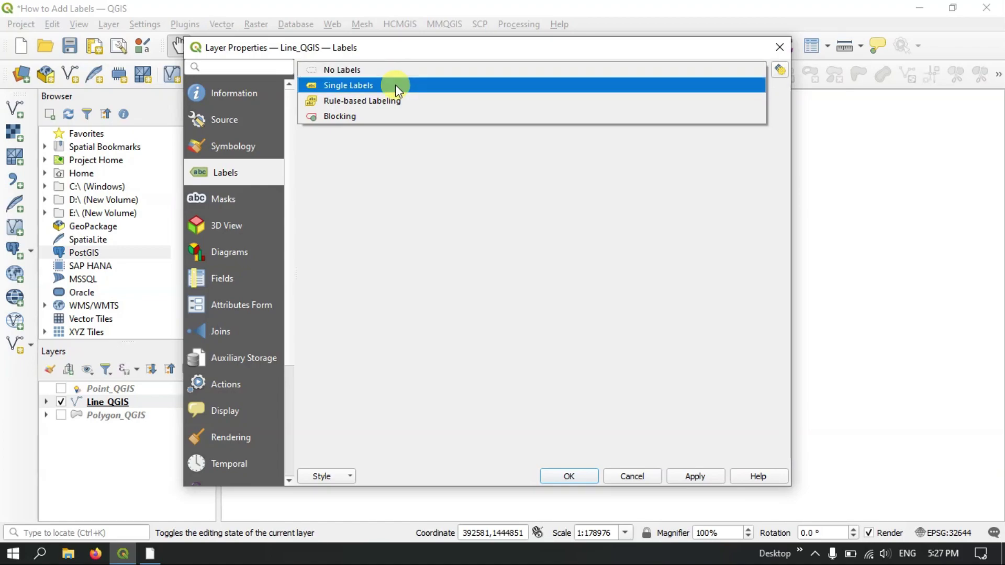
click(396, 85)
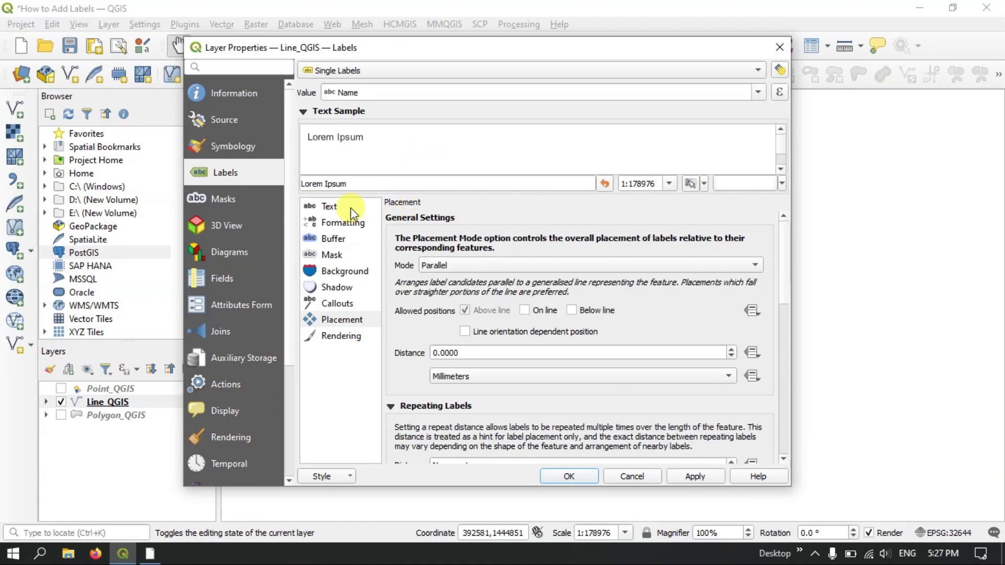
Step: Set the line labels' font to Arial Narrow with the Bold Italic style
click(347, 206)
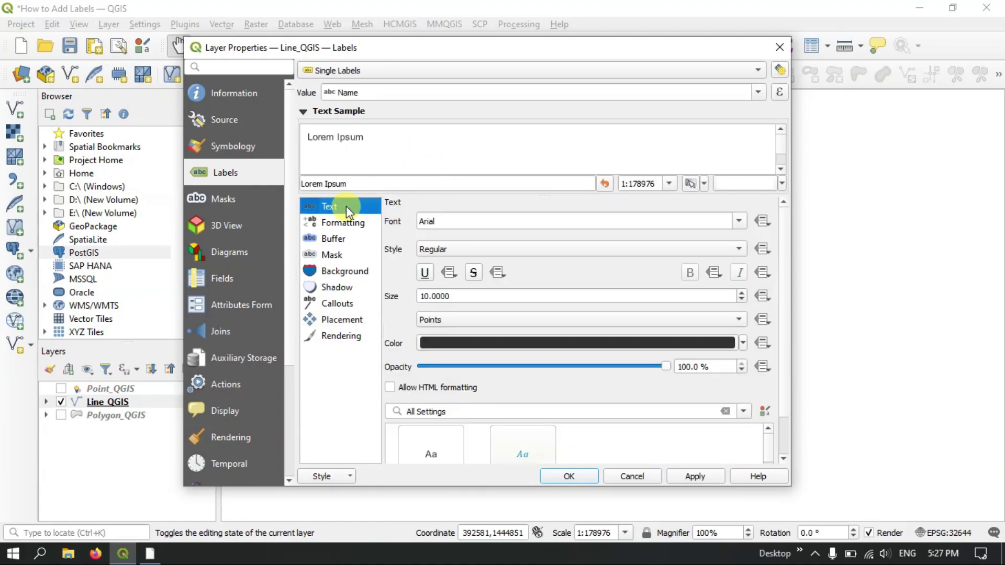
click(447, 219)
click(738, 221)
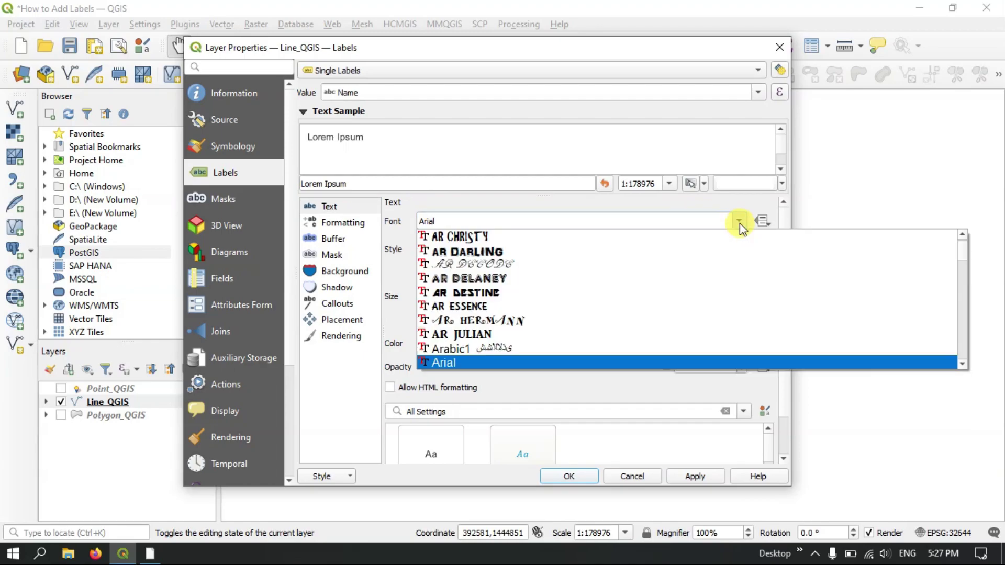
scroll(484, 335, down, 1)
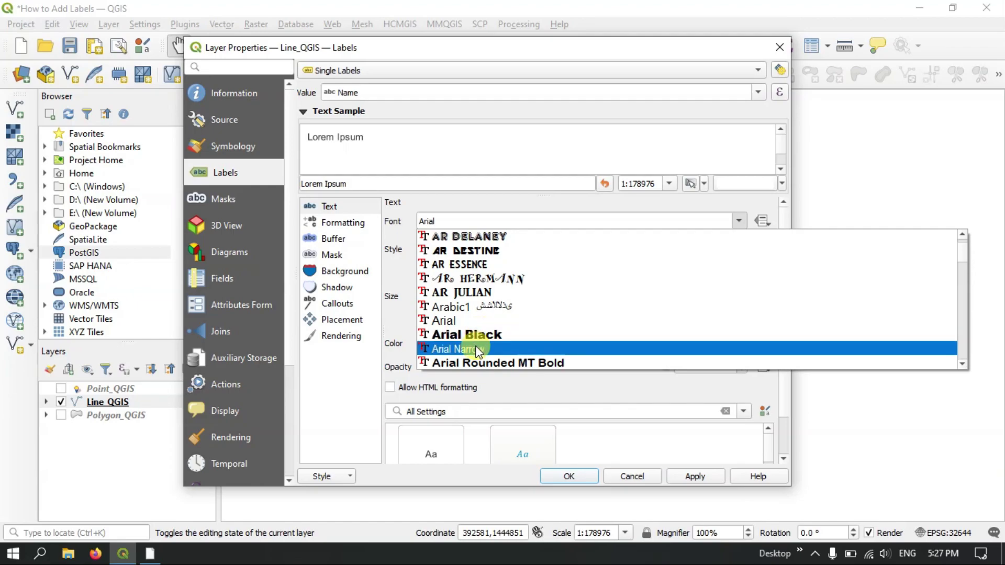
click(477, 349)
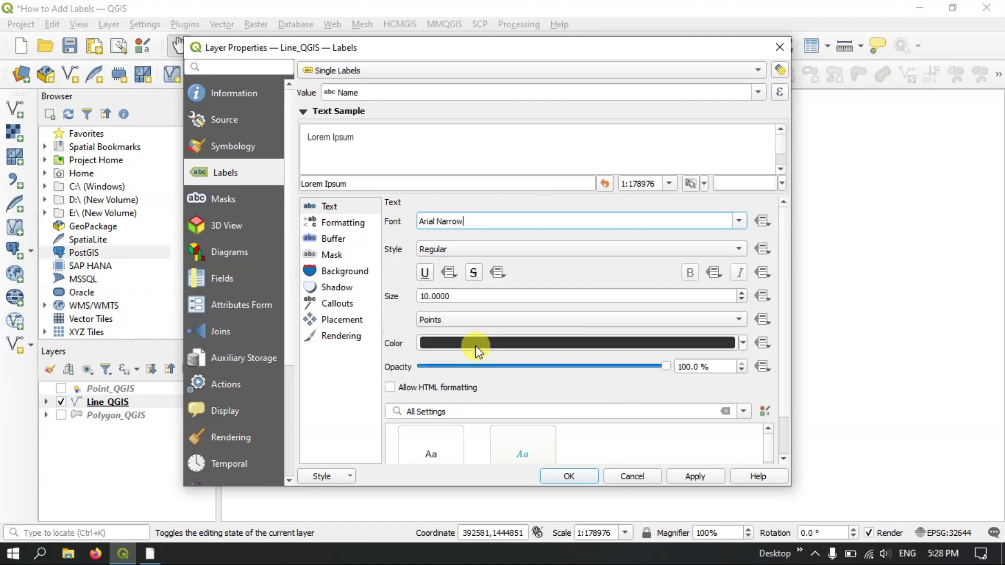
click(474, 251)
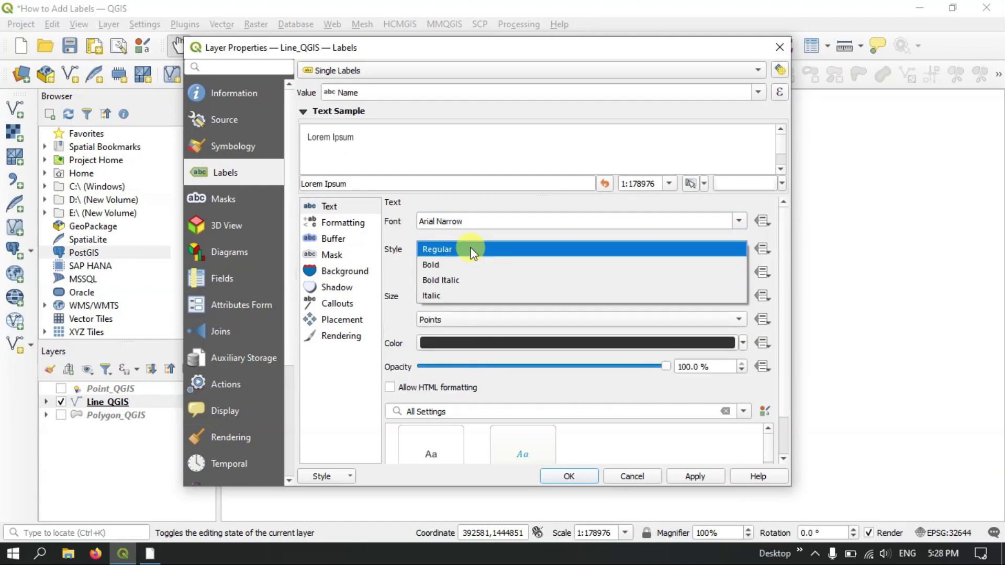
click(445, 282)
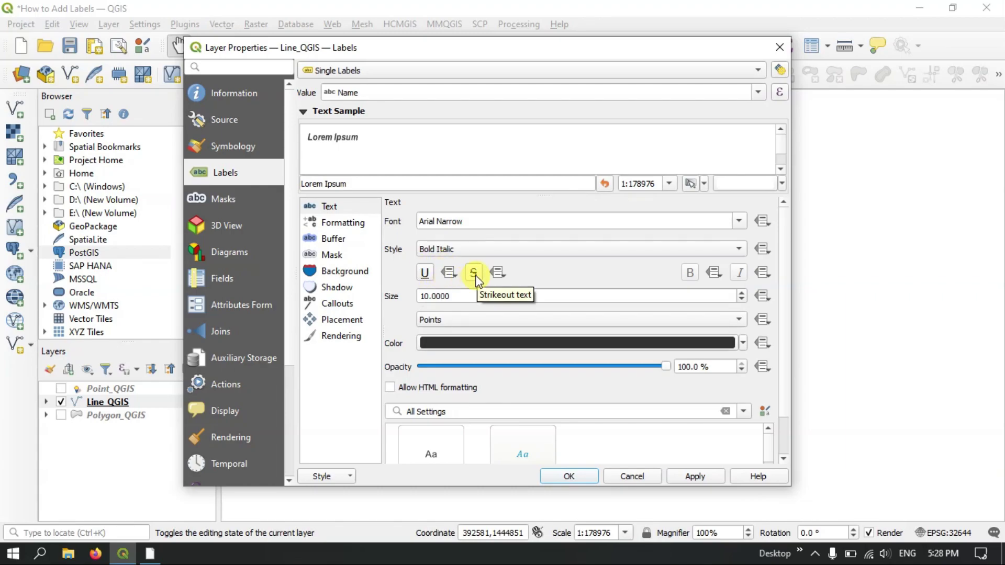
Step: Apply the line labels' text settings and uncover the map to inspect the labelled lines
click(451, 295)
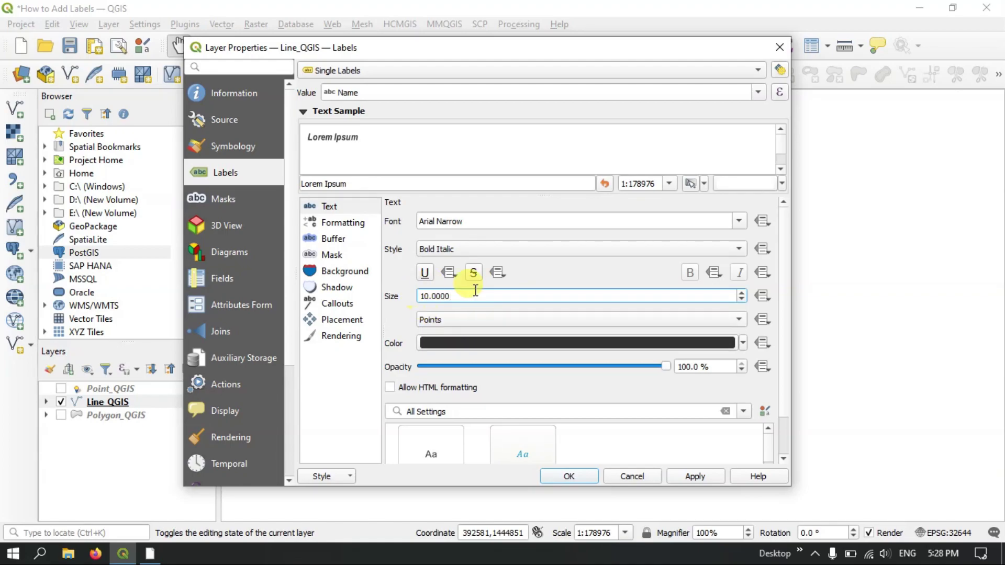
click(686, 476)
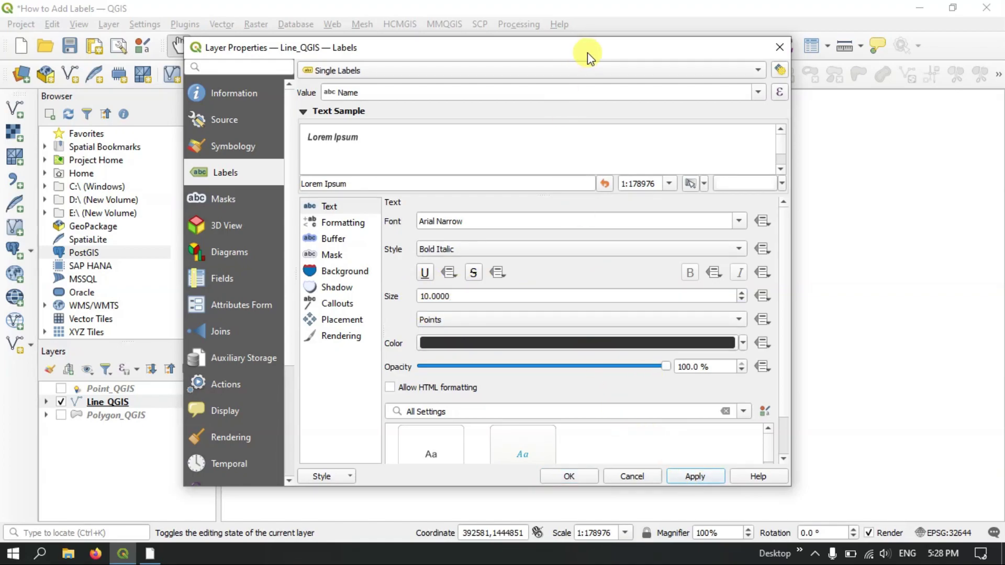
drag(575, 54, 167, 77)
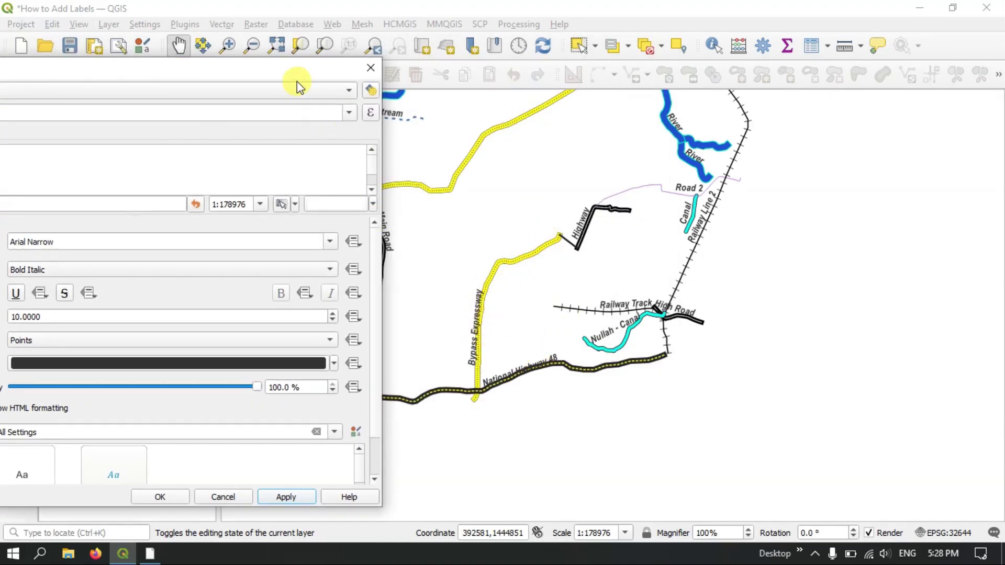
Step: Set the line labels' text size to 7 points
drag(281, 72, 631, 31)
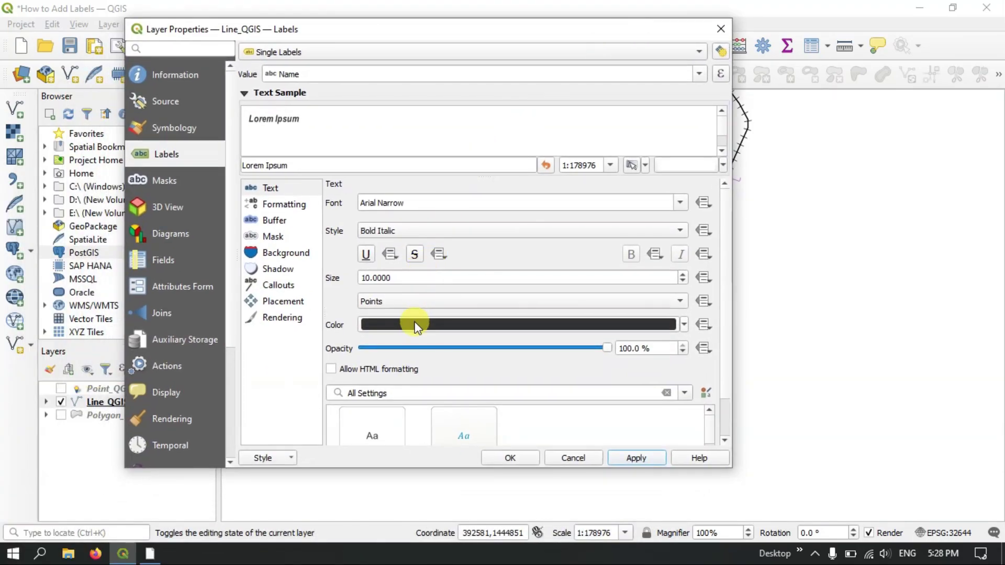
click(369, 278)
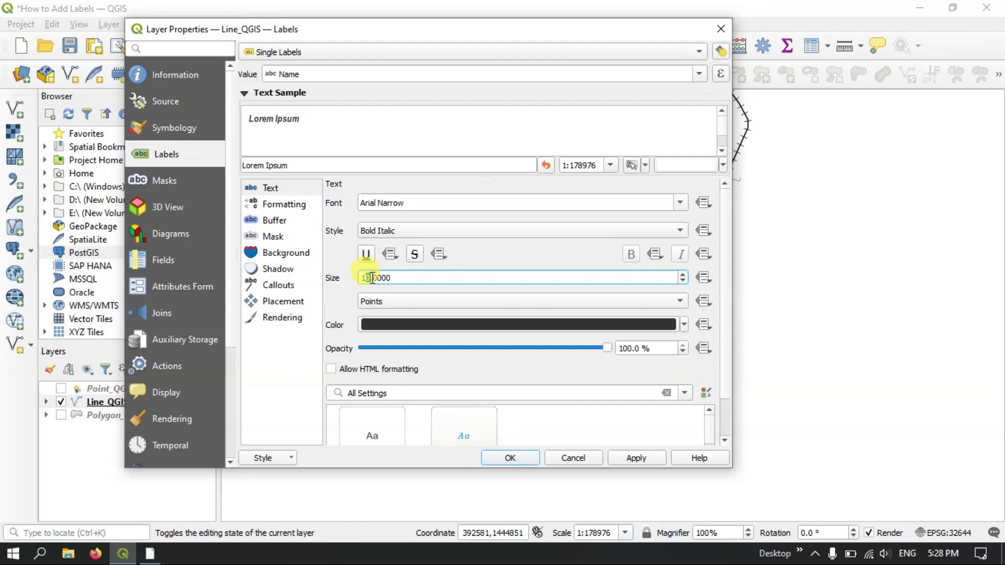
key(BackSpace)
text(7)
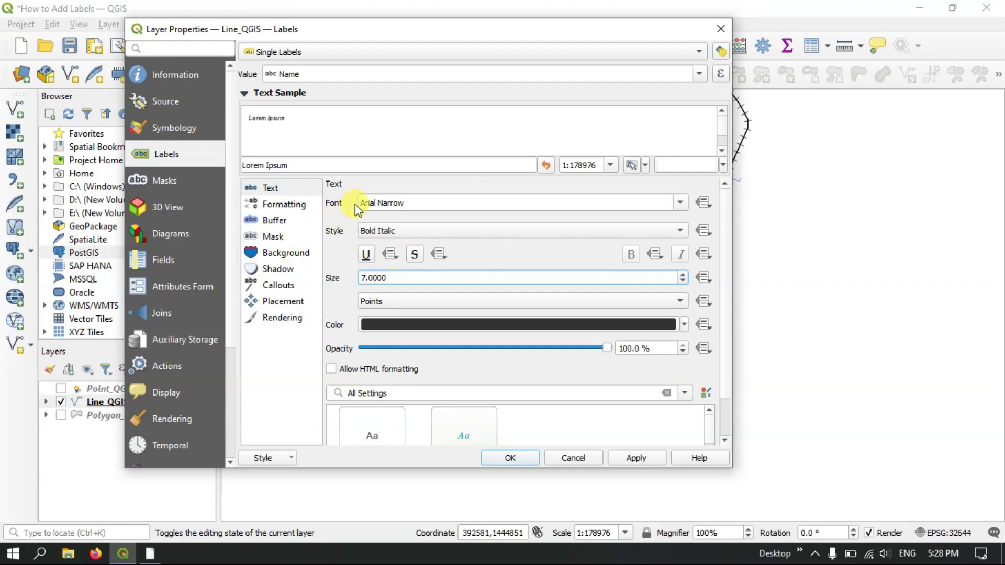
click(546, 321)
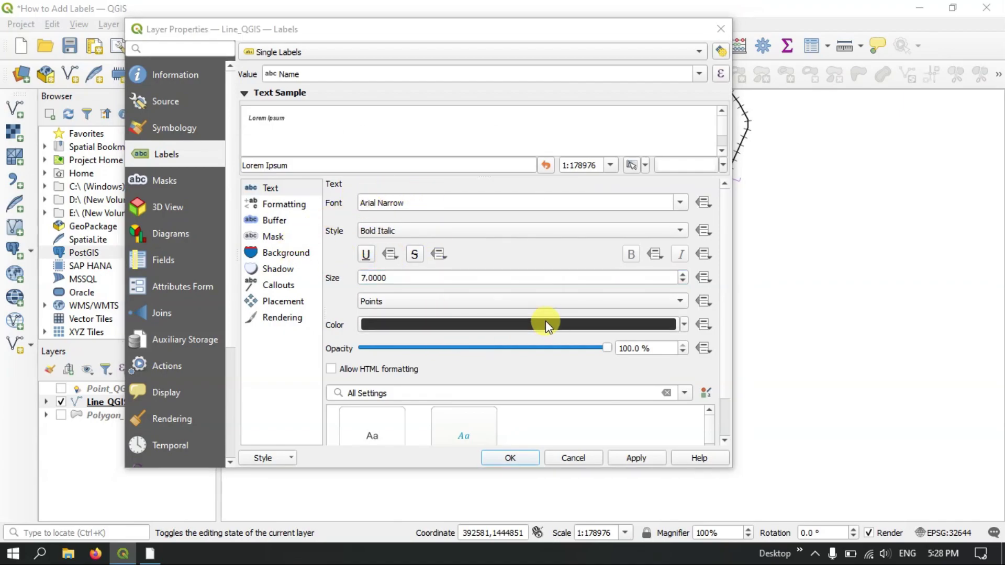
click(563, 92)
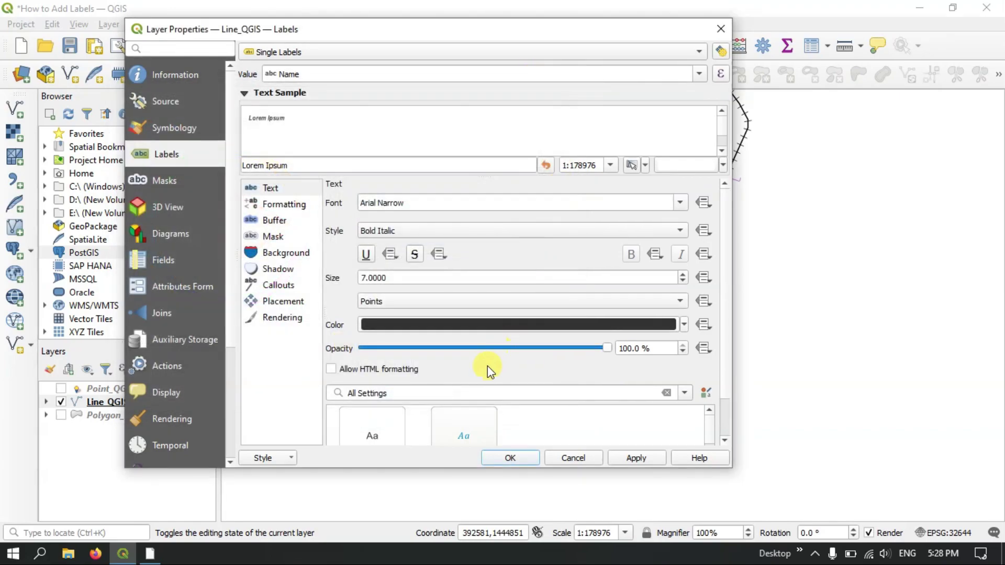
Step: Change the line labels' type case to All Uppercase
click(288, 209)
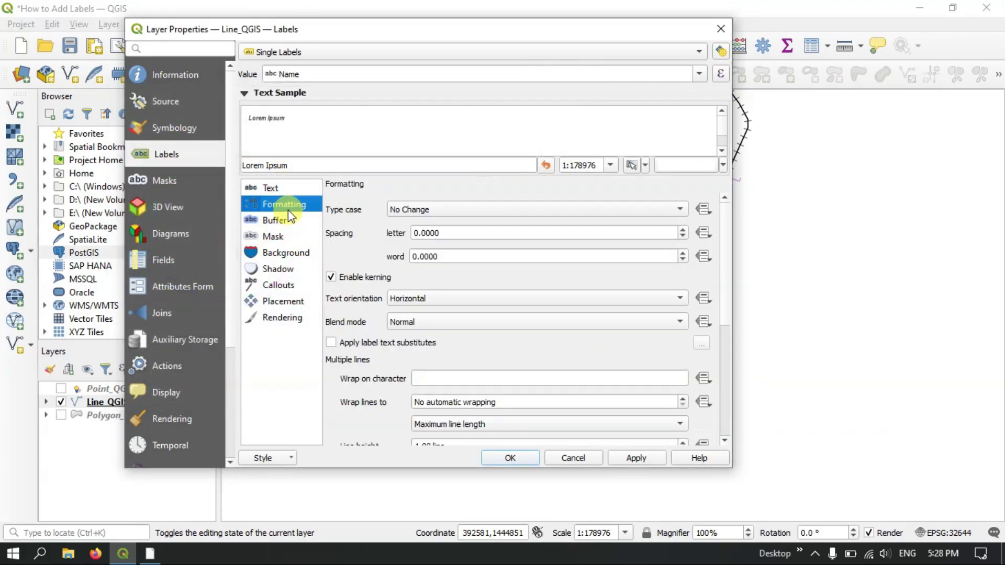
click(407, 212)
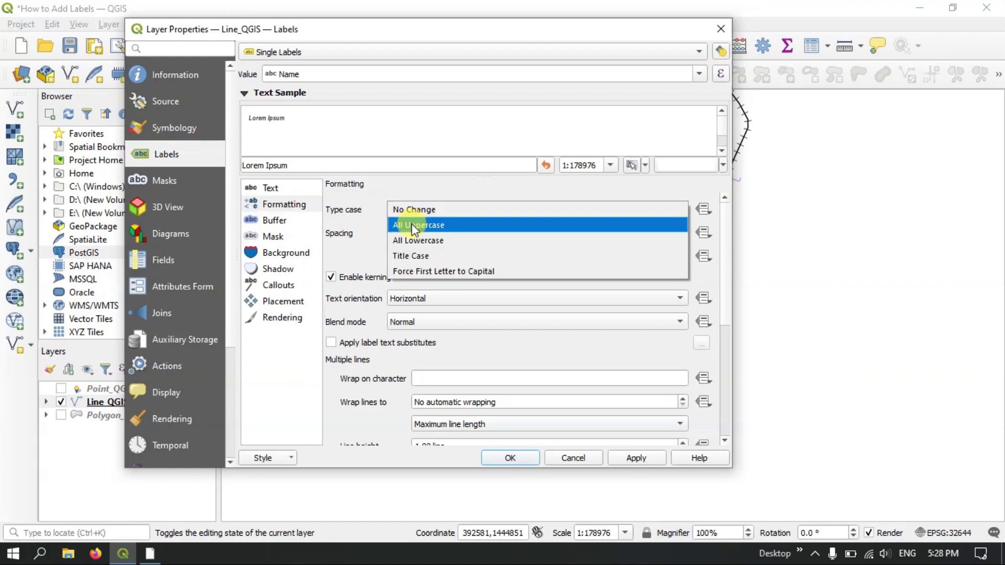
click(415, 226)
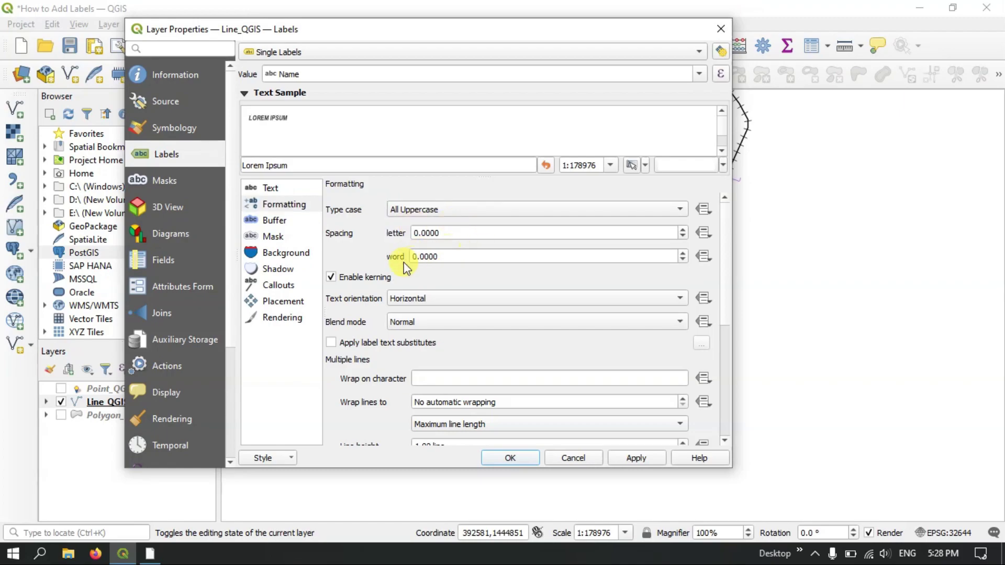
Step: Set the line labels' letter spacing to 0.5 and word spacing to 0.6, and apply the formatting to the map
click(420, 231)
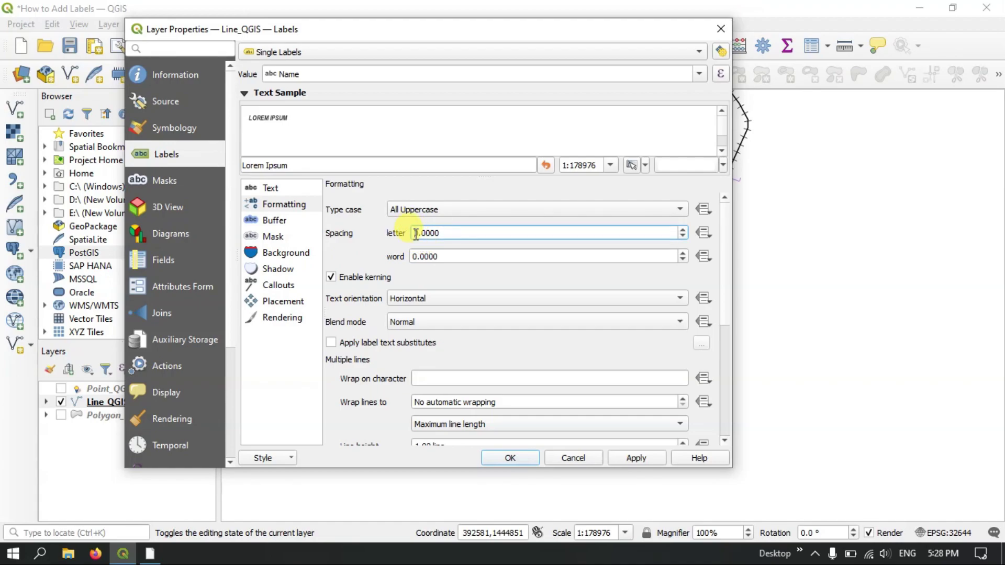
click(682, 230)
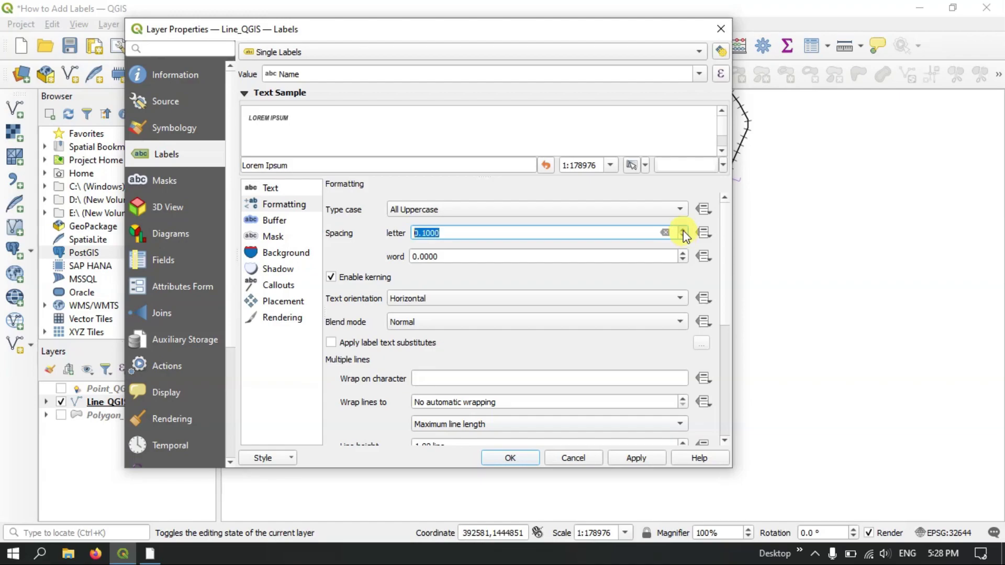
click(684, 230)
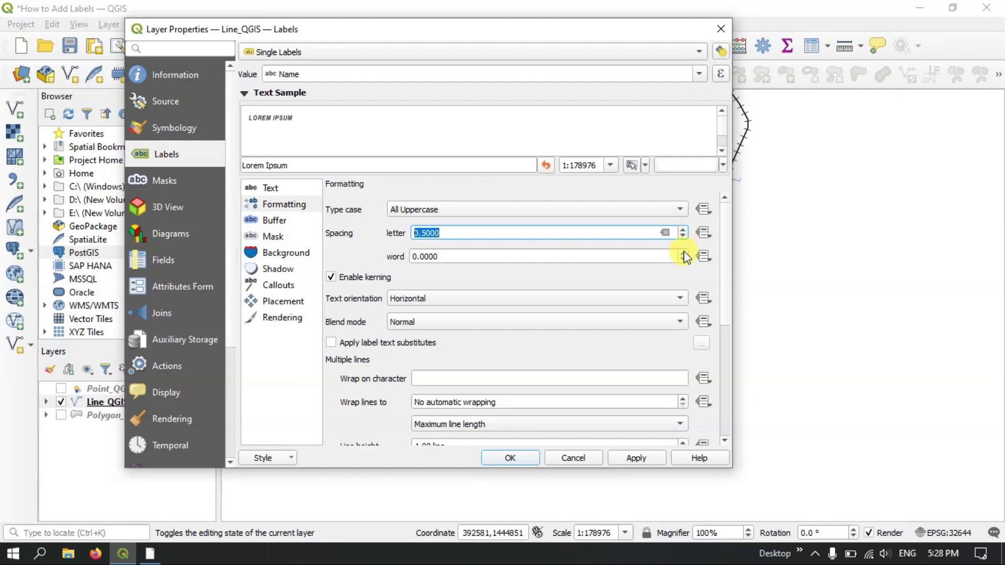
click(683, 253)
click(683, 252)
click(683, 253)
click(683, 252)
click(684, 253)
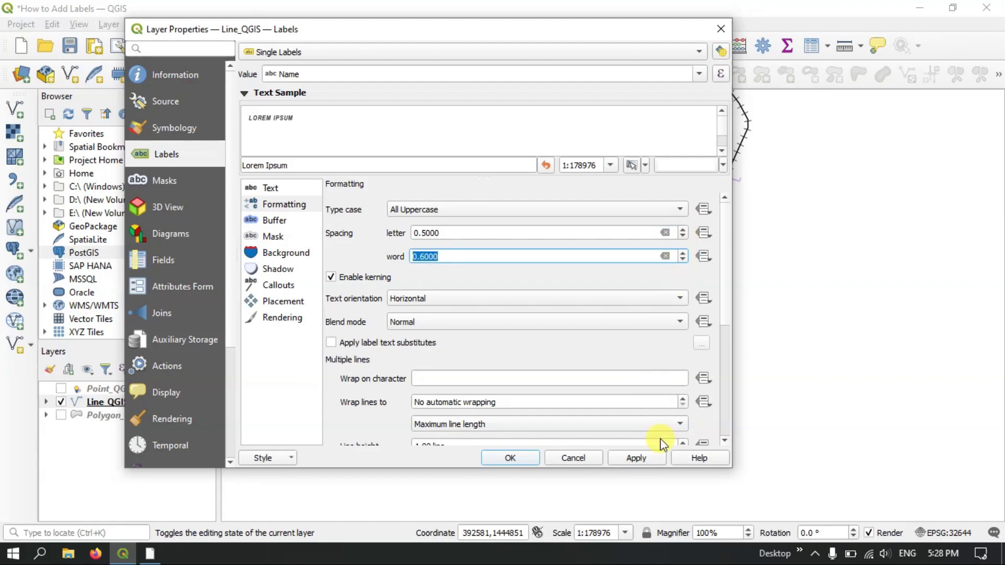
click(636, 458)
drag(561, 32, 630, 450)
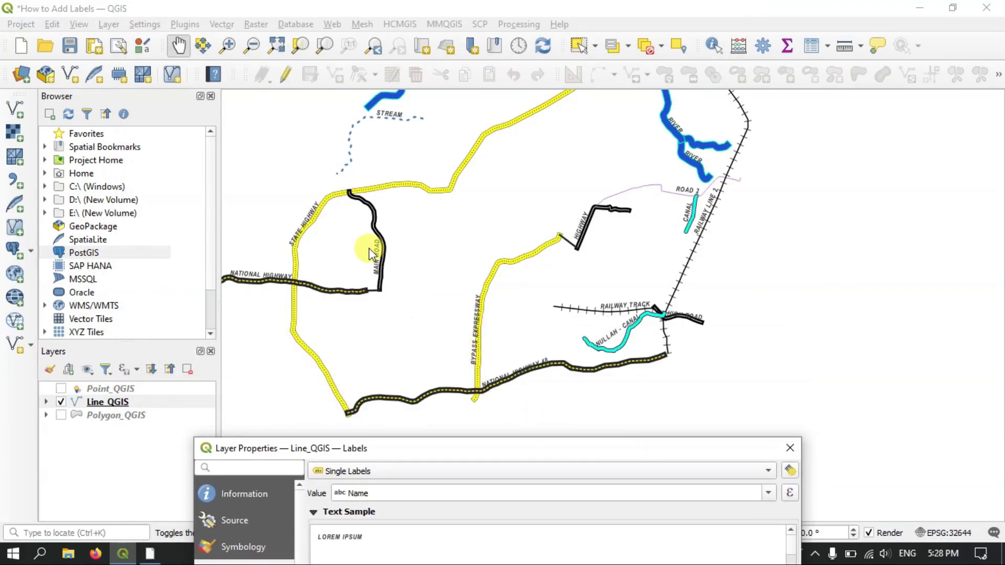
drag(467, 448, 591, 34)
Step: Enable a text buffer in yellow #fafa23 for the line labels, apply it and check the labels on the map
click(468, 226)
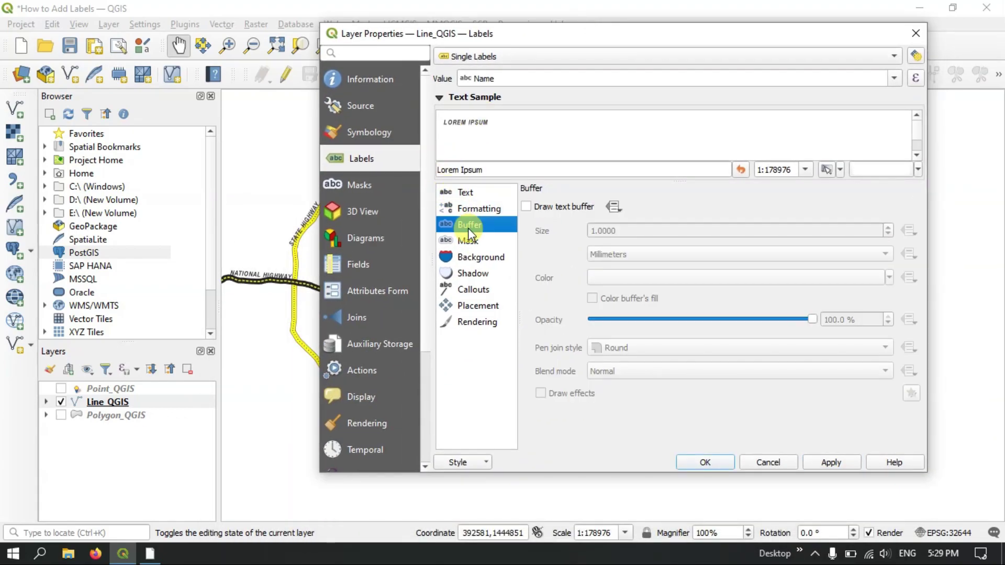
click(560, 209)
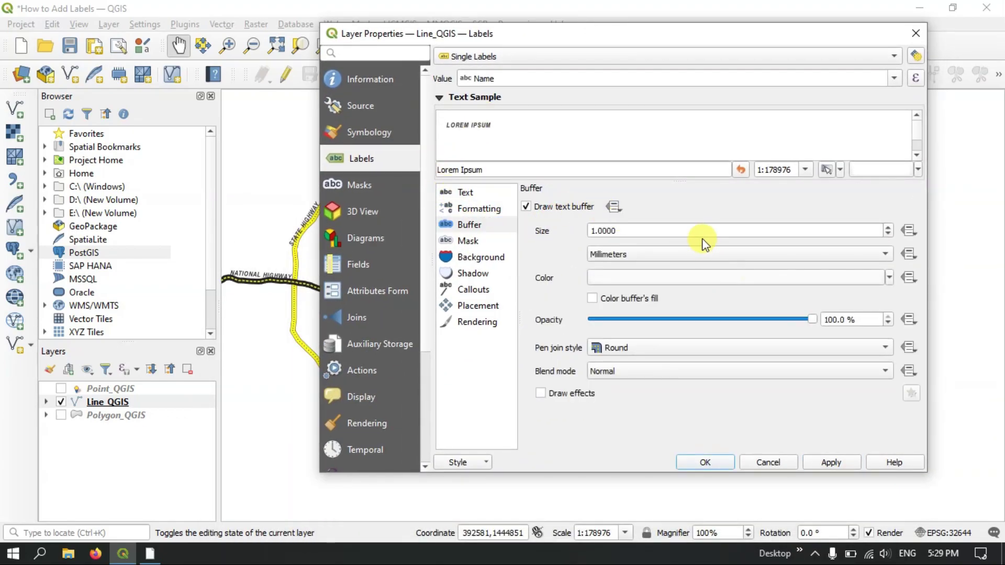
click(677, 282)
drag(399, 240, 377, 242)
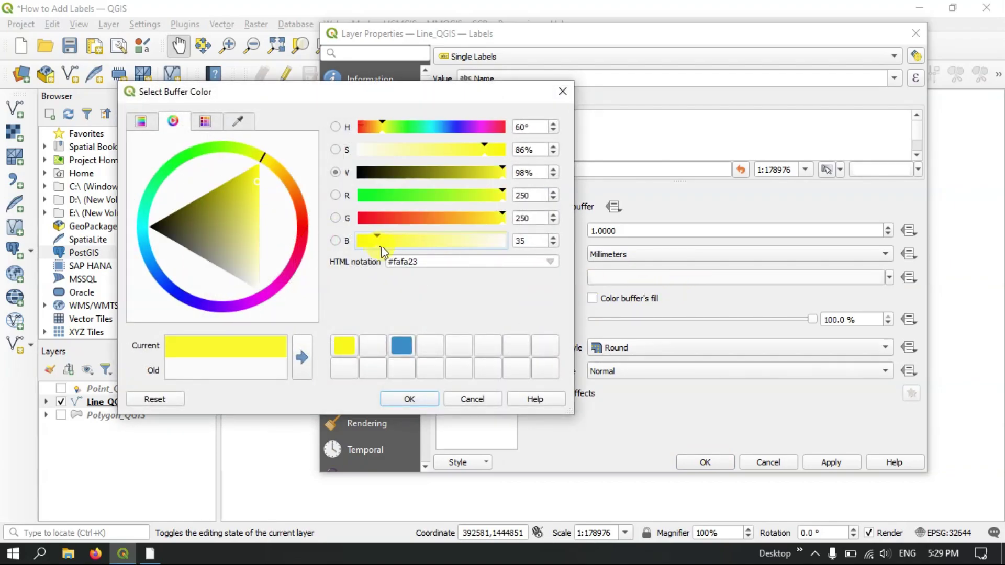
click(418, 396)
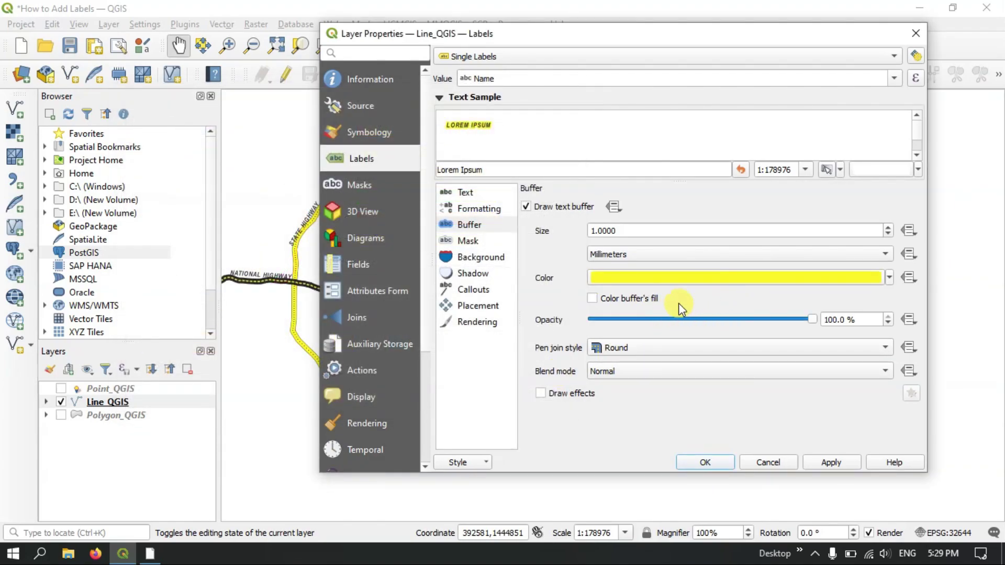
click(829, 462)
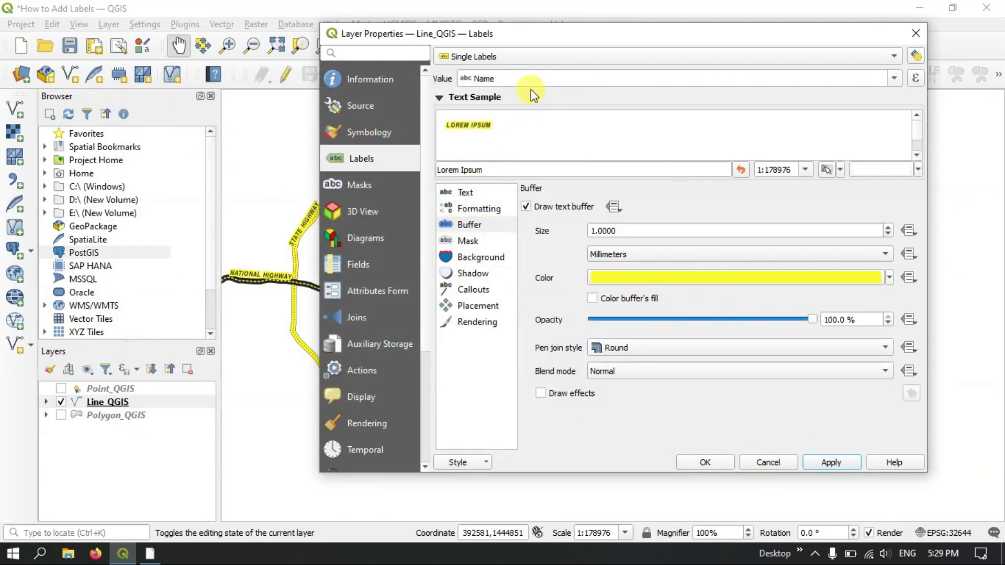
drag(539, 33, 636, 448)
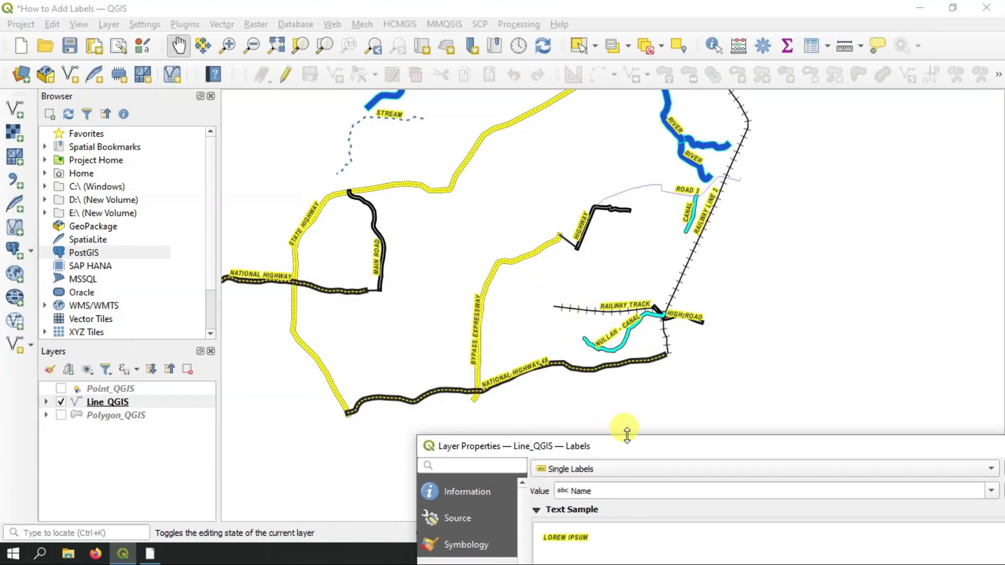
drag(640, 446, 561, 56)
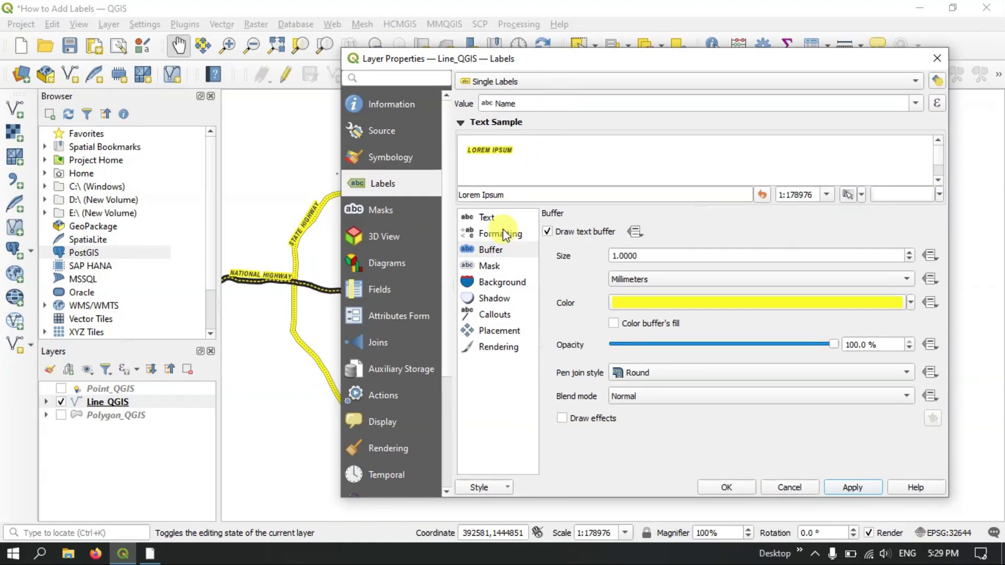
Step: Enable a background for the line labels with the Rectangle shape and apply it
click(504, 285)
click(548, 232)
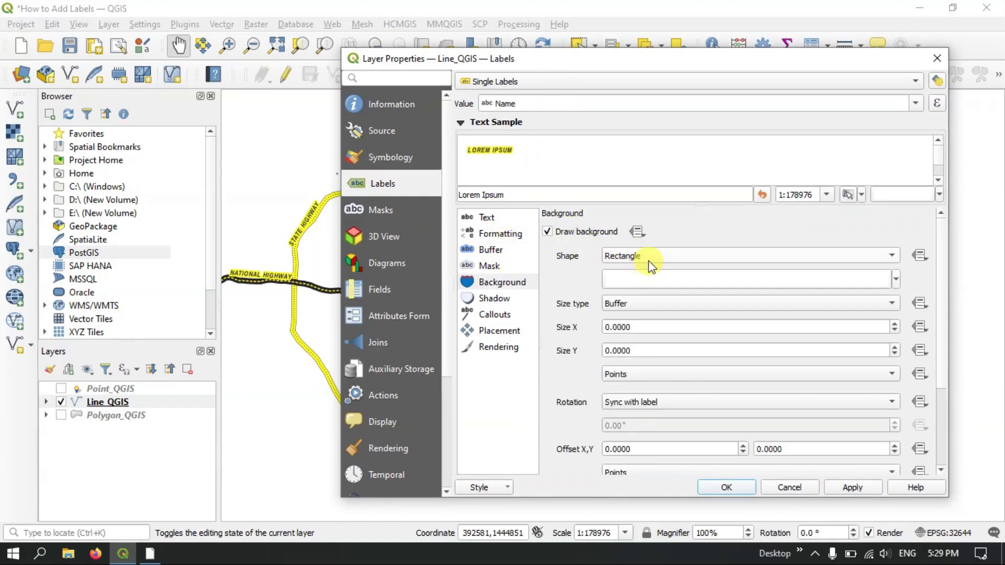
click(851, 488)
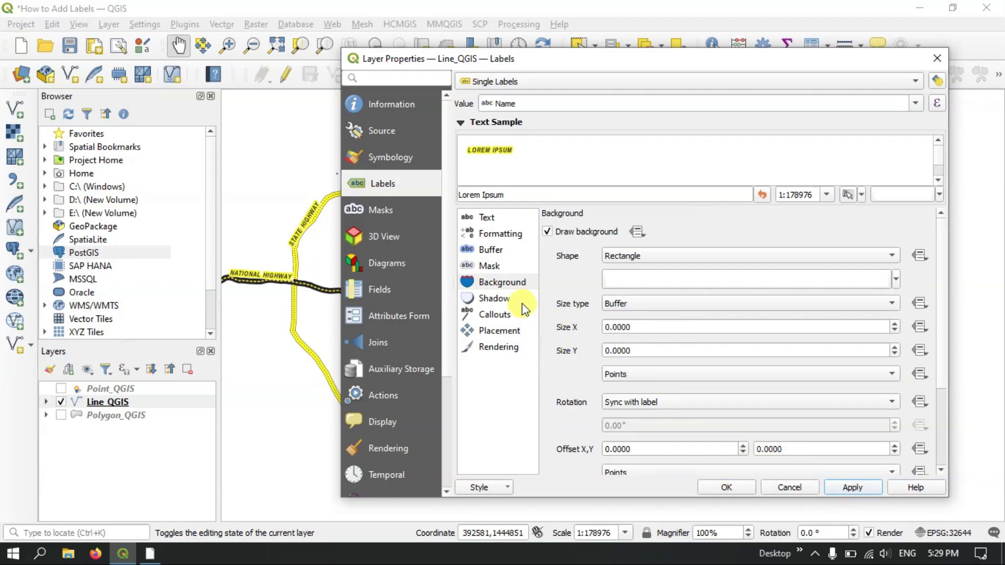
Step: Set the label background's fill colour to near-black #1f1f1f and apply it
click(646, 280)
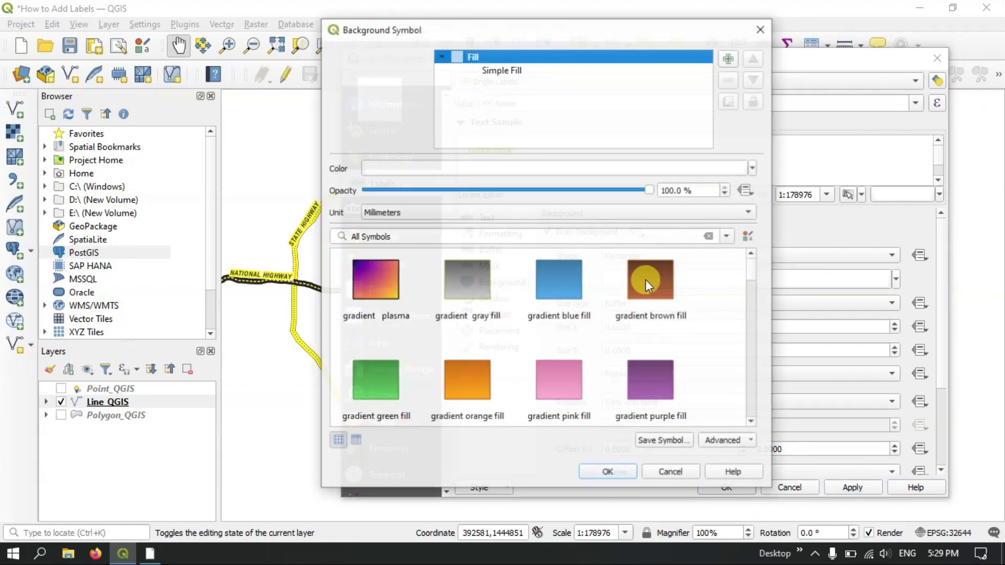
click(521, 168)
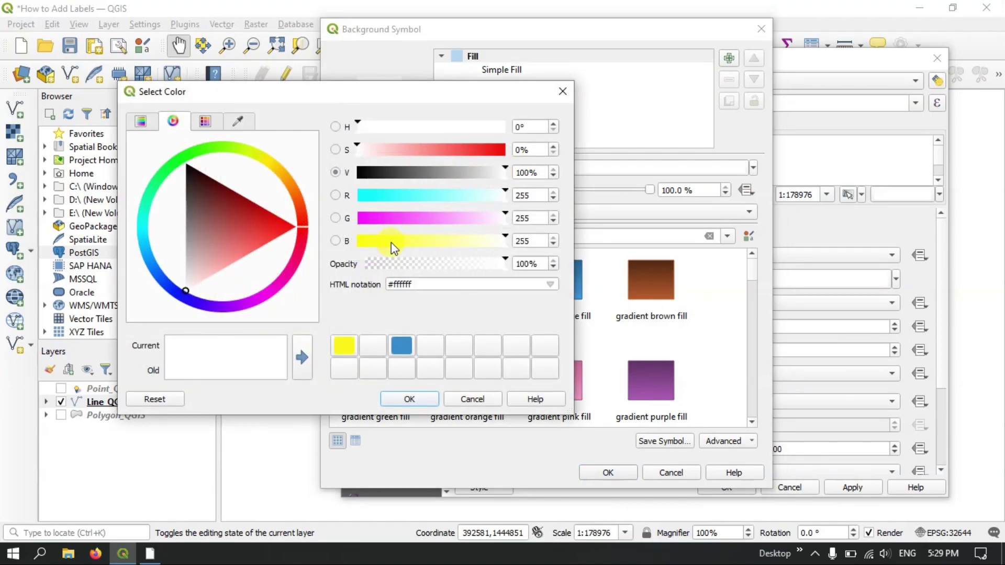
click(376, 173)
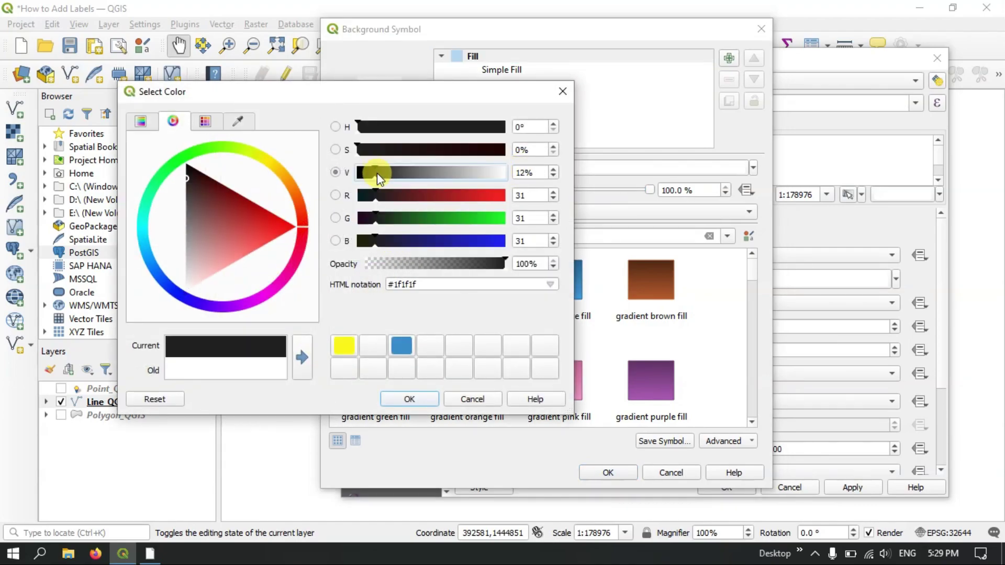
click(398, 401)
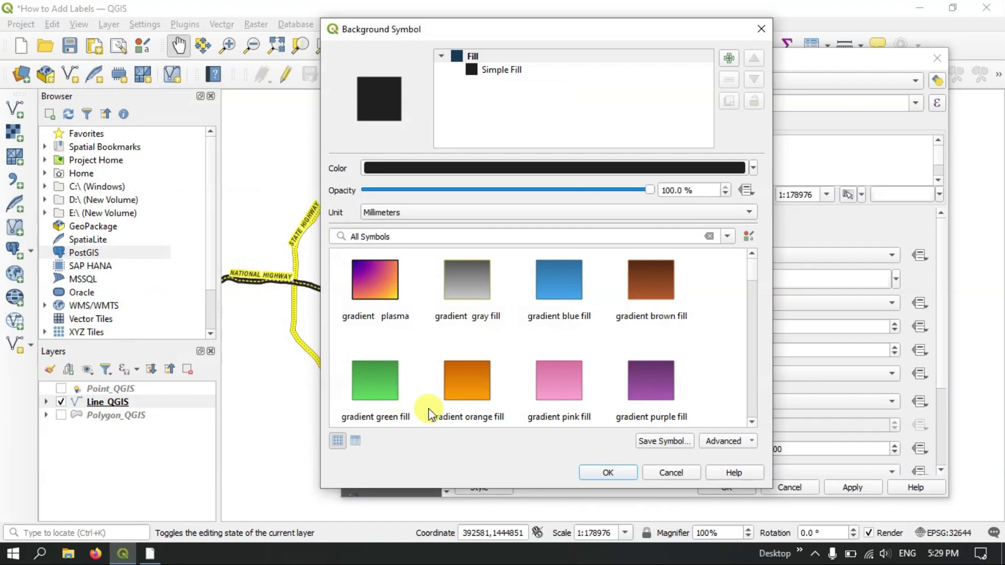
click(608, 472)
click(860, 487)
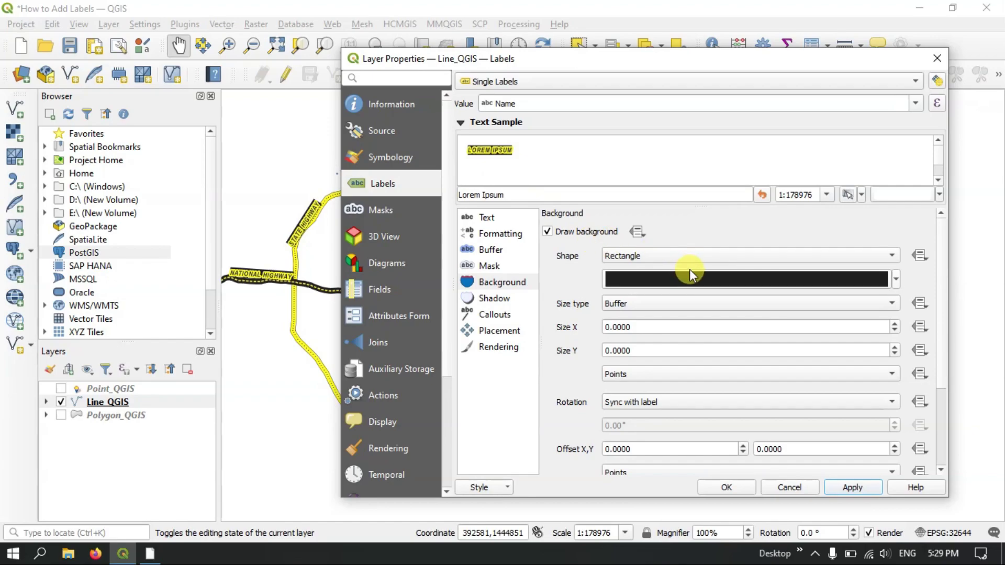
Step: Give the label background the gradient purple fill symbol and apply it
click(896, 279)
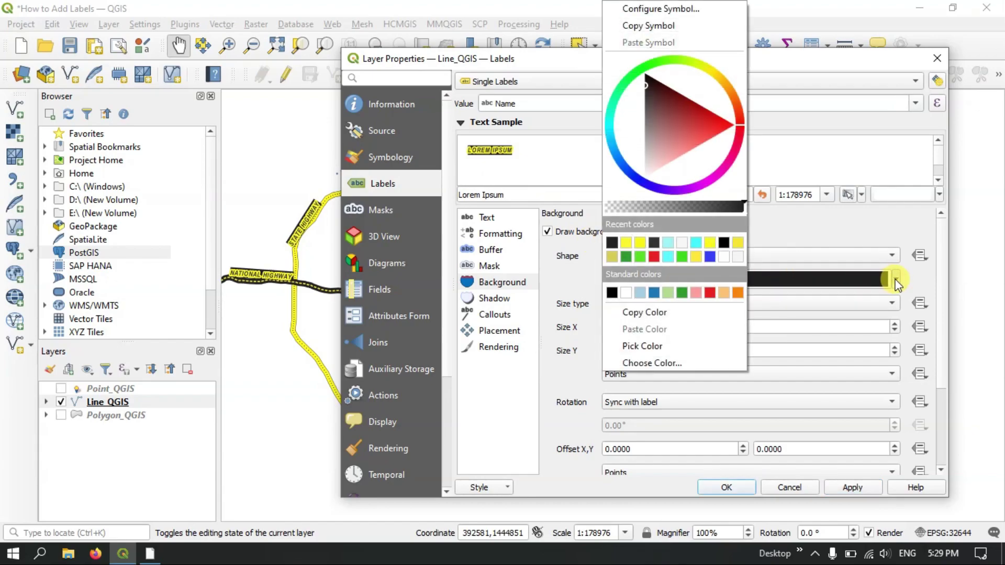
click(832, 237)
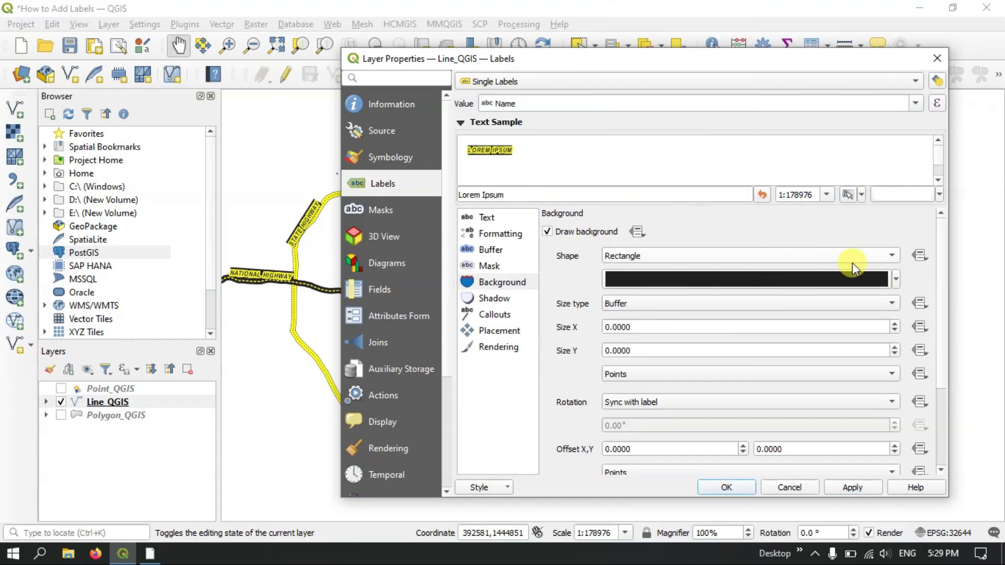
click(874, 278)
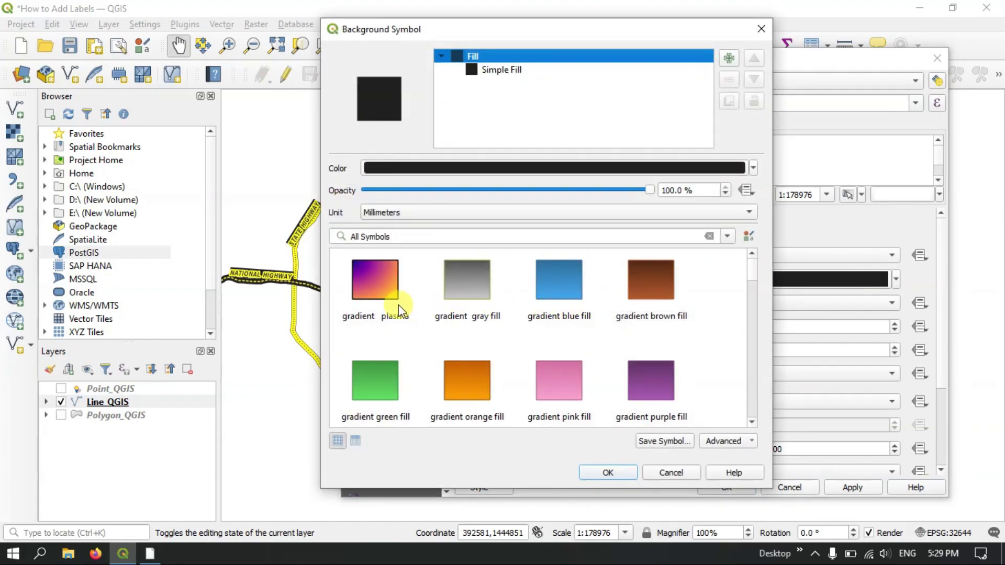
click(645, 385)
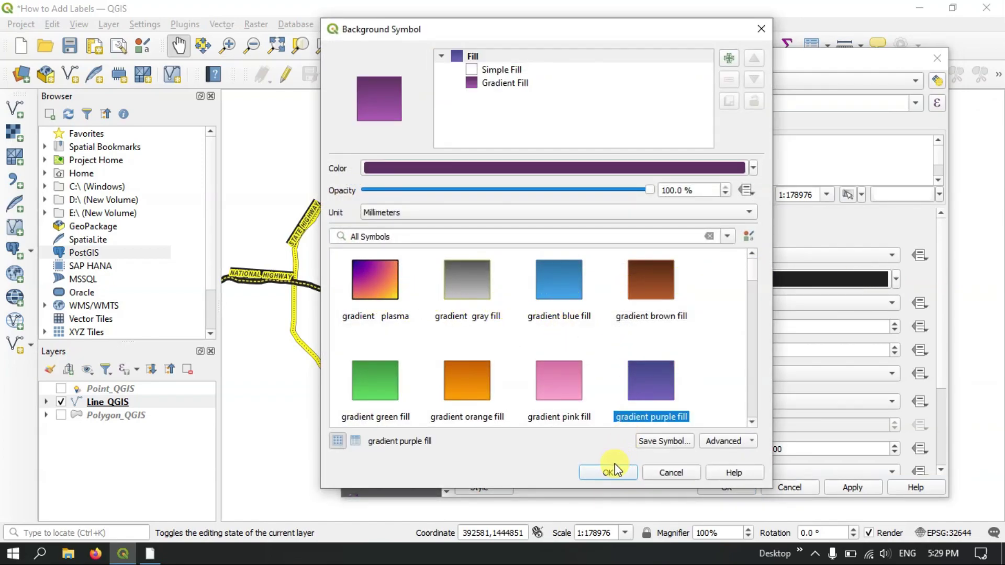
click(623, 472)
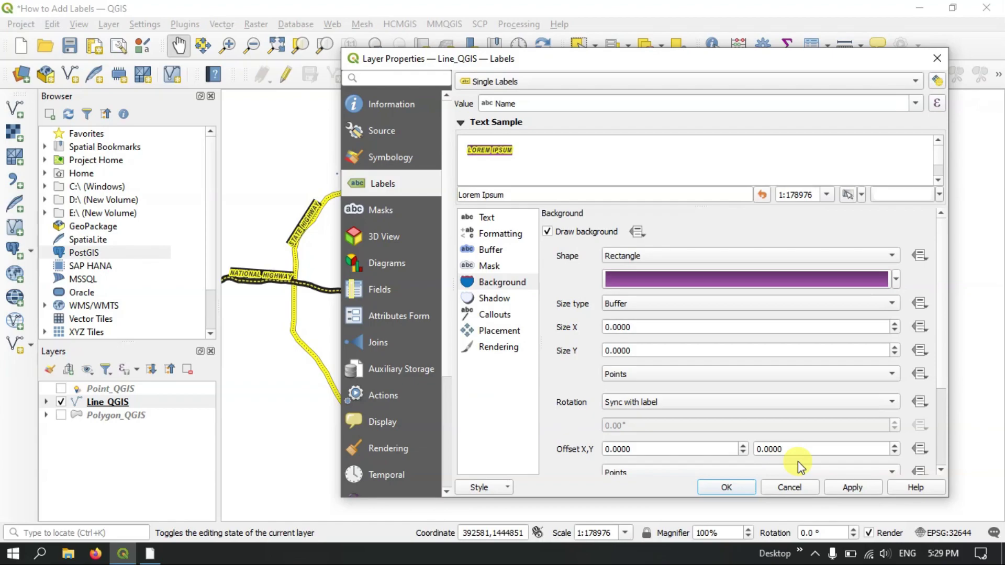
click(853, 486)
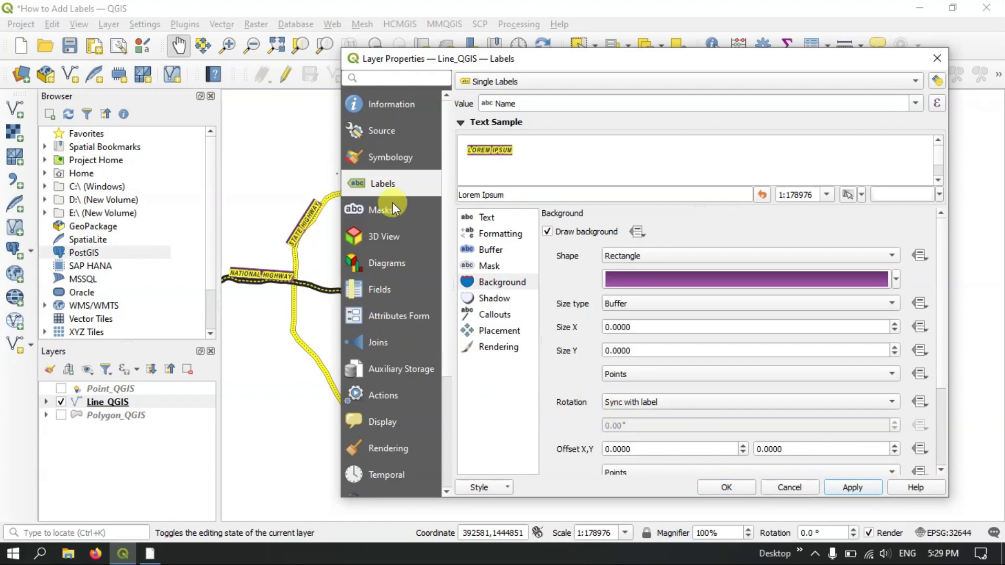
Step: Turn off the line labels' text buffer and apply the change
click(494, 250)
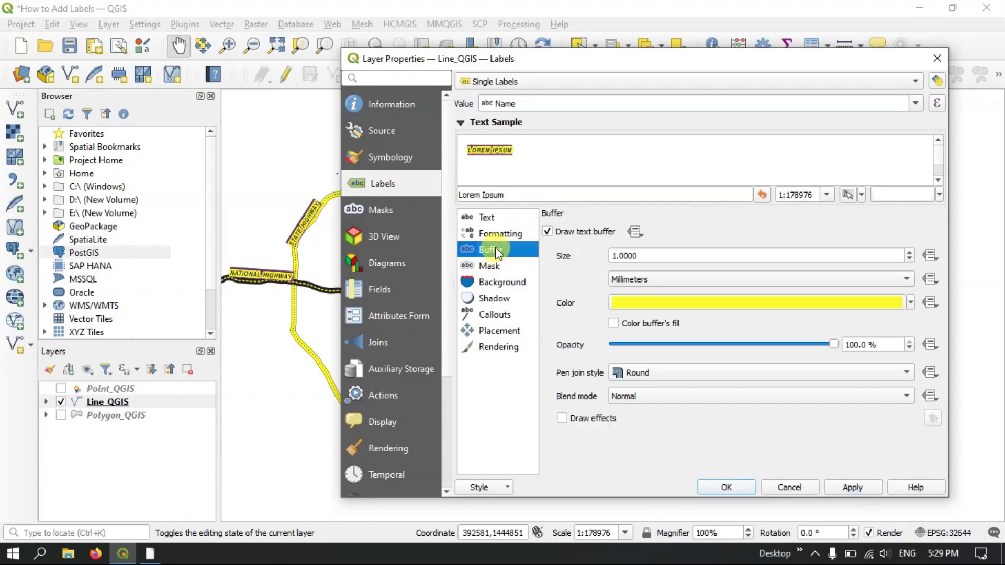
click(556, 231)
click(848, 486)
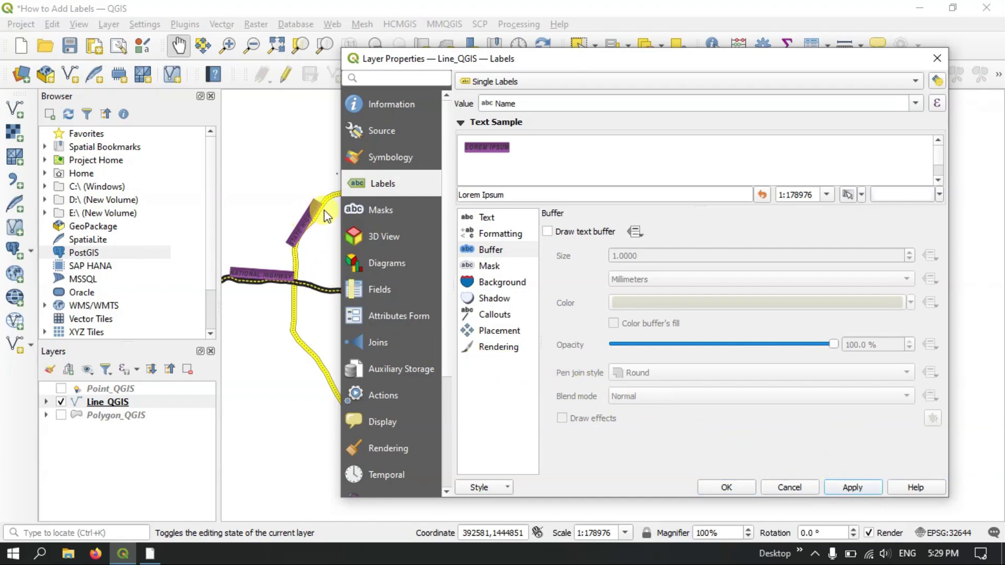
Step: Set the line labels' text colour to near-white #f8f8f8 and apply it
click(494, 235)
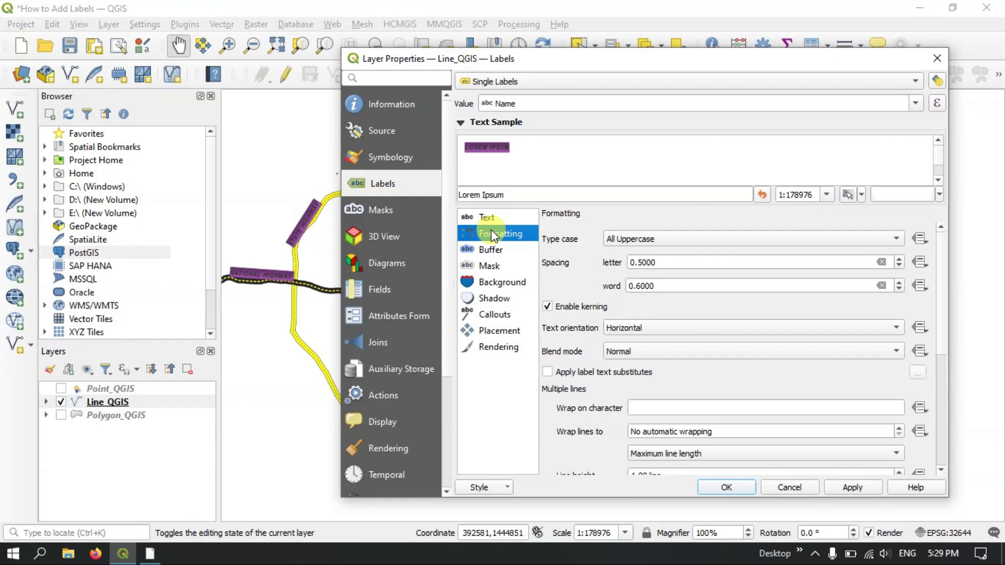
click(490, 218)
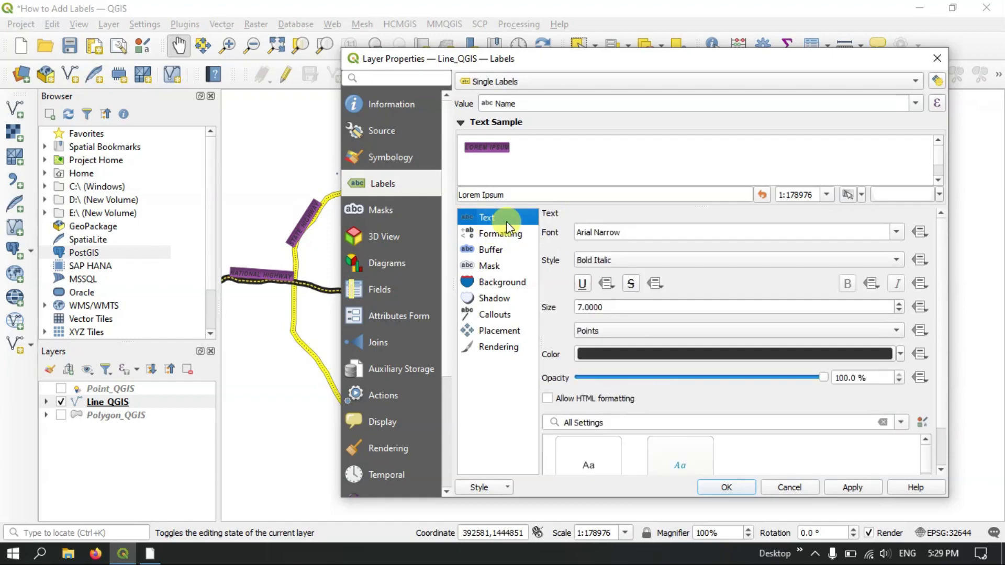
click(629, 354)
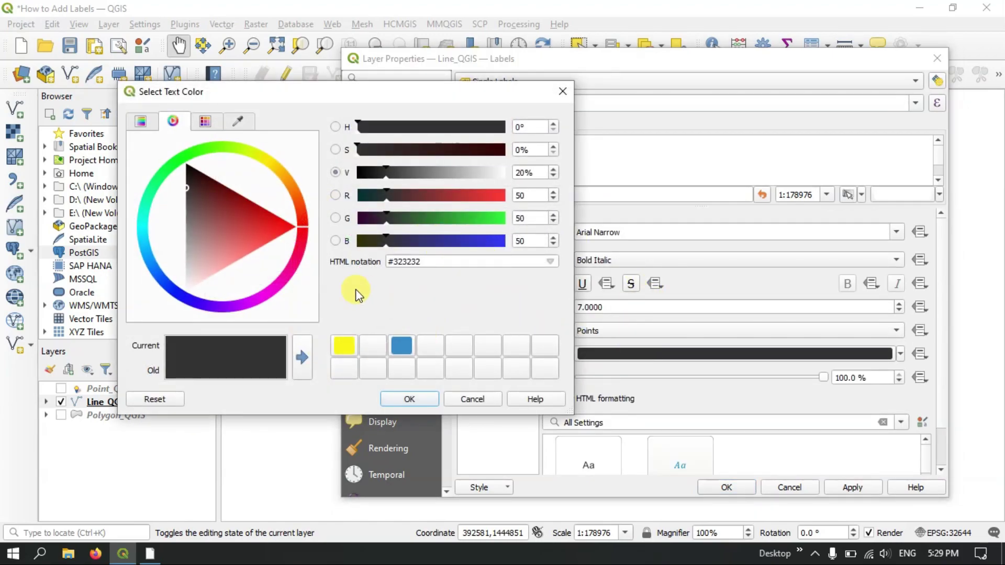
click(503, 173)
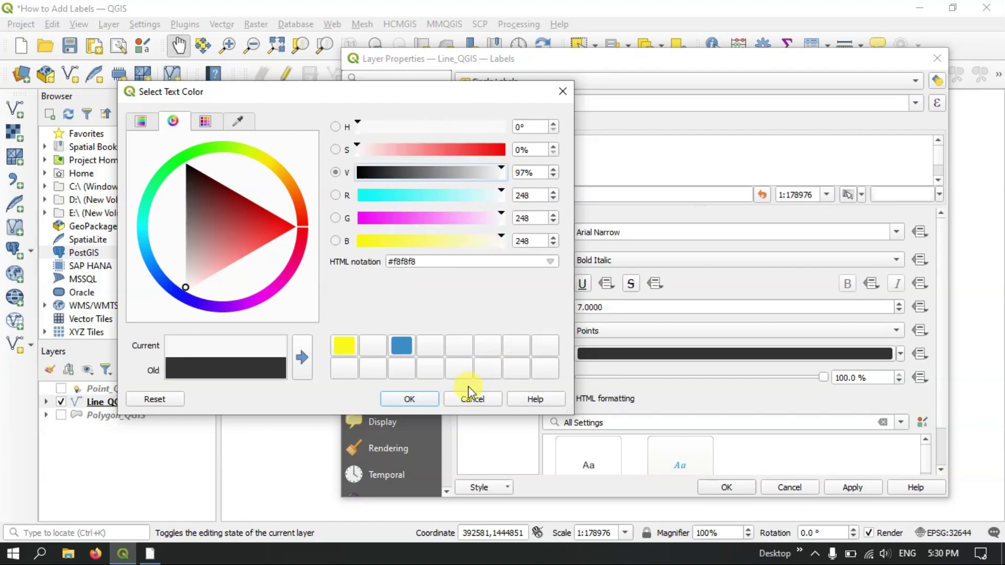
click(411, 399)
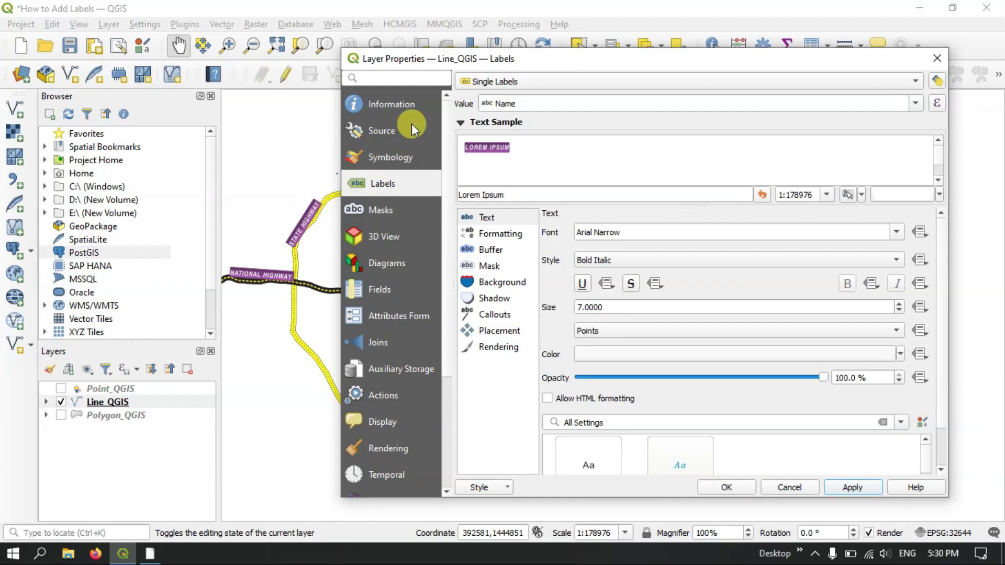
Step: Enable a drop shadow for the line labels and apply it
drag(502, 63, 559, 46)
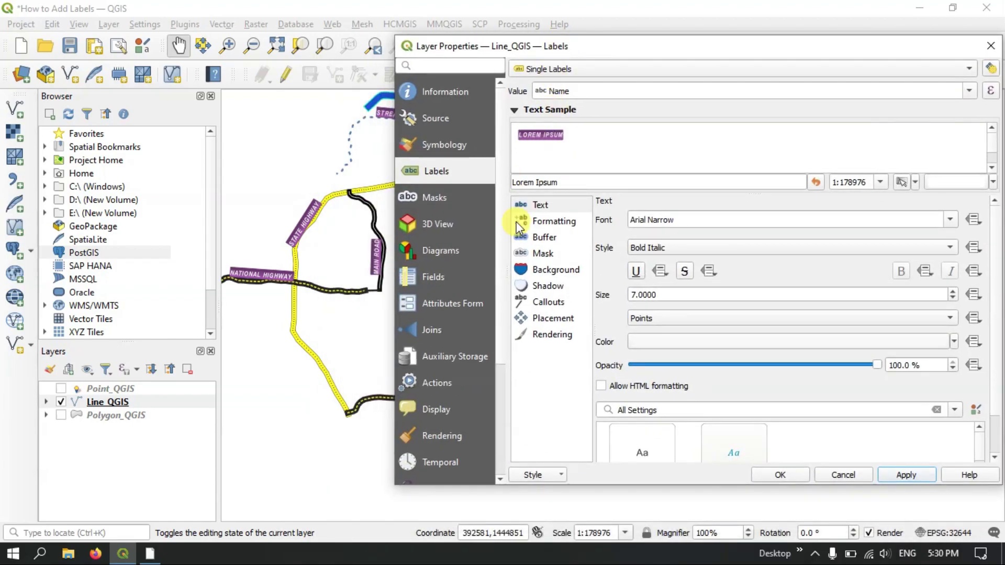
click(540, 294)
click(616, 219)
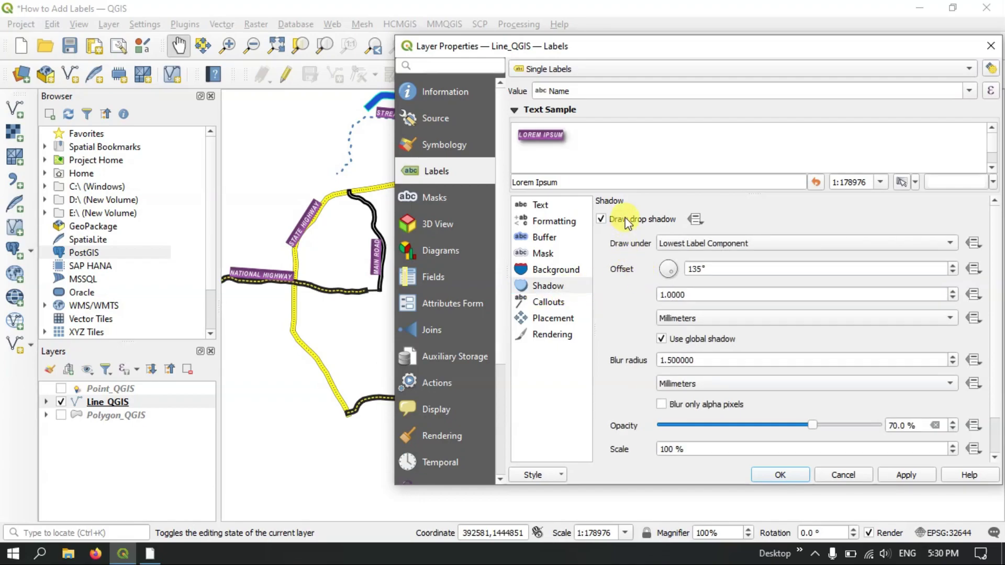
click(906, 475)
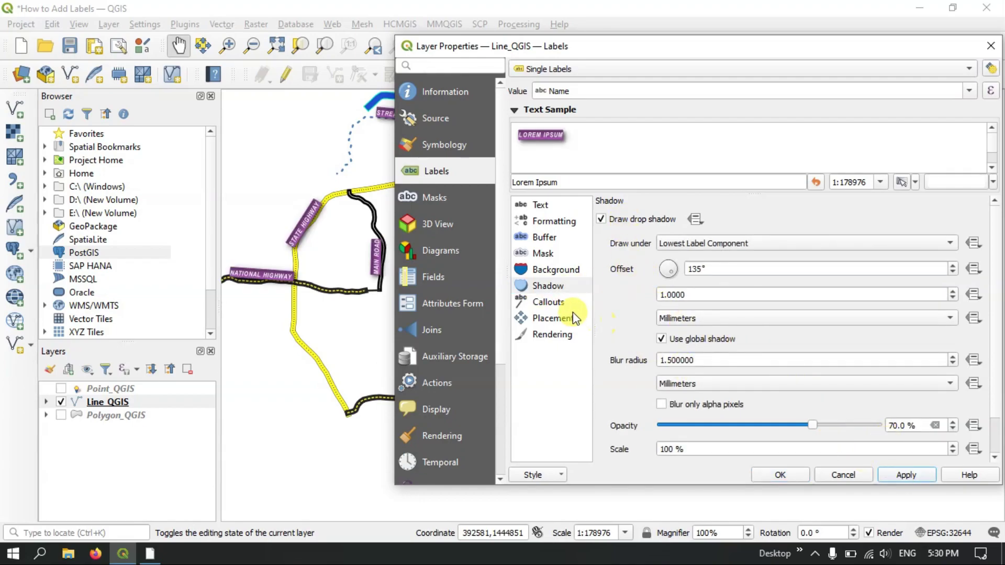
Step: Enable callouts for the line labels with the Curved lines style and apply them
click(561, 303)
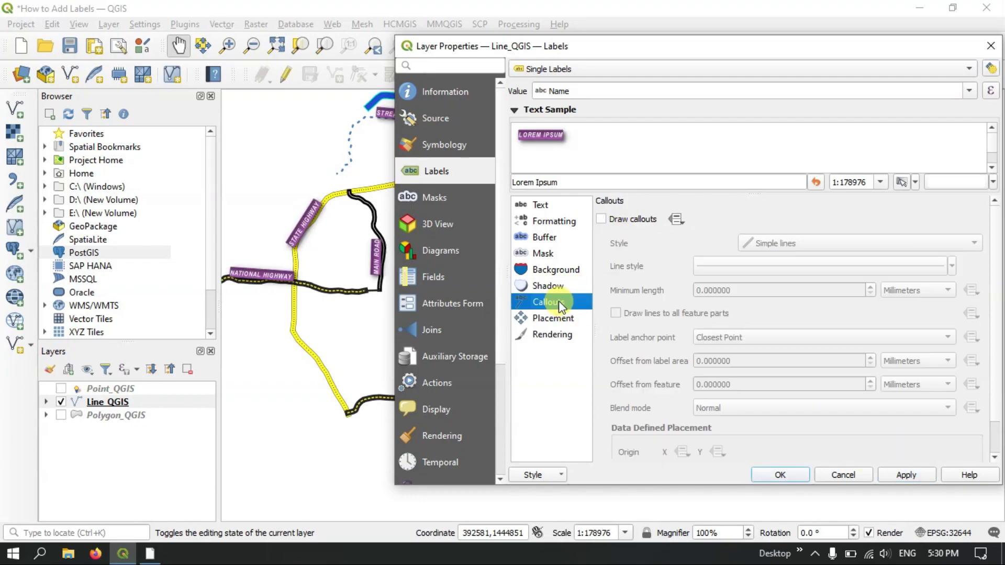
click(636, 218)
click(766, 243)
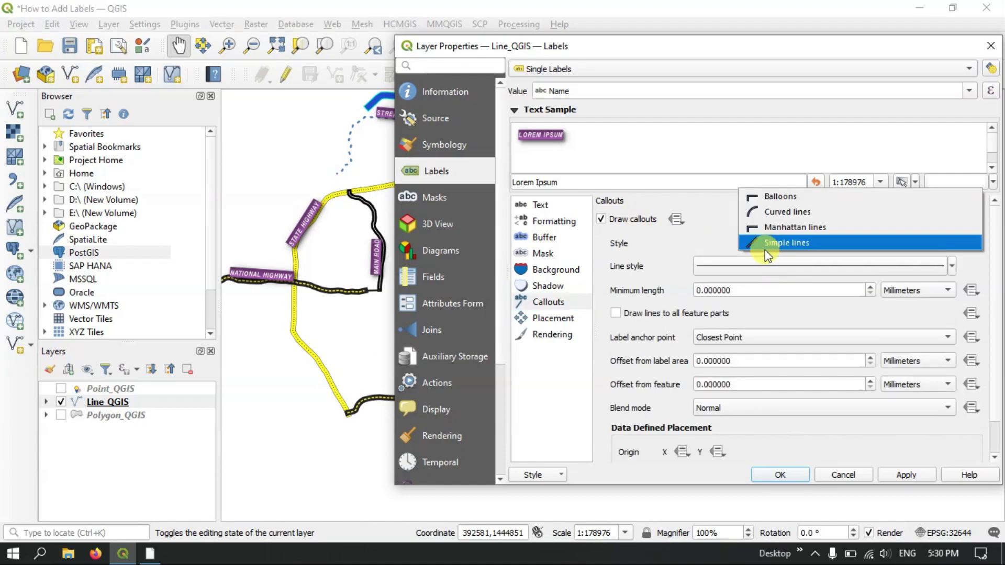
click(775, 214)
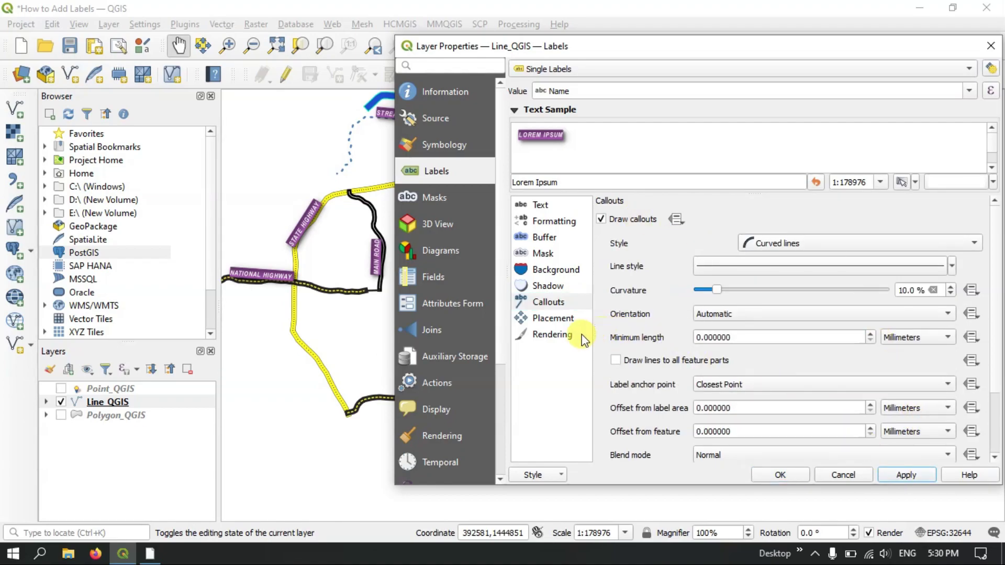
Step: Set the line labels' placement mode to Curved, apply it and check the labels on the map
click(554, 320)
click(678, 263)
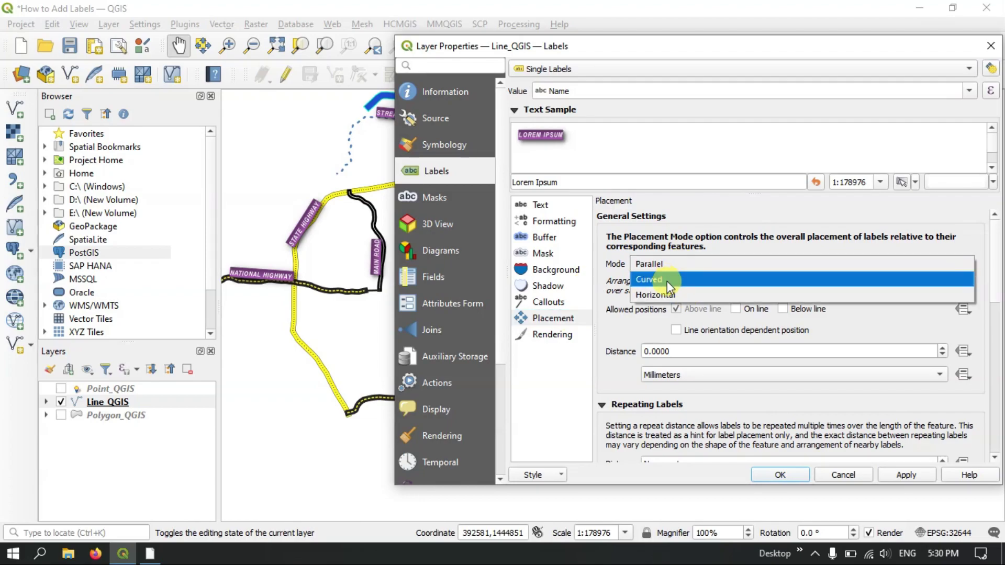
click(667, 281)
click(897, 476)
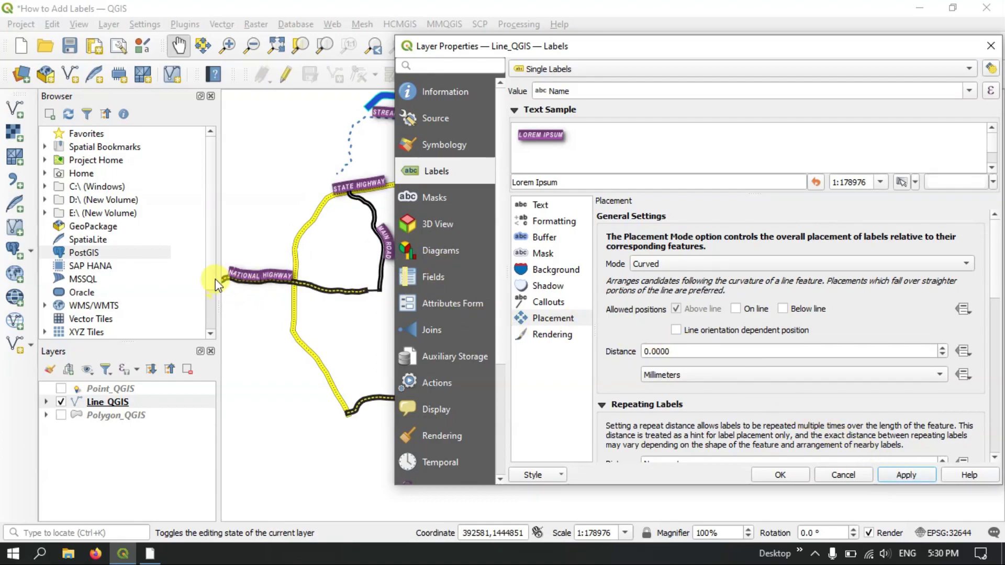
drag(453, 47, 400, 431)
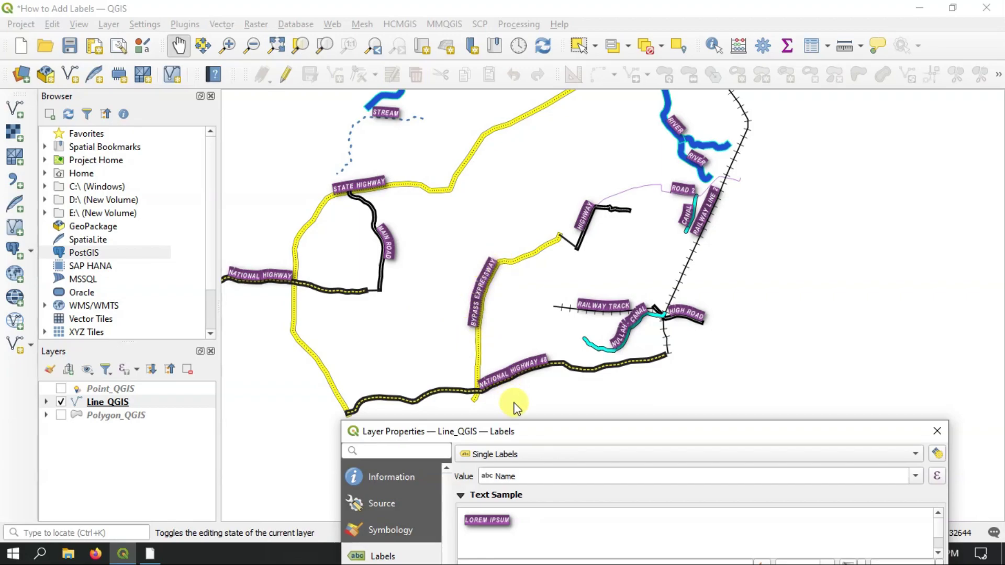
drag(523, 430, 536, 49)
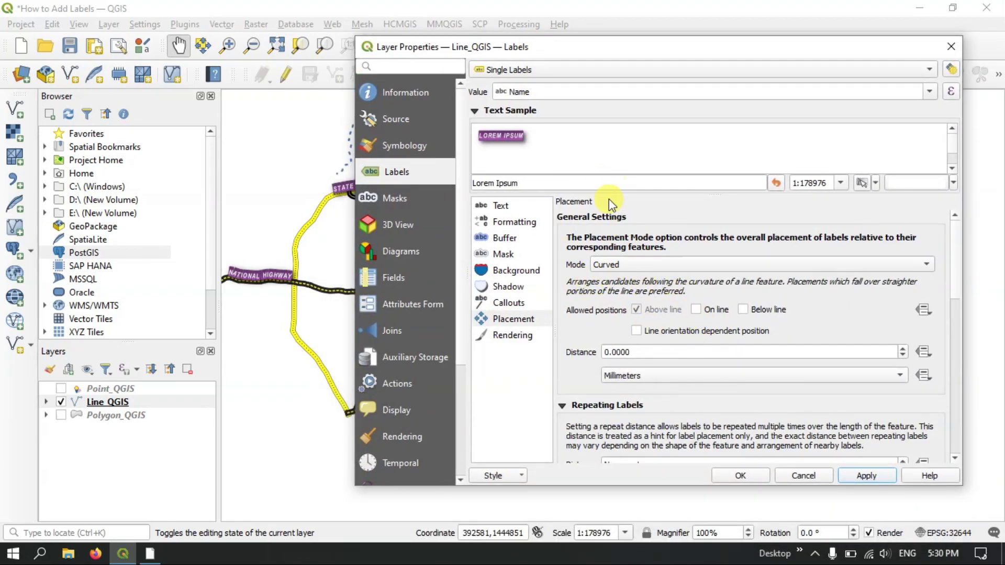
Step: Allow the curved line labels only below the line, apply the change and close the layer properties
click(626, 267)
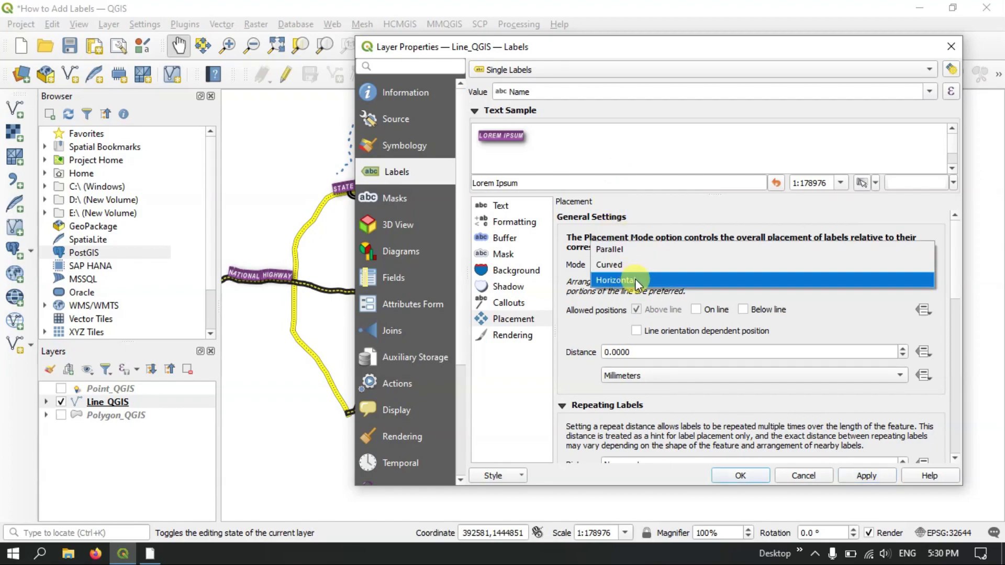
click(595, 324)
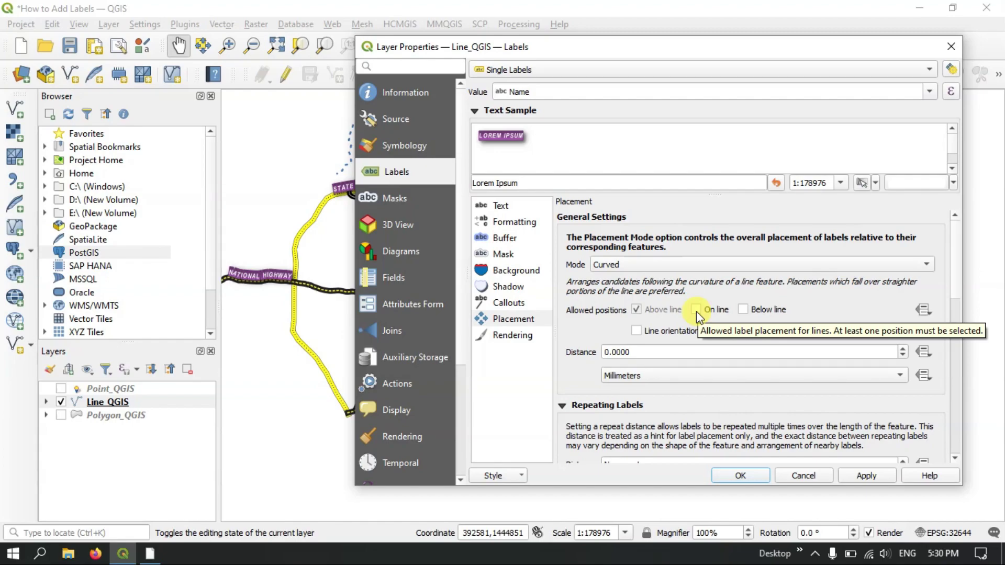
click(744, 310)
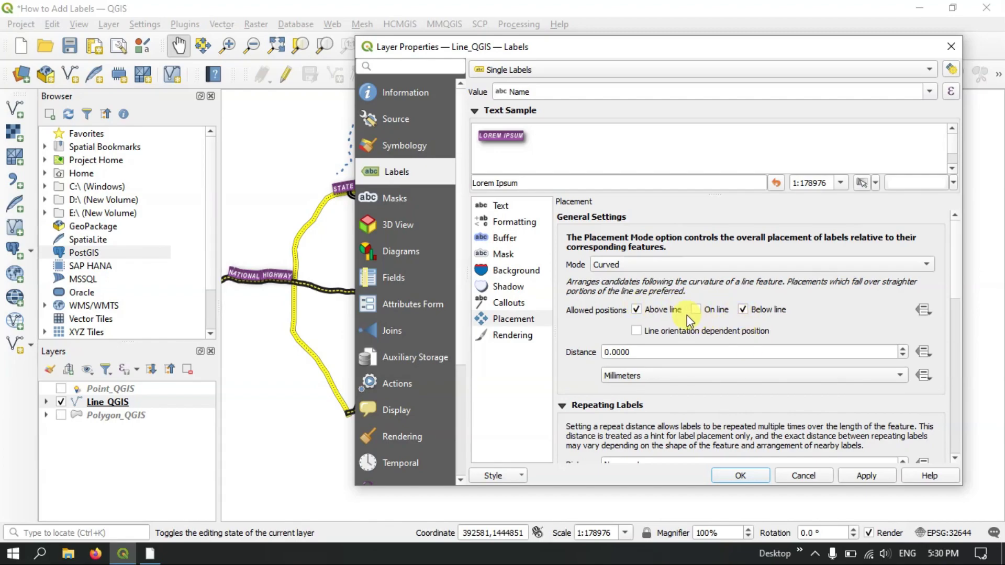
click(644, 313)
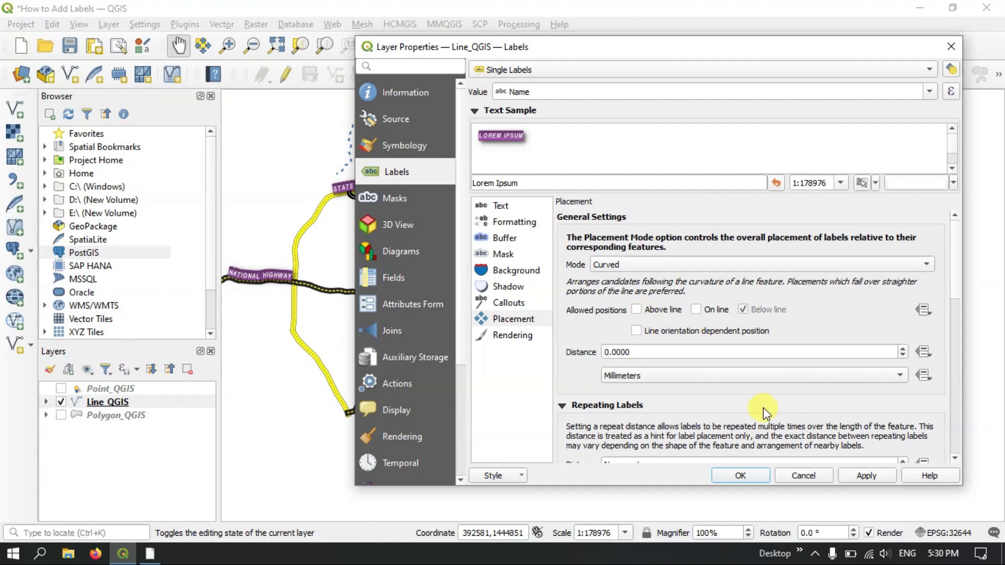
click(864, 478)
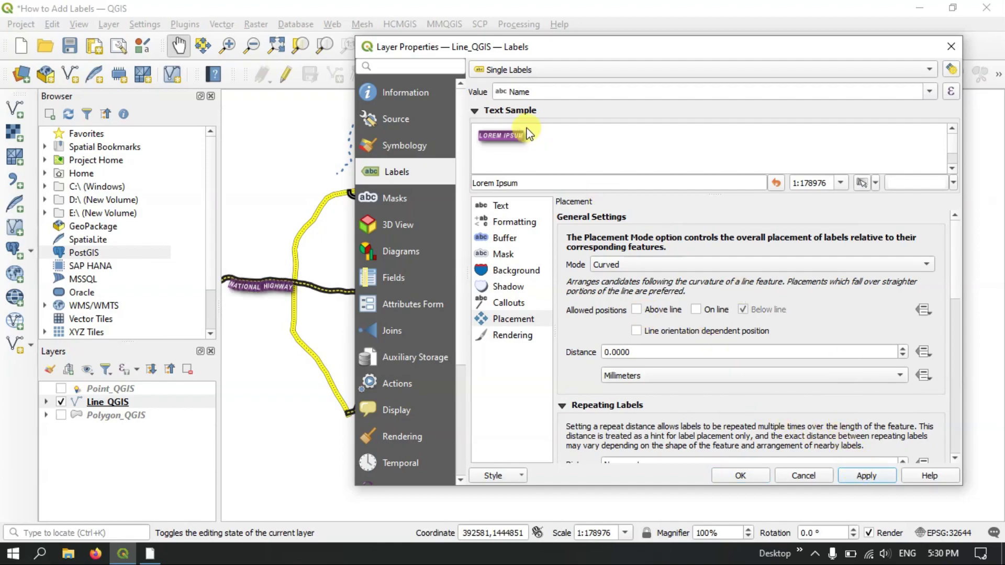
drag(515, 46, 494, 28)
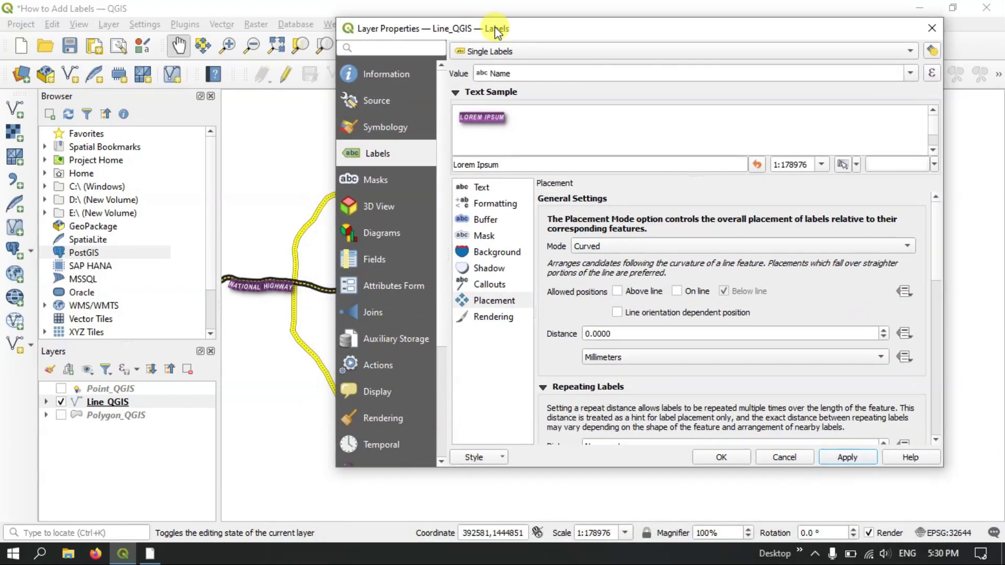
click(847, 458)
click(737, 462)
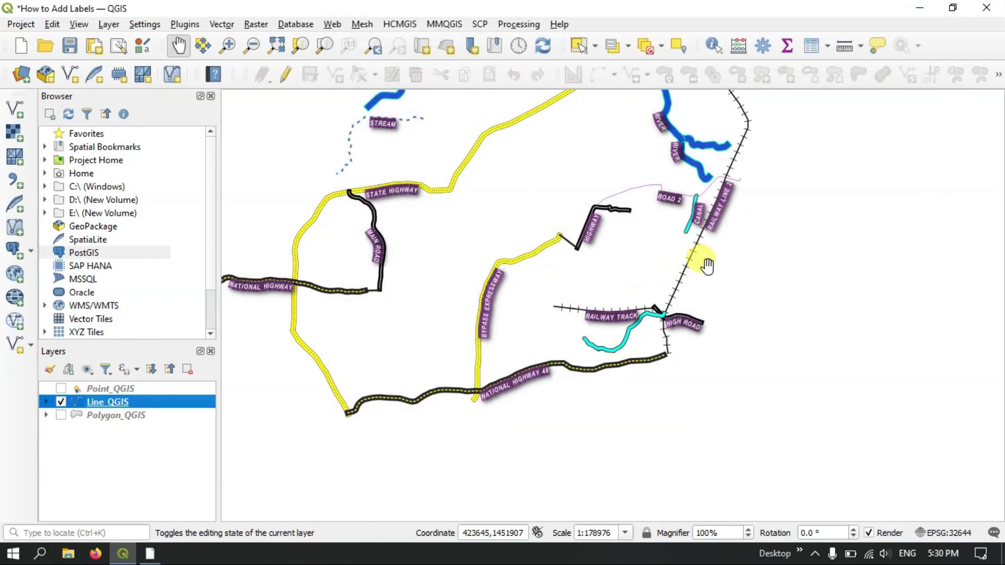
Step: Hide the Line_QGIS layer and show the Polygon_QGIS layer
drag(739, 248, 811, 334)
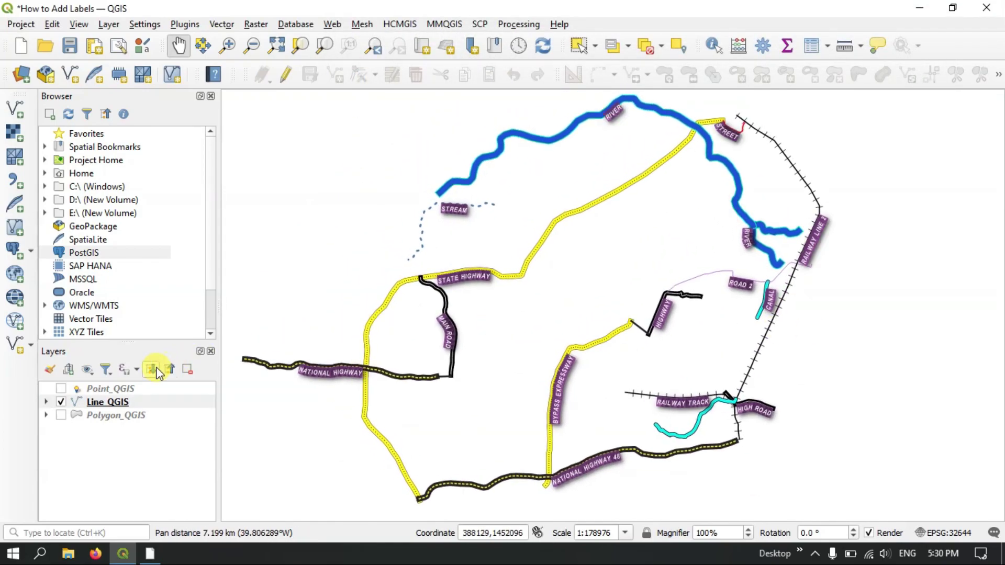
click(60, 402)
click(61, 415)
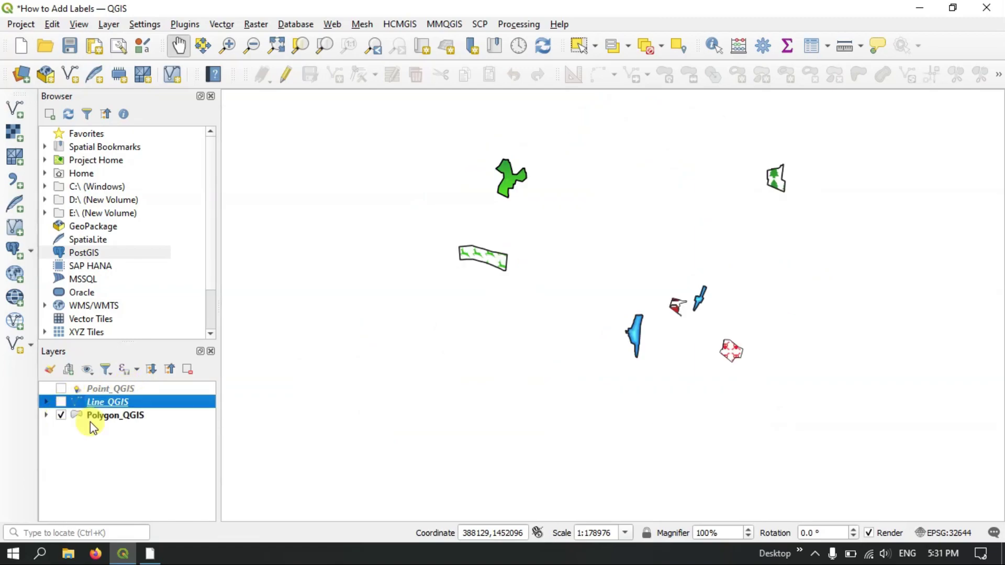
Step: Open the Polygon_QGIS layer's label properties and enable Single Labels using the Name field
right_click(115, 415)
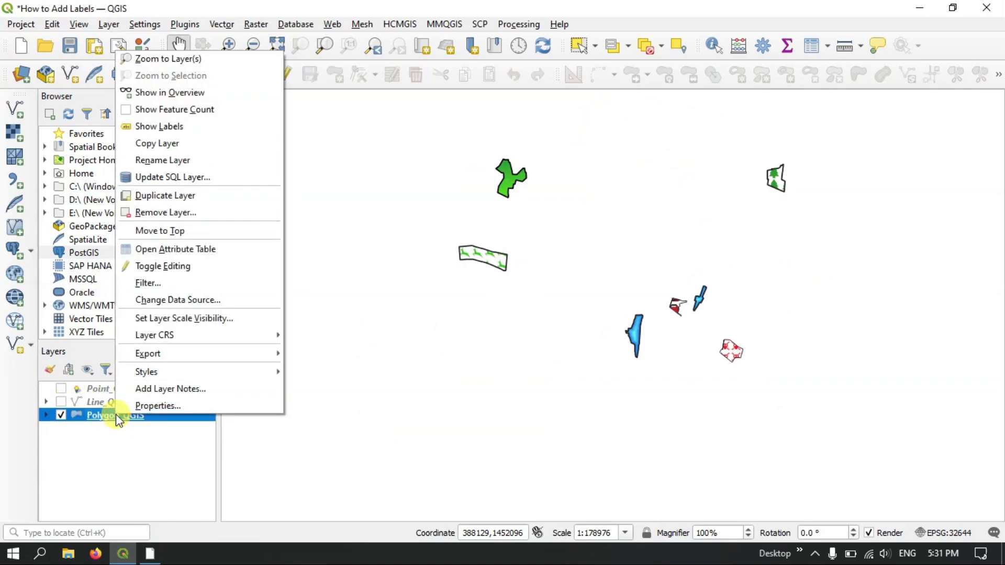
click(145, 406)
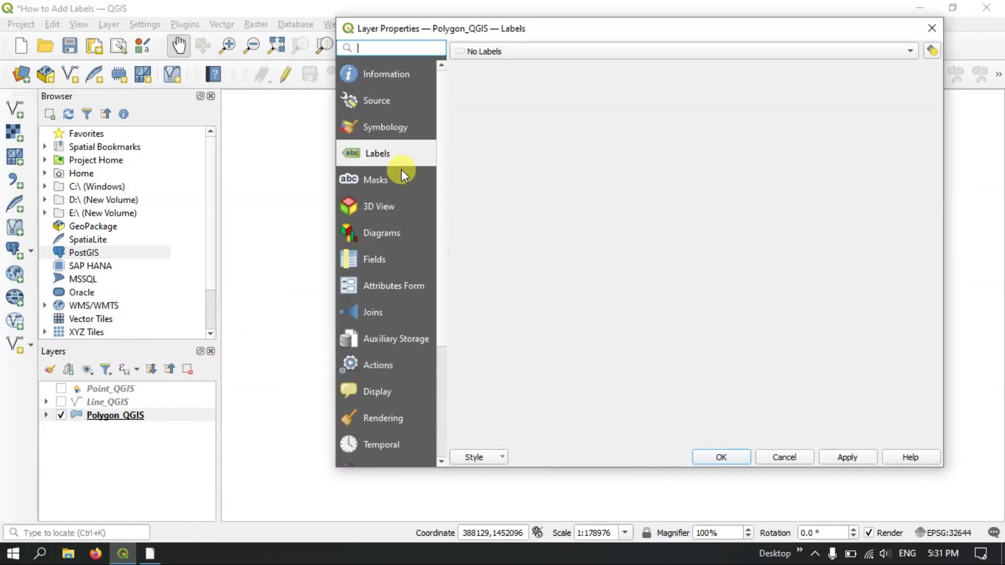
click(505, 53)
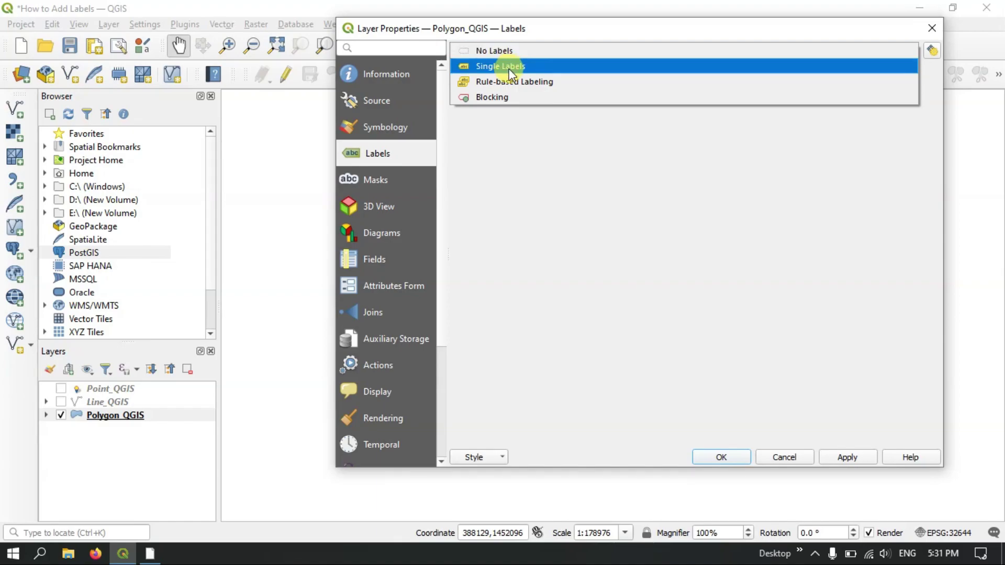
click(510, 68)
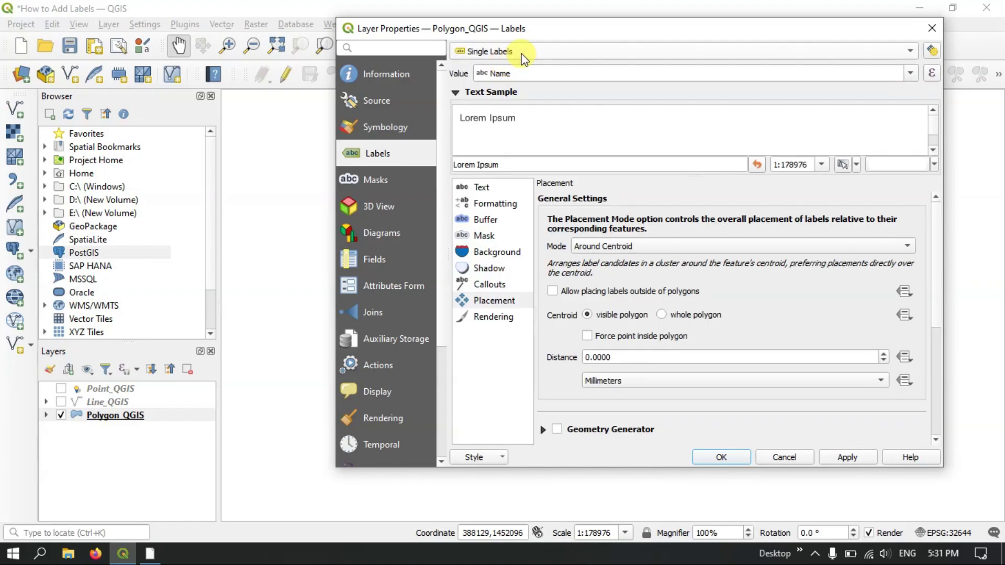
Step: Set the polygon labels' text style to Bold
click(494, 202)
click(495, 189)
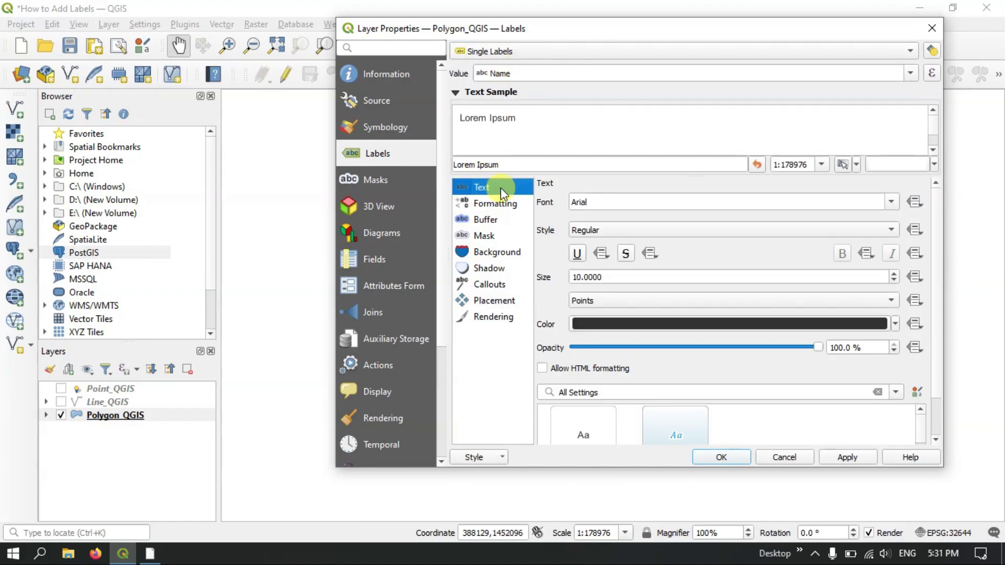
click(596, 231)
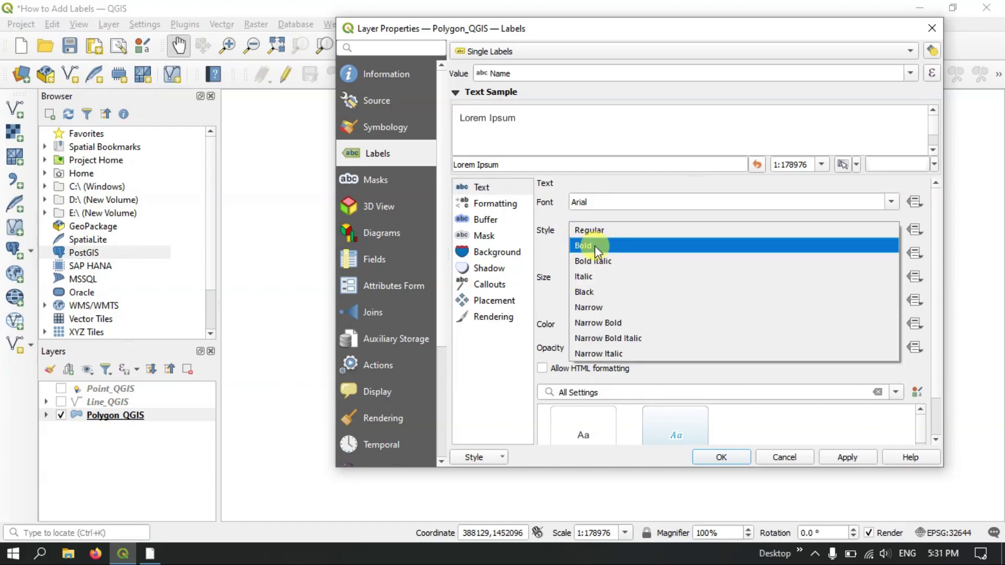
click(595, 246)
Step: Set the polygon labels' font to Bahnschrift Light SemiCondensed and the text size to 5 points
click(599, 202)
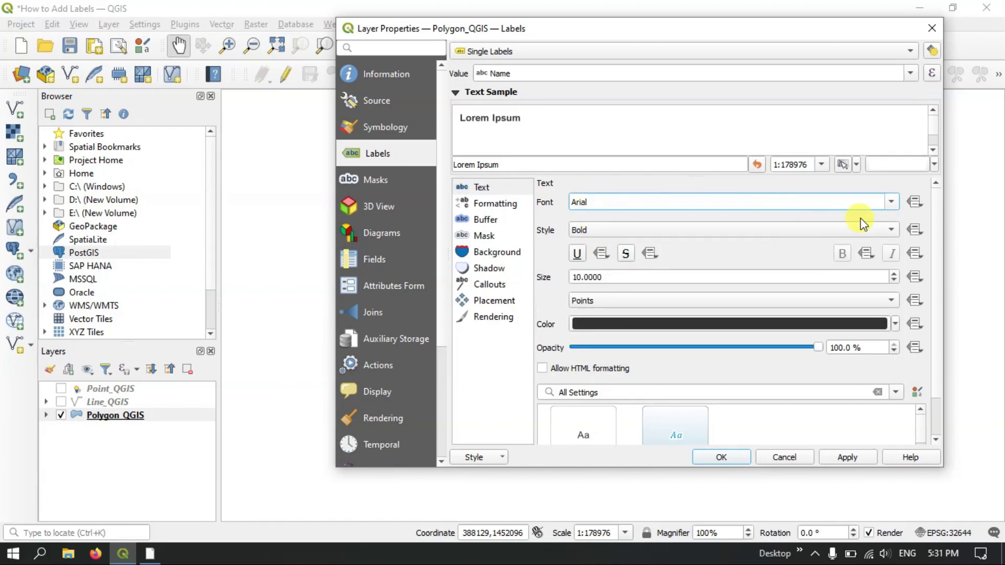
click(890, 202)
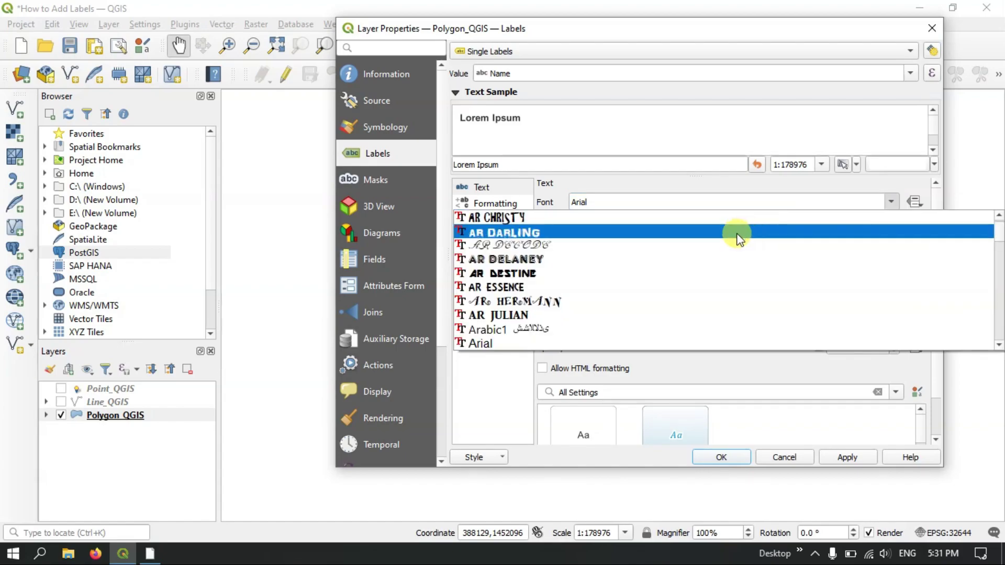
scroll(511, 298, down, 3)
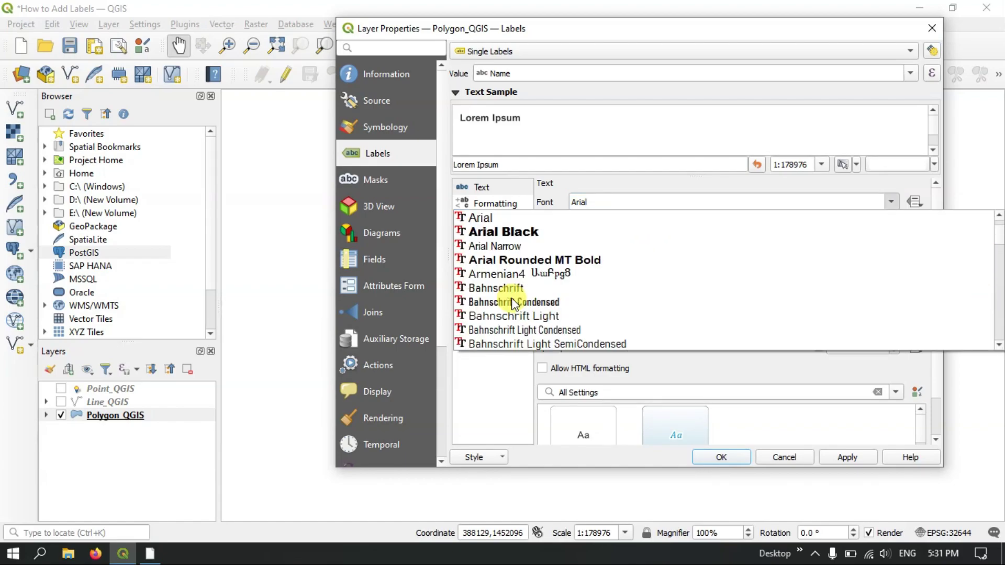
scroll(511, 298, down, 2)
click(512, 262)
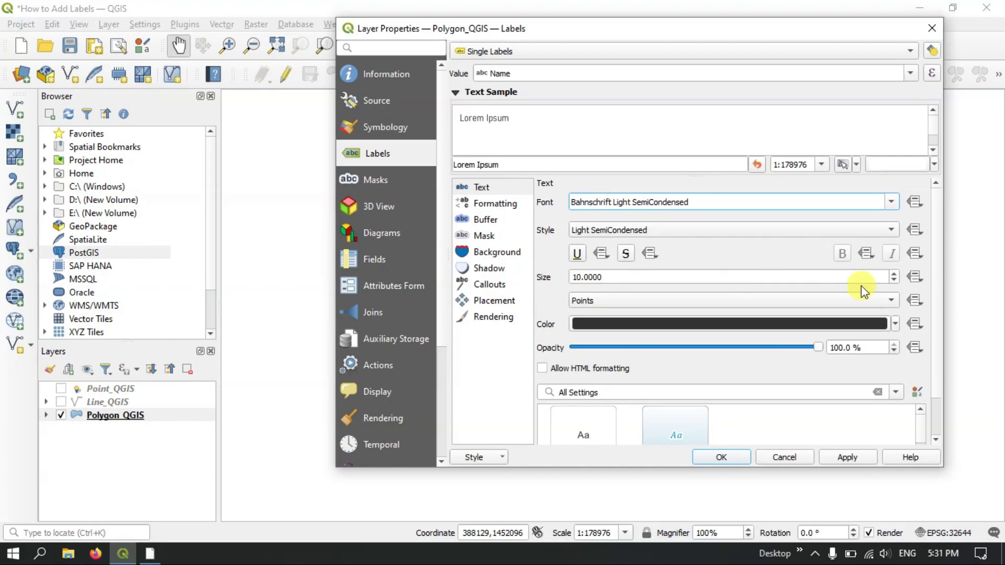
click(894, 280)
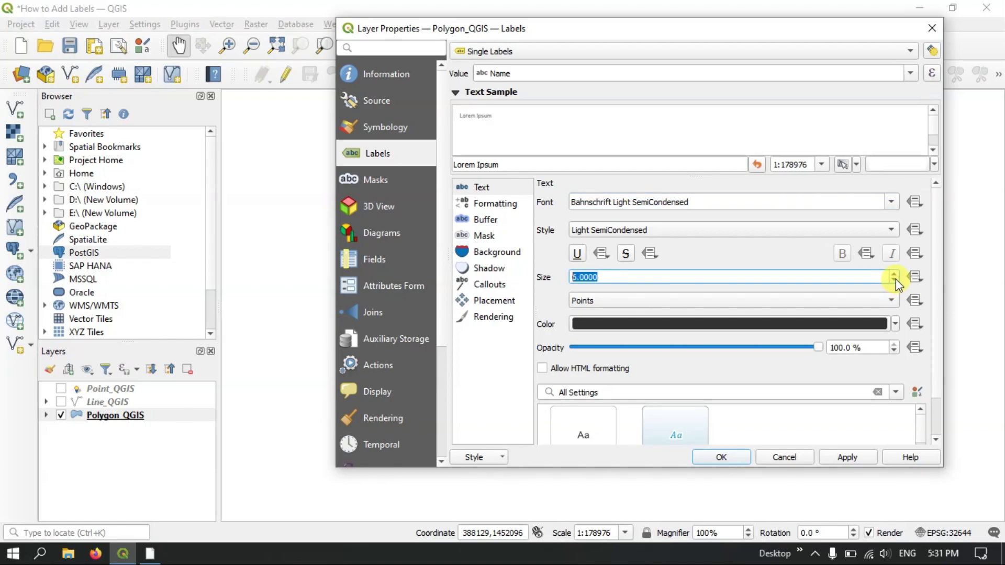
Step: Set the polygon labels' type case to All Uppercase and draw a text buffer around them
click(500, 204)
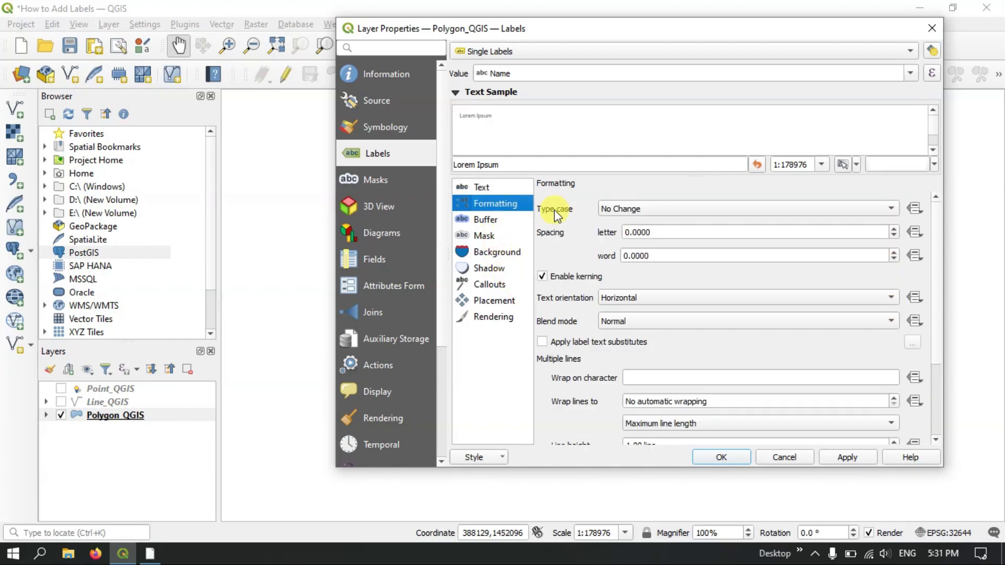
click(605, 209)
click(620, 225)
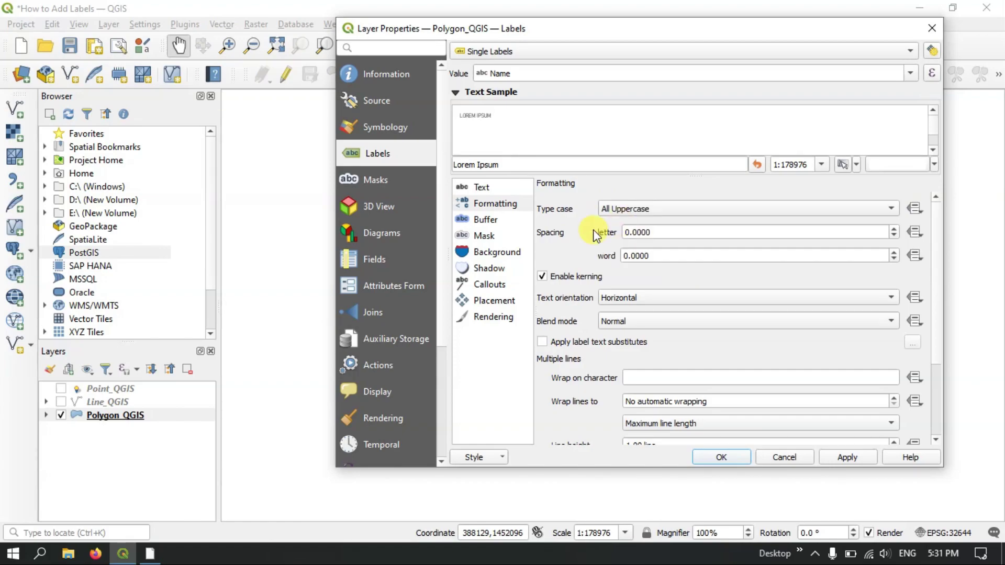
click(495, 220)
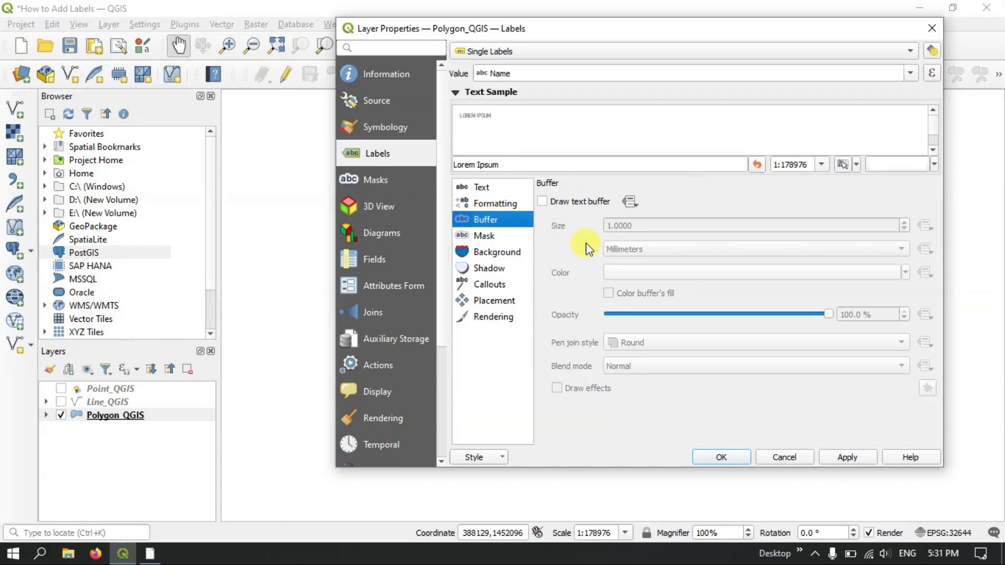
click(542, 201)
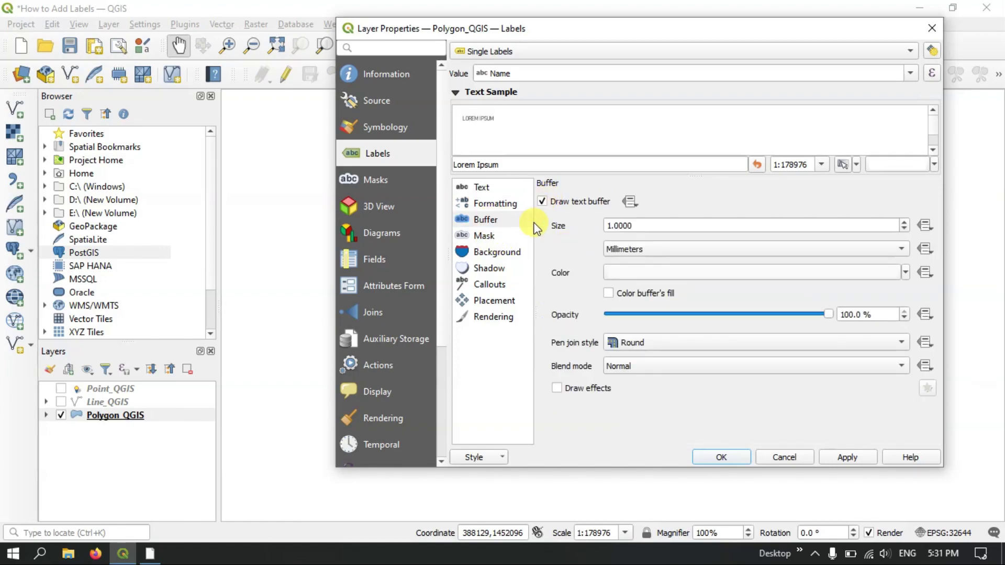
Step: Enable the drop shadow and the callouts for the polygon labels
click(497, 268)
click(550, 204)
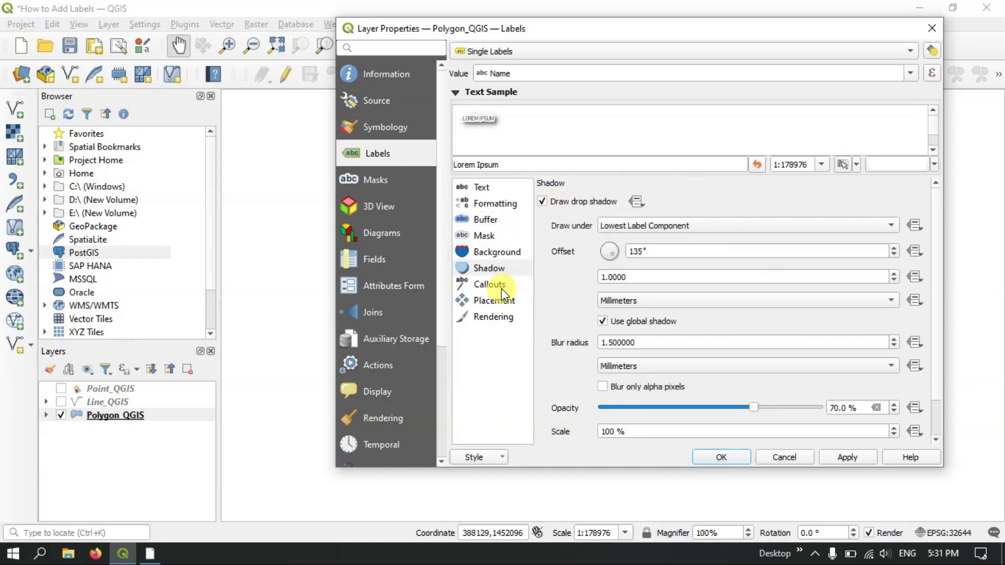
click(501, 289)
click(568, 202)
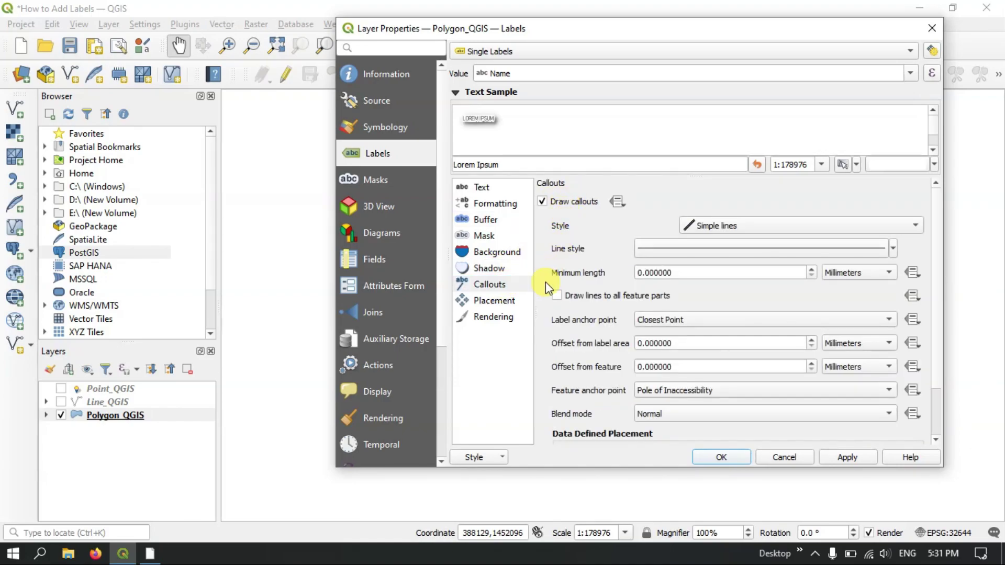
Step: Apply the polygon label settings with the placement mode kept at Around Centroid and check the labels on the map
click(504, 305)
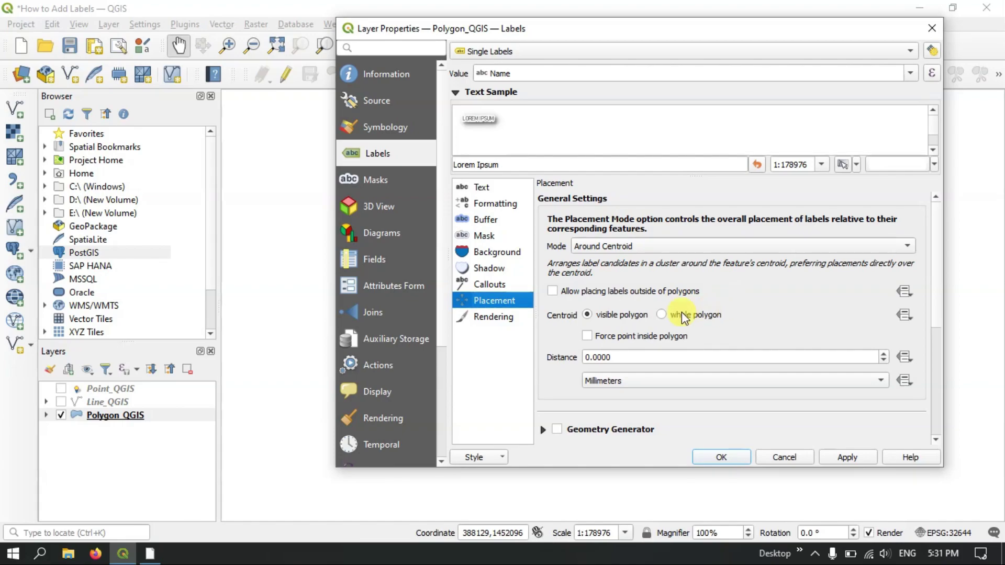
click(617, 246)
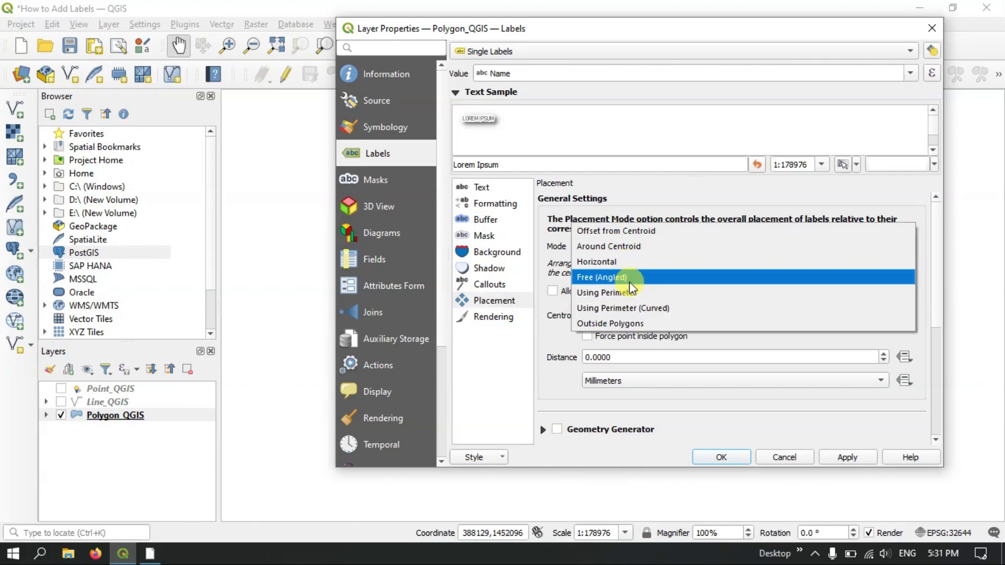
click(648, 254)
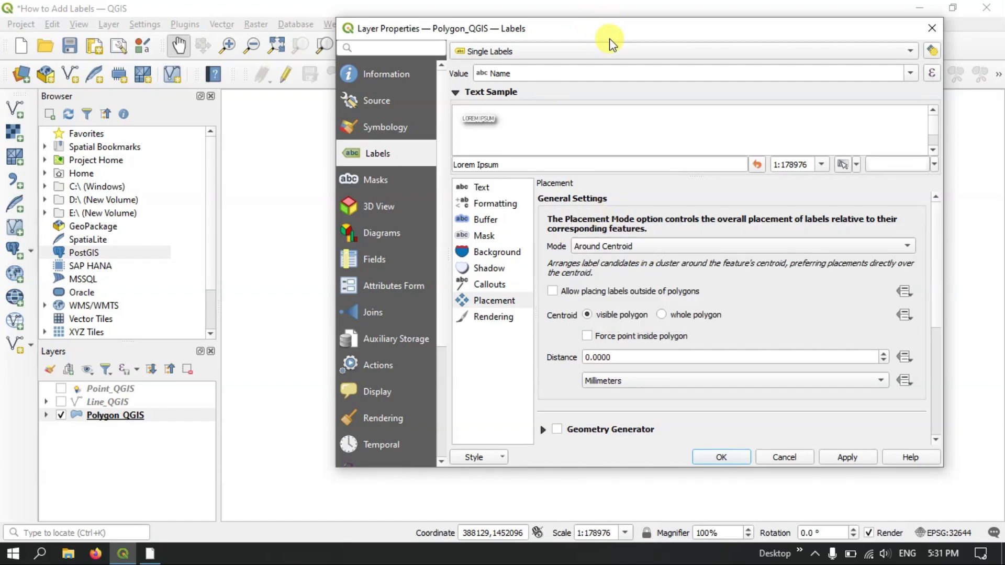
drag(610, 39, 428, 89)
click(666, 508)
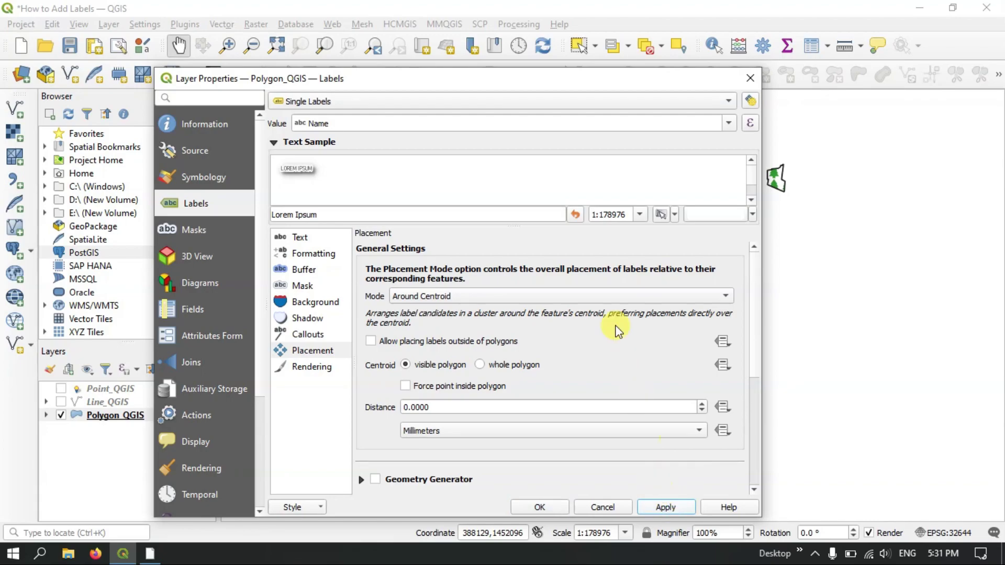
drag(581, 87, 703, 465)
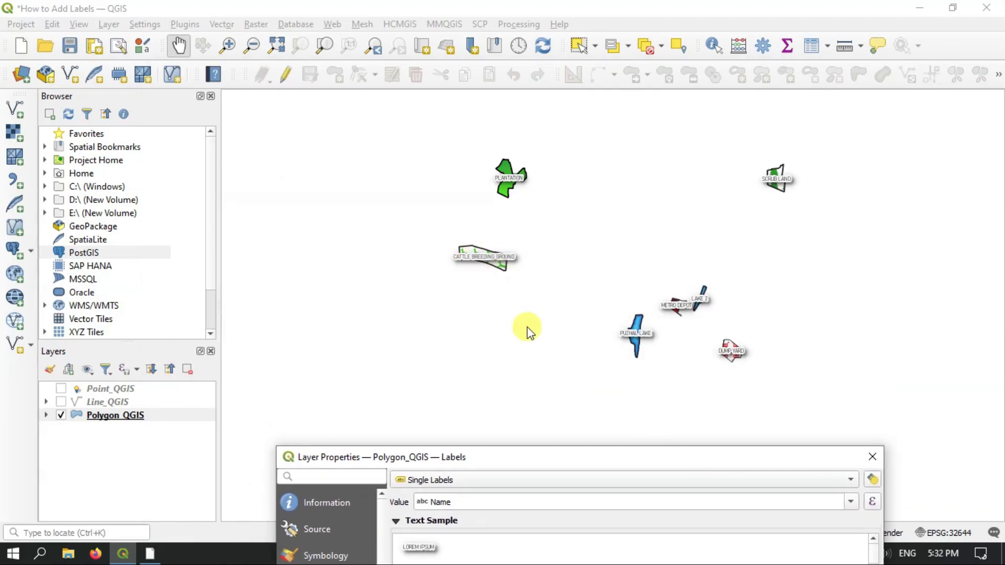
Step: Try the Horizontal placement mode for the polygon labels and apply it to check the map
drag(563, 462, 605, 73)
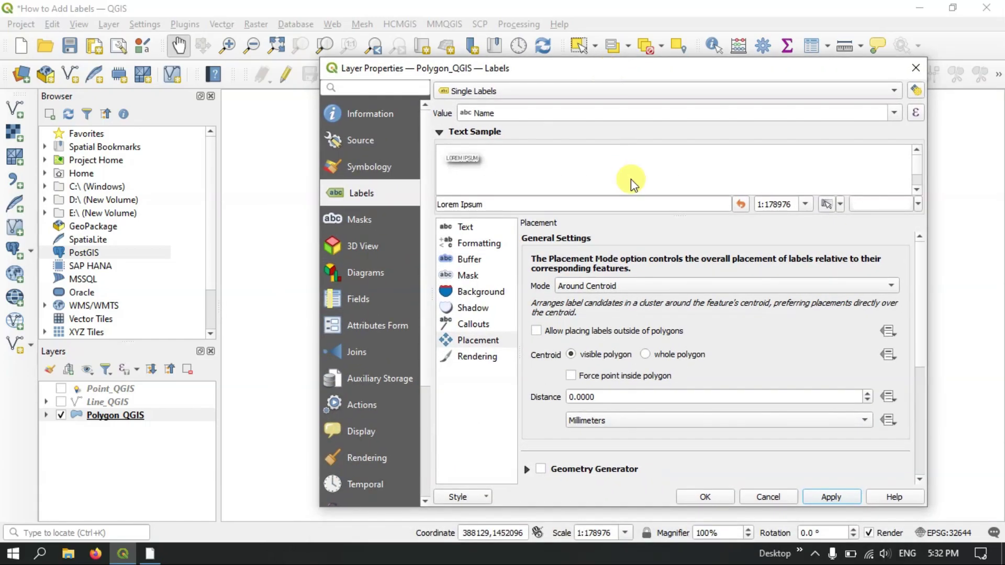
click(602, 285)
click(602, 302)
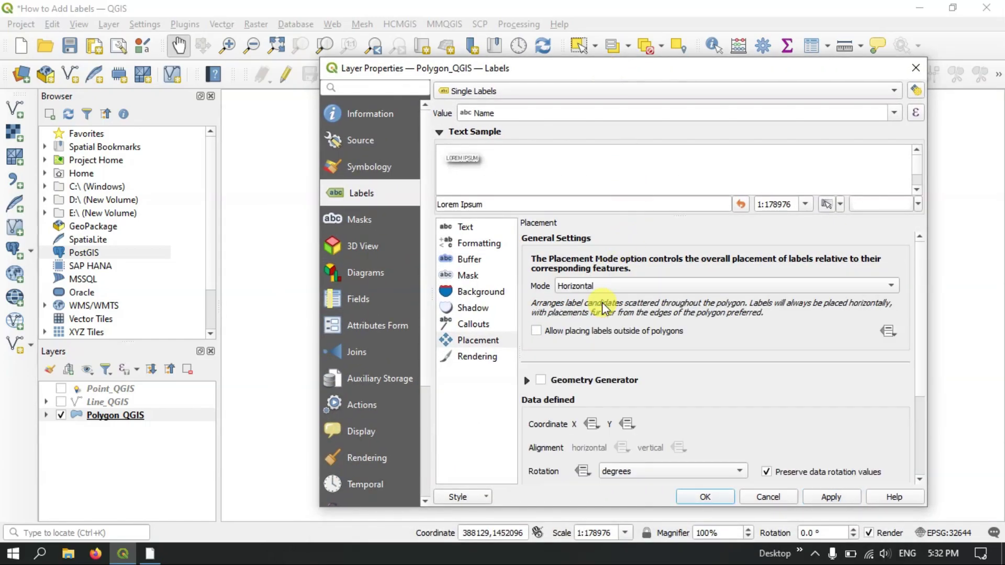
click(830, 497)
scroll(696, 390, down, 3)
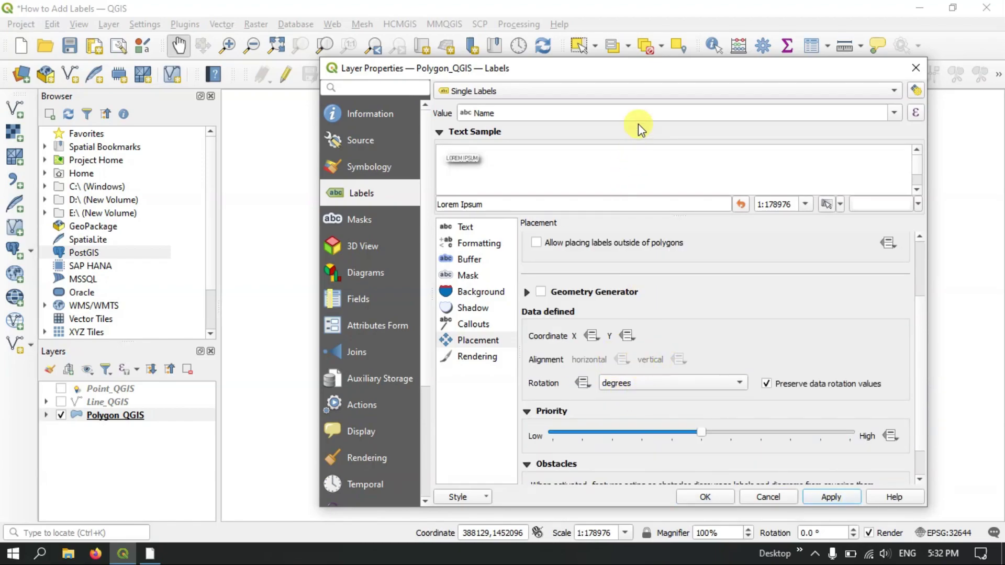
drag(639, 73, 656, 109)
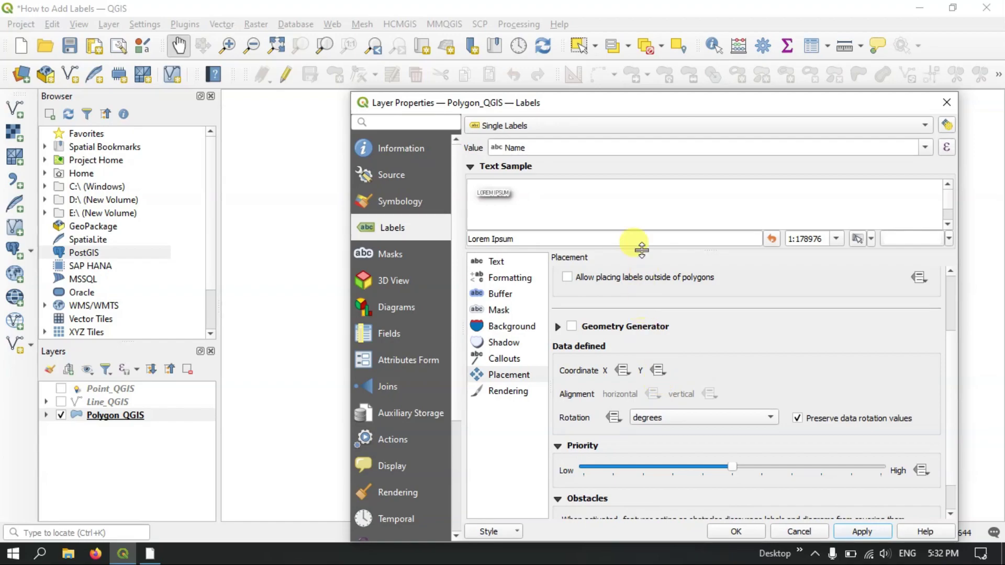
drag(633, 112, 640, 49)
Step: Set the polygon labels' placement mode to Around Centroid and accept the layer properties
scroll(636, 268, up, 3)
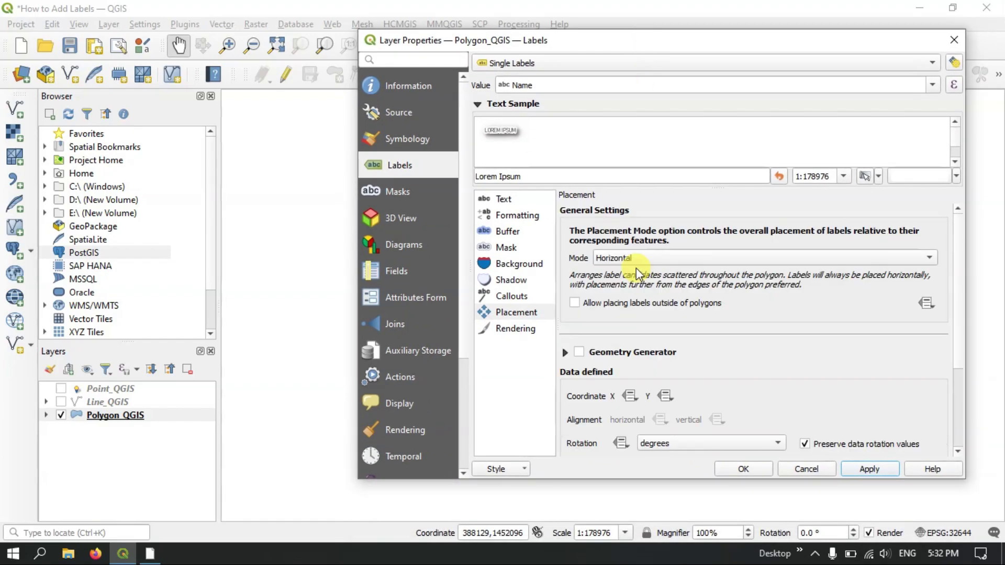
click(649, 258)
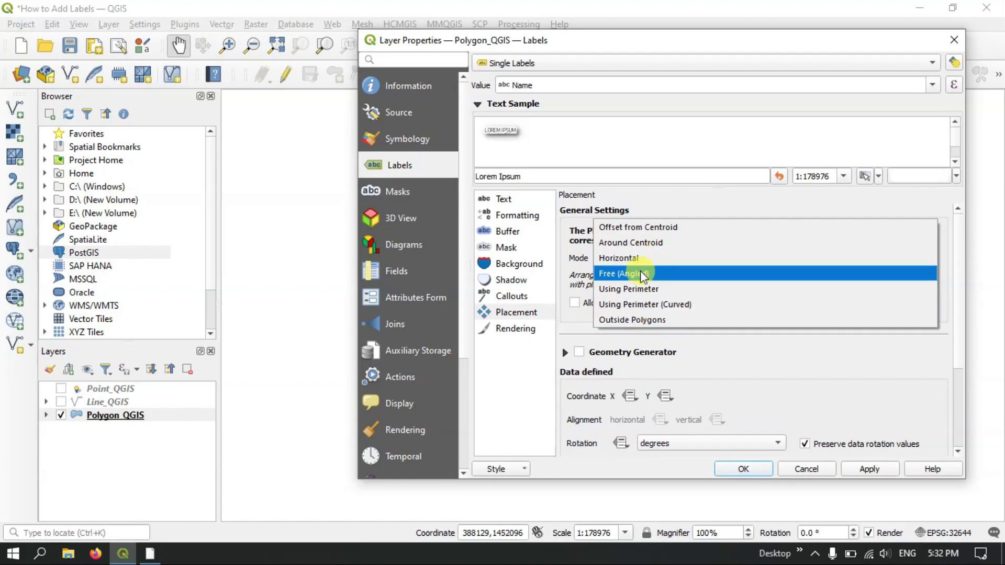
click(644, 244)
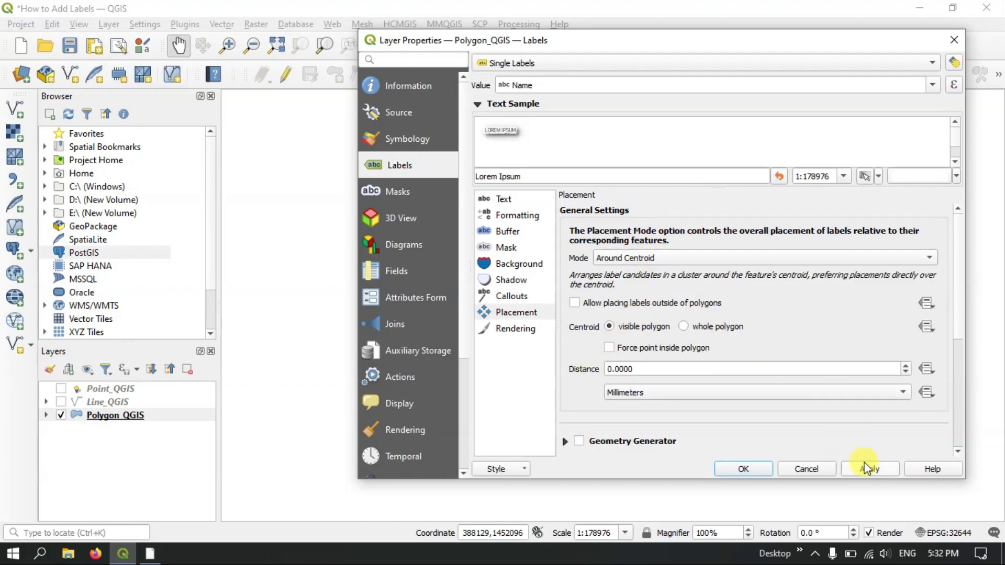
click(741, 469)
Step: Examine the polygon labels on the map at several scales, from the lakes to the plantation and cattle breeding ground
scroll(706, 314, up, 2)
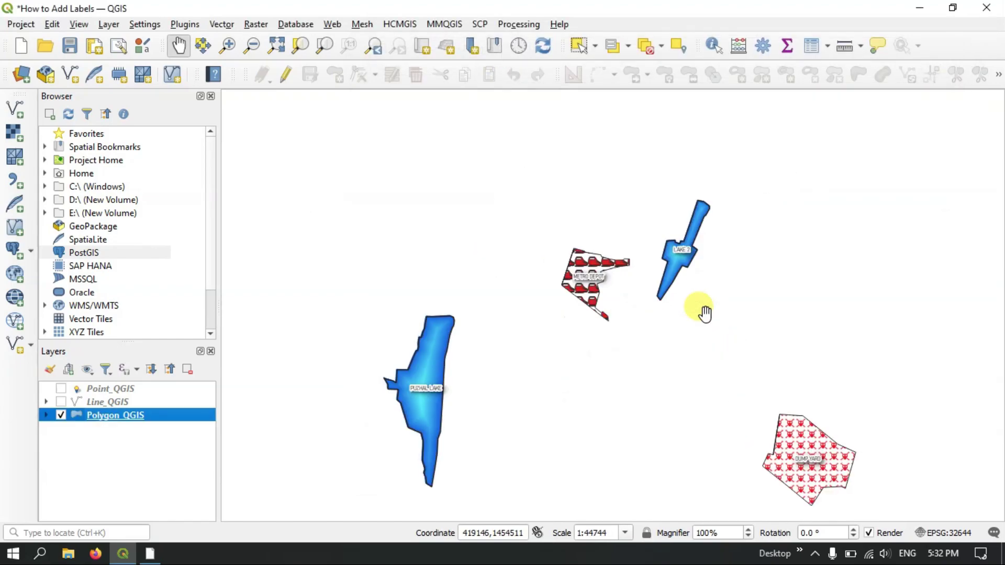
scroll(416, 395, up, 1)
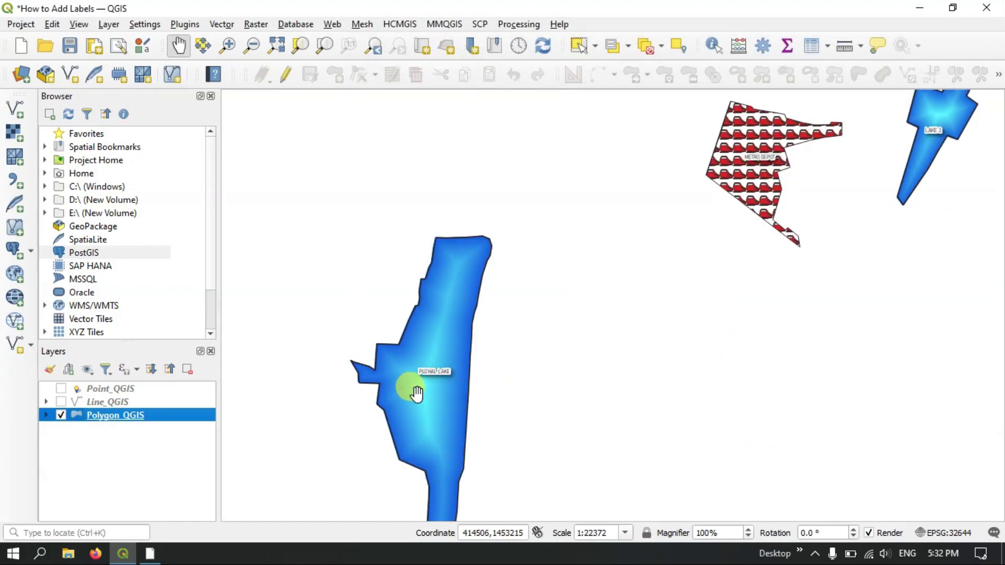
scroll(416, 395, up, 1)
scroll(462, 330, down, 1)
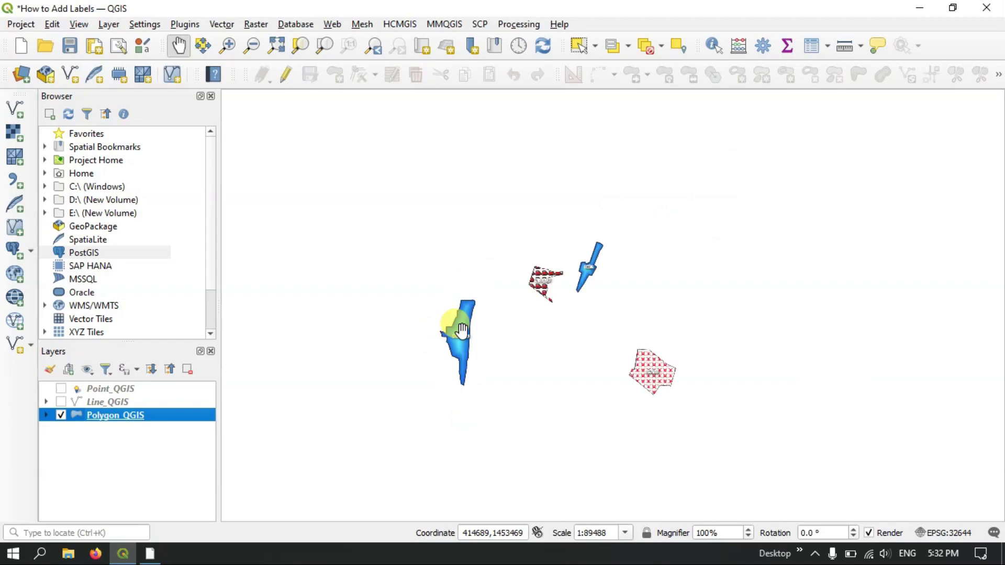
mouse_move(408, 243)
mouse_down()
mouse_move(604, 272)
mouse_move(586, 297)
mouse_up()
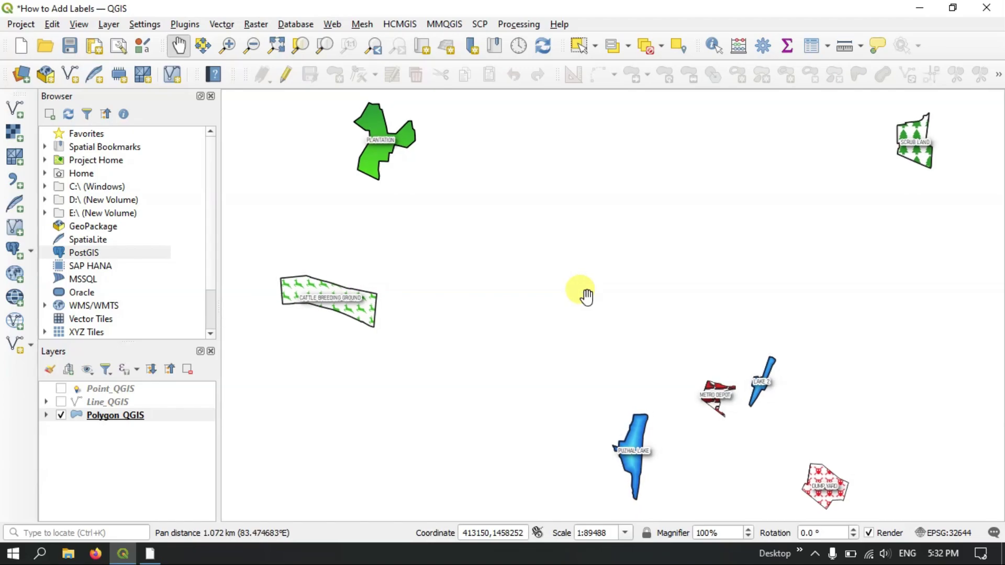